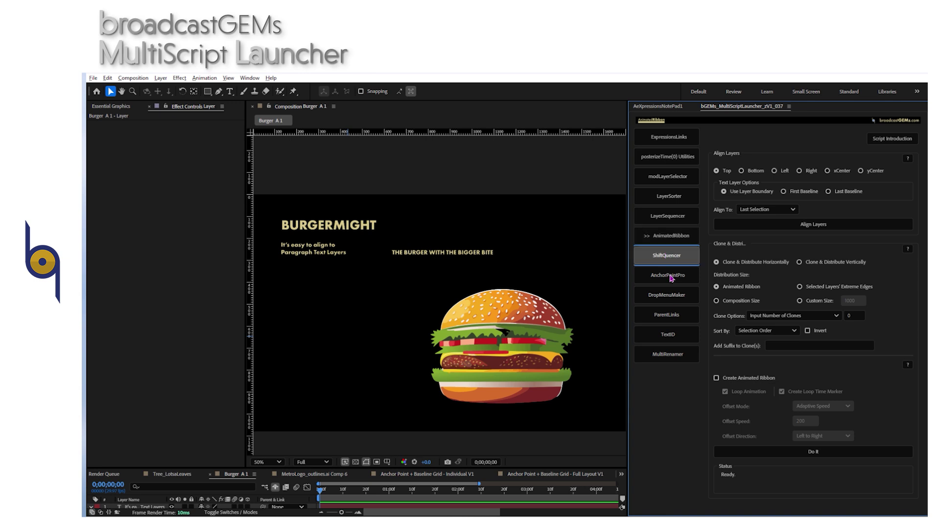
Browse the AnchorPointPro, DropMenuMaker, ParentLinks, TextID and MultiRenamer scripts, finishing on AnimatedRibbon
left_click(668, 275)
left_click(668, 295)
left_click(670, 318)
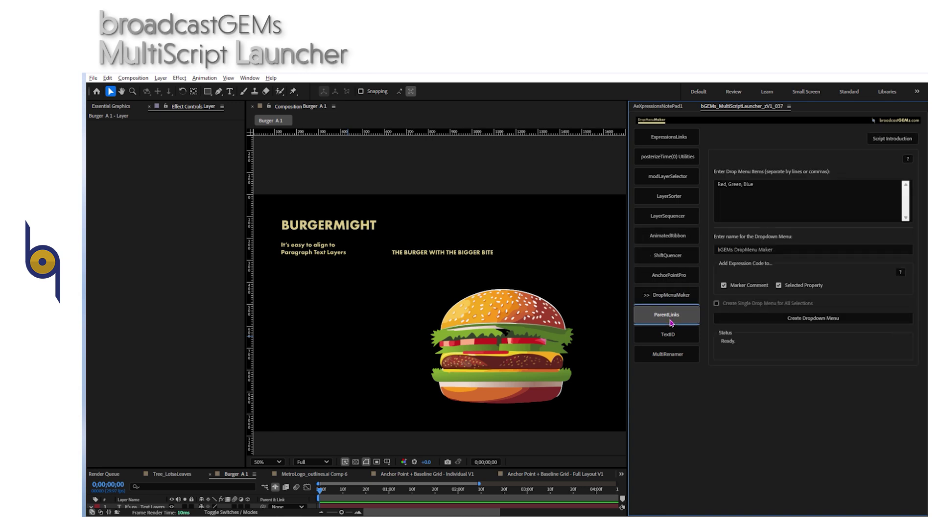
left_click(670, 335)
left_click(669, 354)
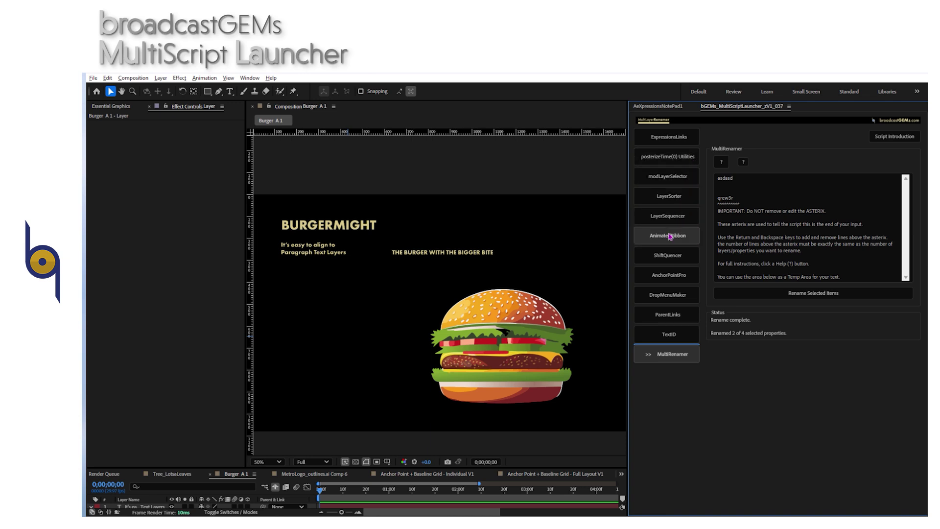
left_click(671, 236)
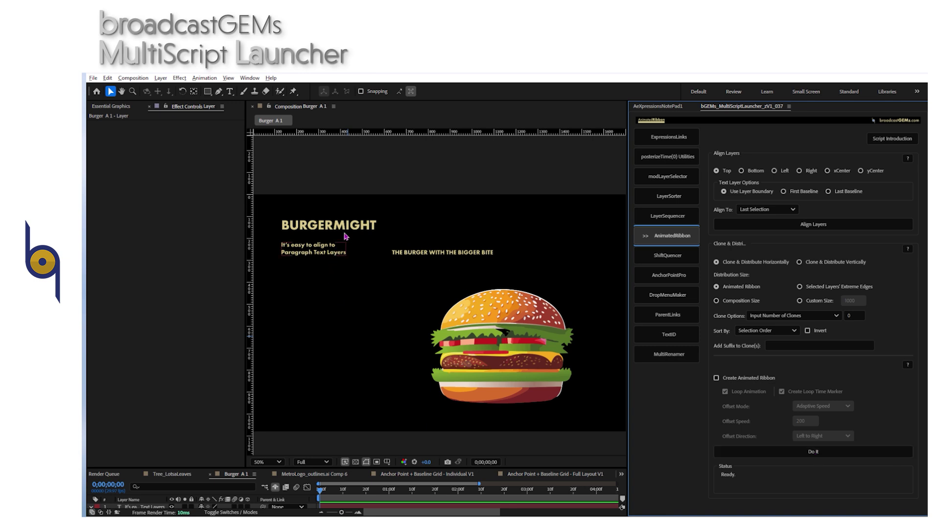
Select the paragraph text and the BURGERMIGHT title alternately to compare their boundaries and anchor points
left_click(304, 258)
left_click(330, 226)
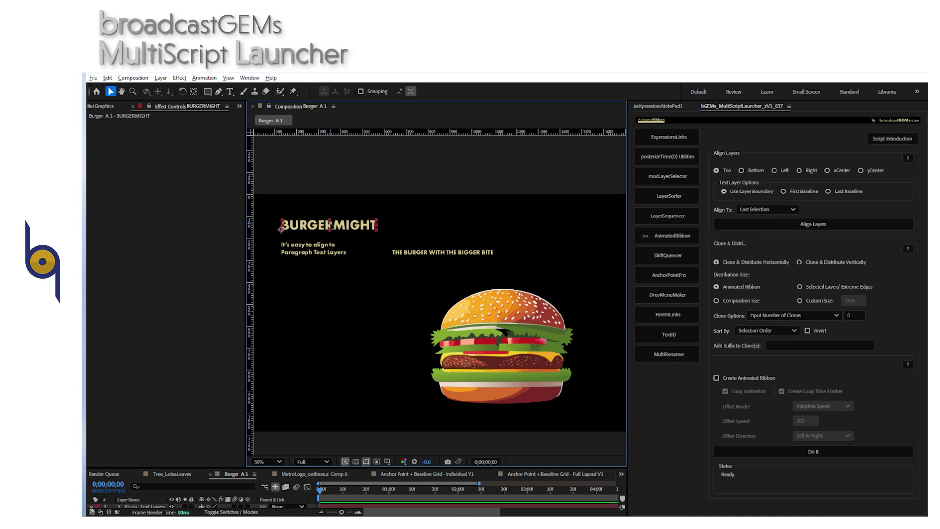
left_click(304, 257)
left_click(329, 226)
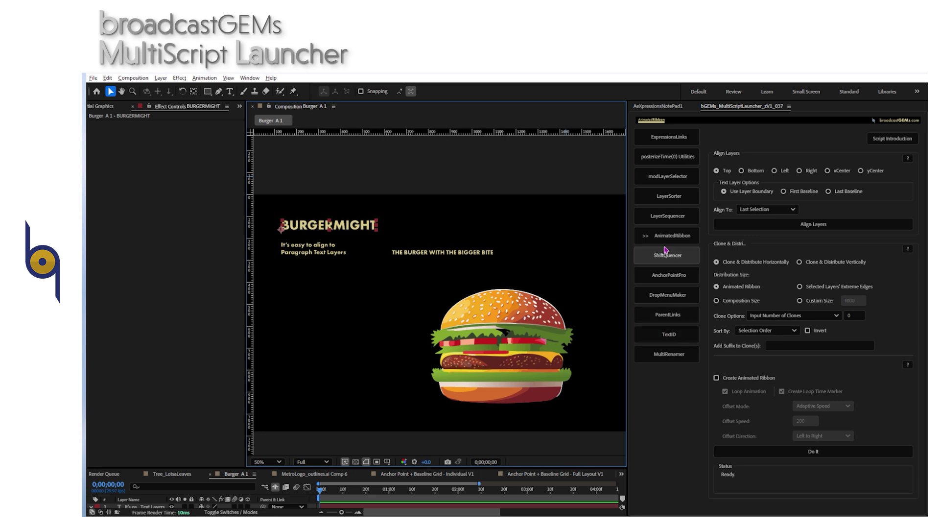
Review AnchorPointPro's paragraph alignment choices without changing them, and select the paragraph text layer to check its anchor point
left_click(669, 277)
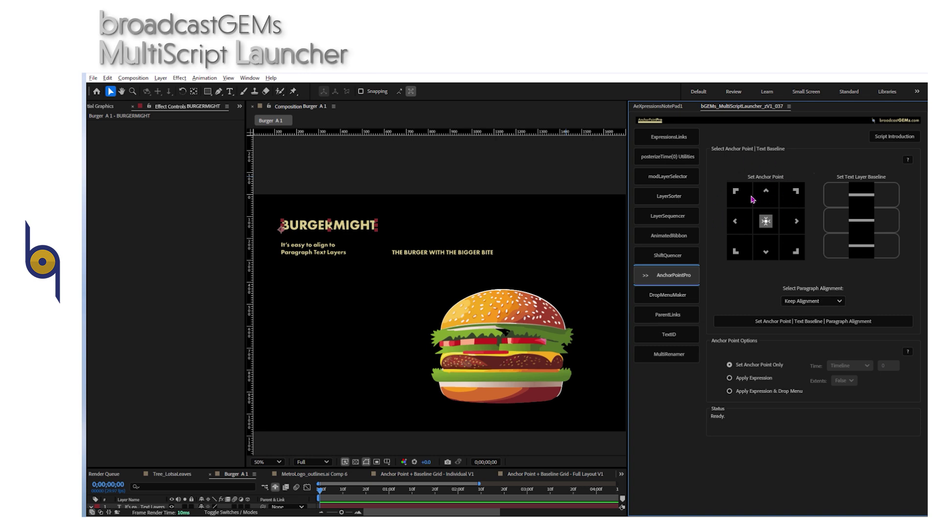
left_click(812, 301)
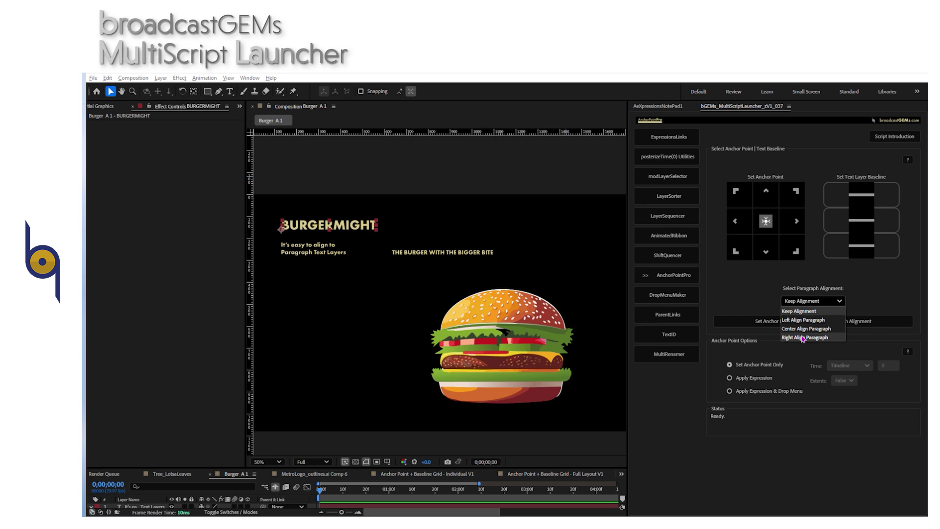
left_click(771, 273)
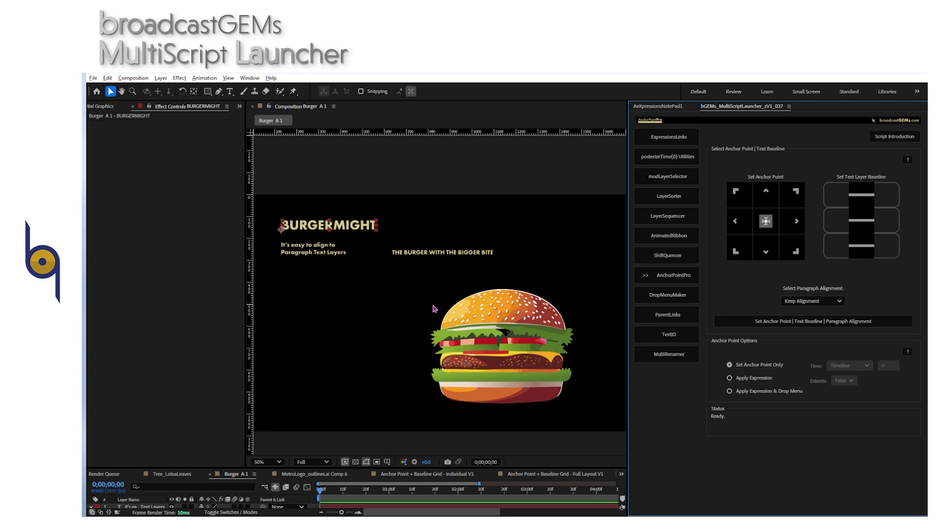
left_click(309, 252)
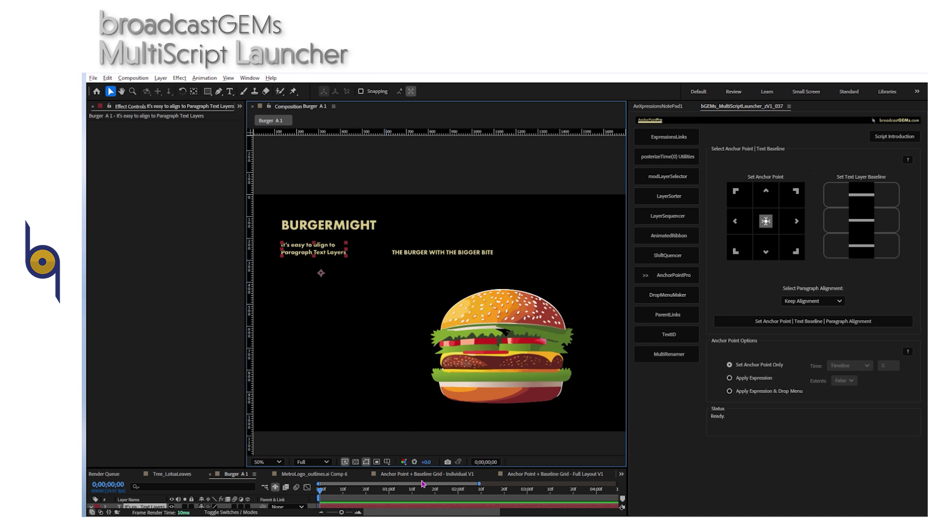
Open TextID, enlarge the timeline, and inspect the three text layers one by one in the Burger A 1 composition
left_click(670, 338)
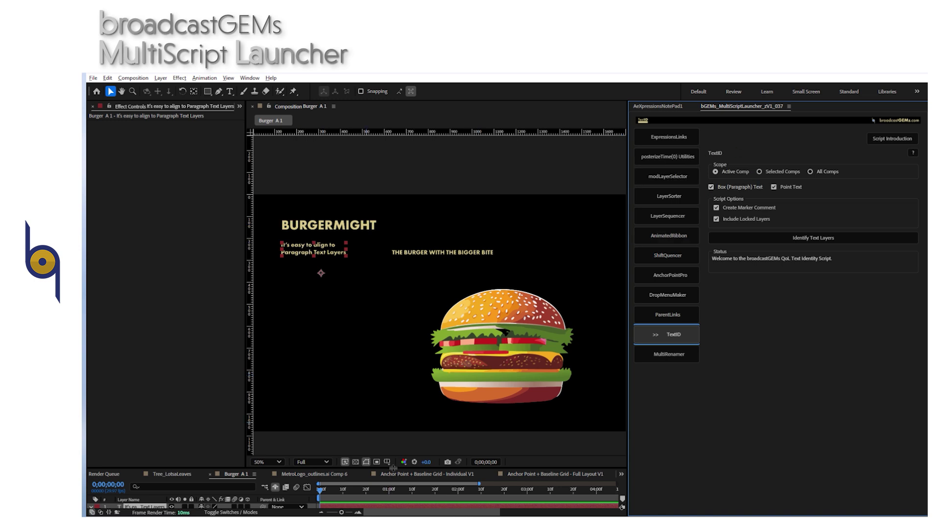
left_click_drag(394, 468, 393, 351)
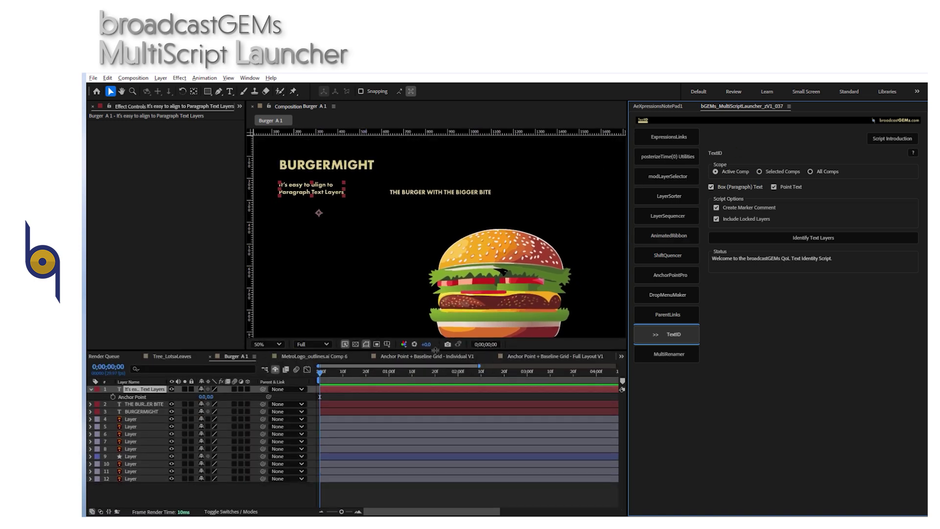
left_click(327, 168)
left_click(435, 193)
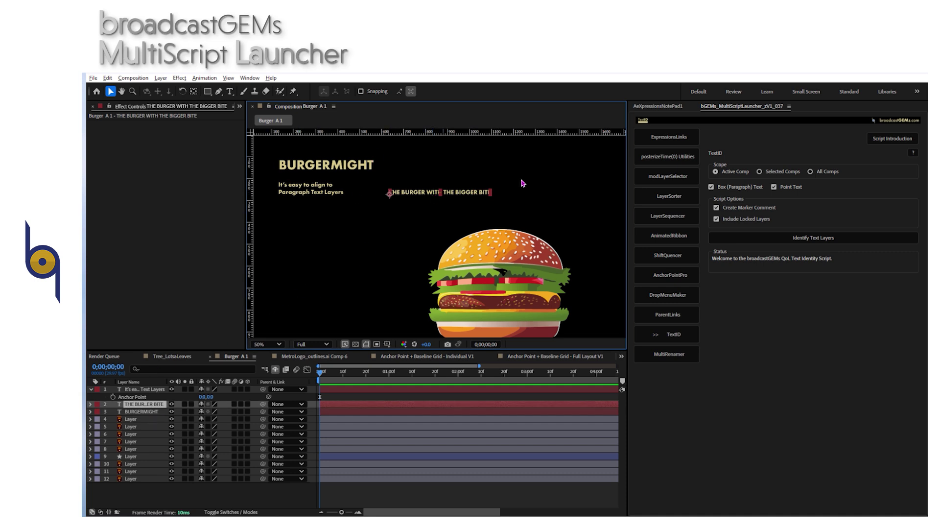
left_click(321, 196)
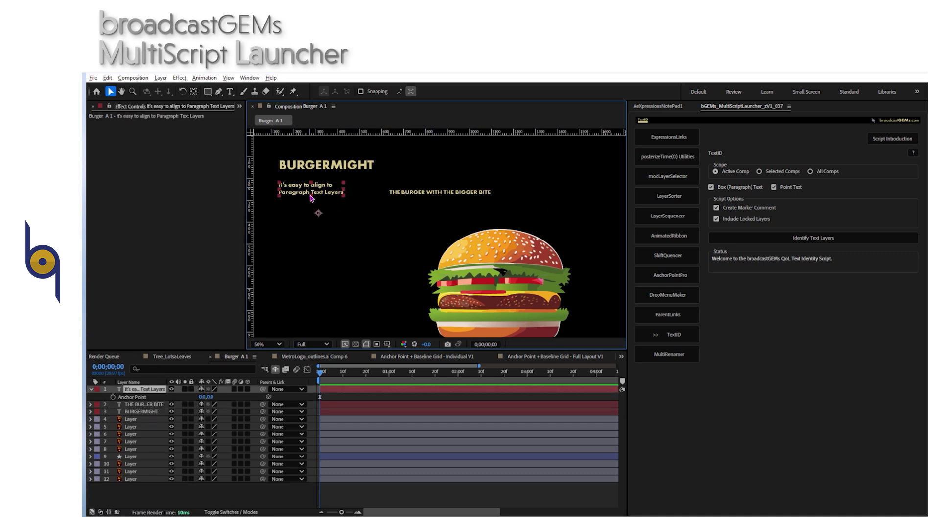
left_click(326, 166)
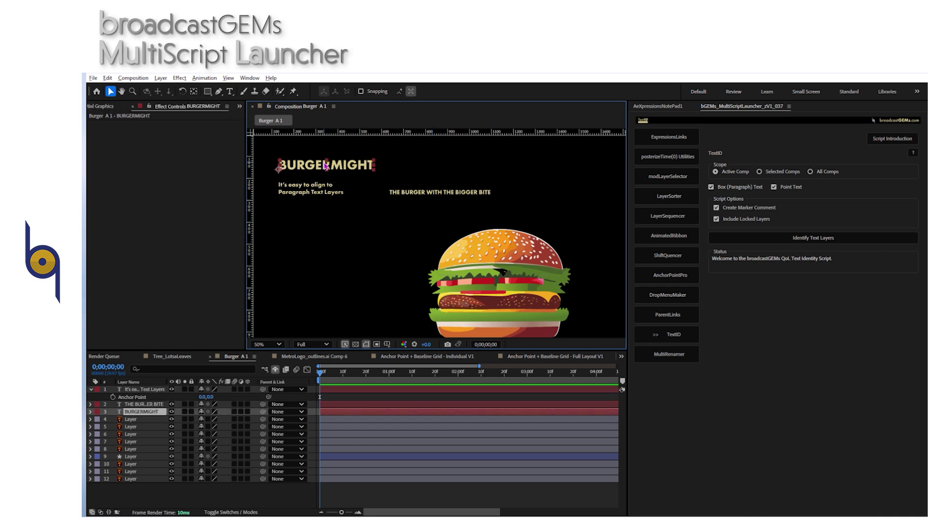
left_click(315, 189)
left_click(434, 193)
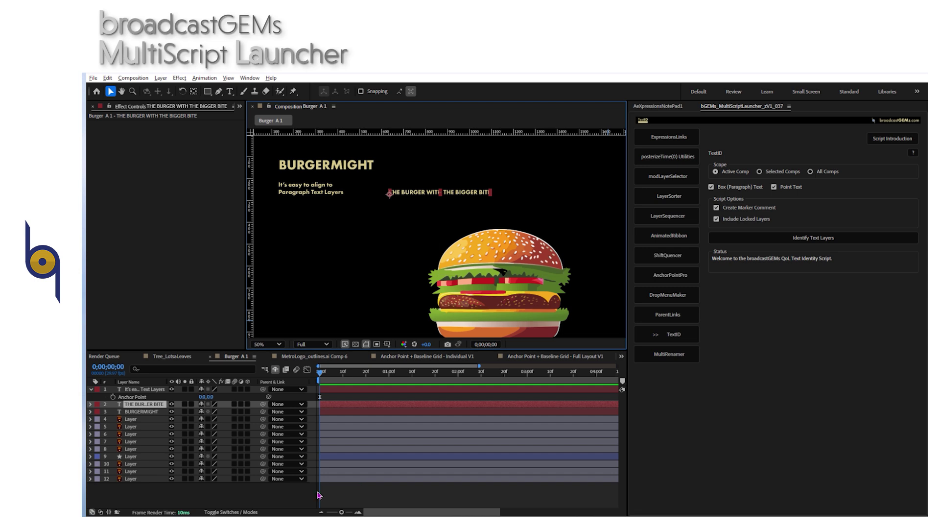
left_click(590, 490)
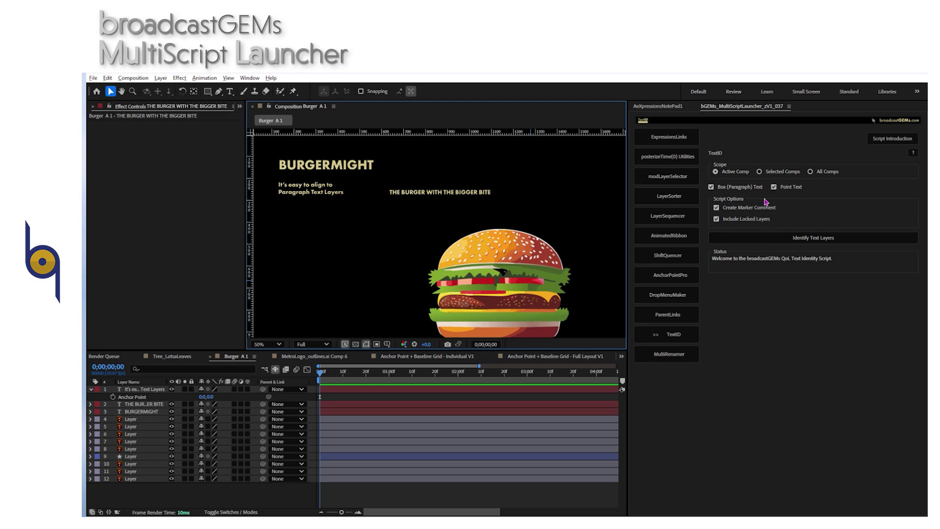
Identify box and point text layers in the active comp with marker comments, and check each marked text layer
left_click(794, 239)
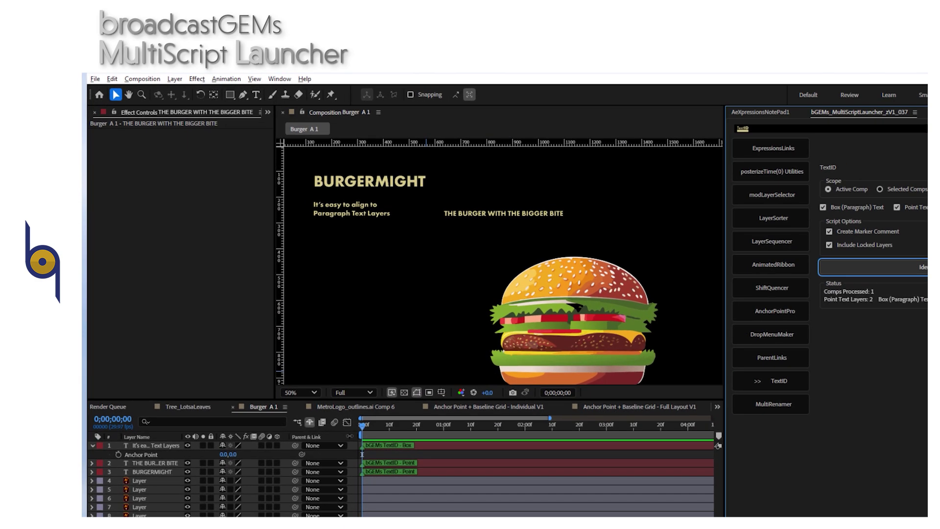
left_click(407, 449)
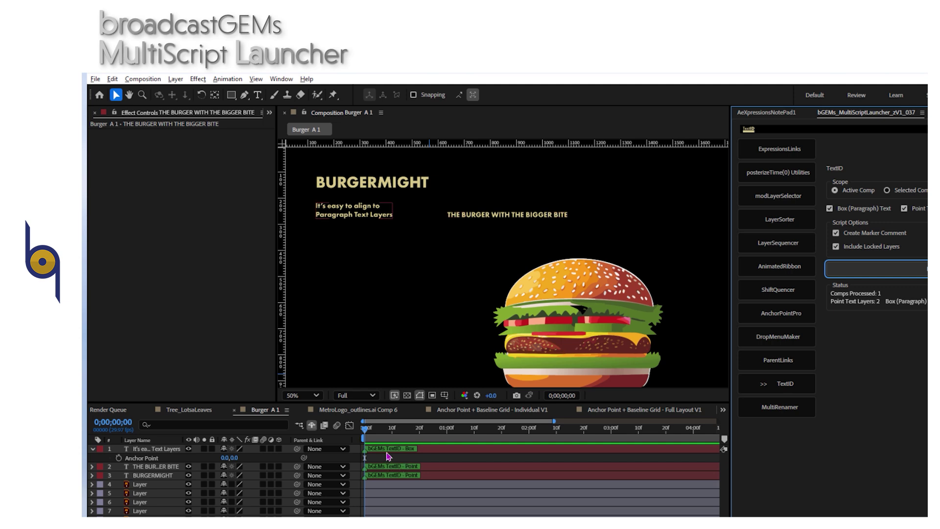
left_click(431, 451)
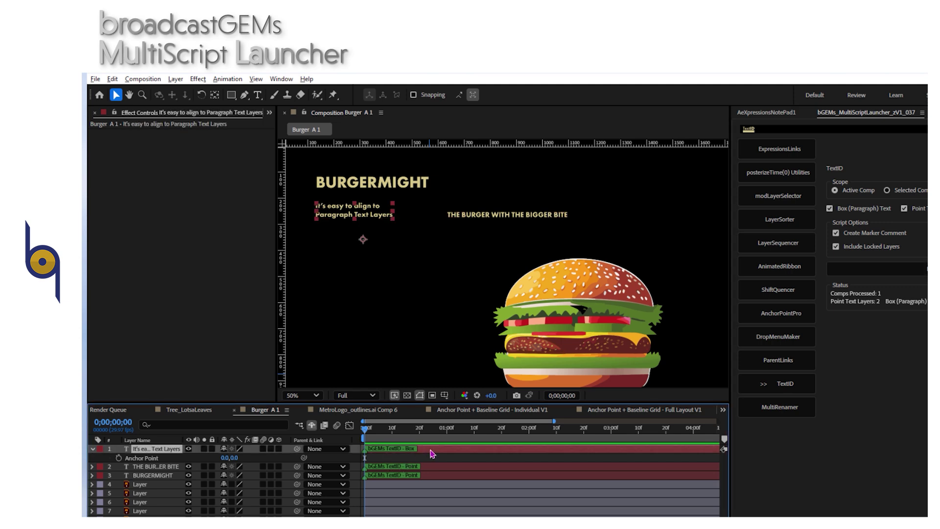
left_click(433, 468)
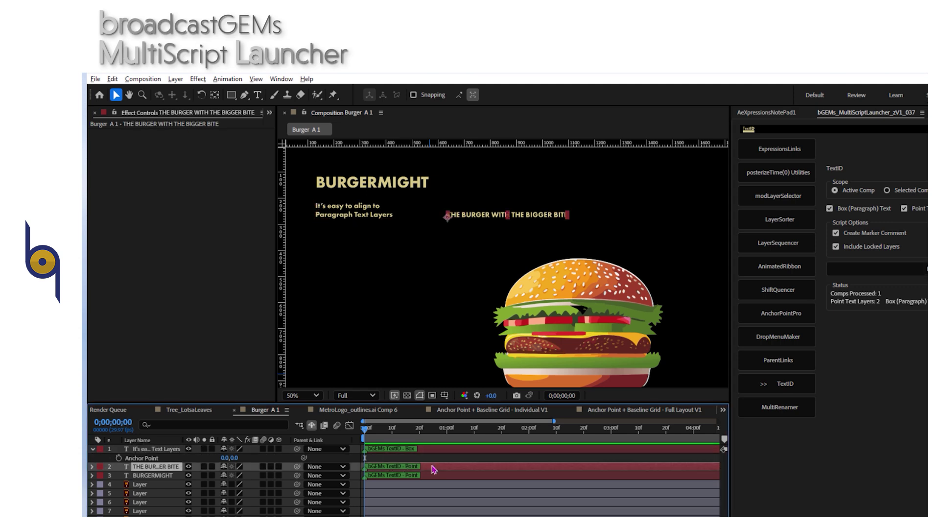
left_click(432, 476)
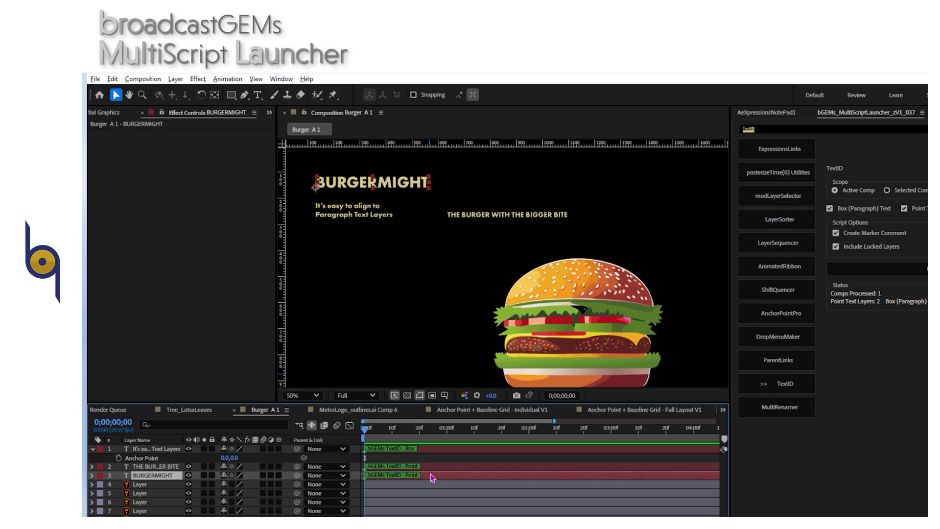
Examine the paragraph layer's text box in text editing mode, and select the BURGERMIGHT title for comparison
double_click(362, 216)
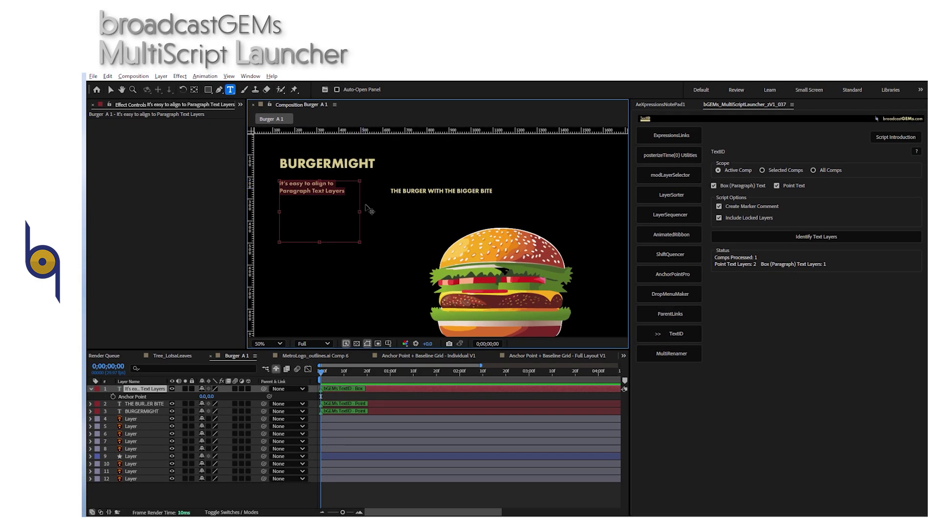
left_click(112, 92)
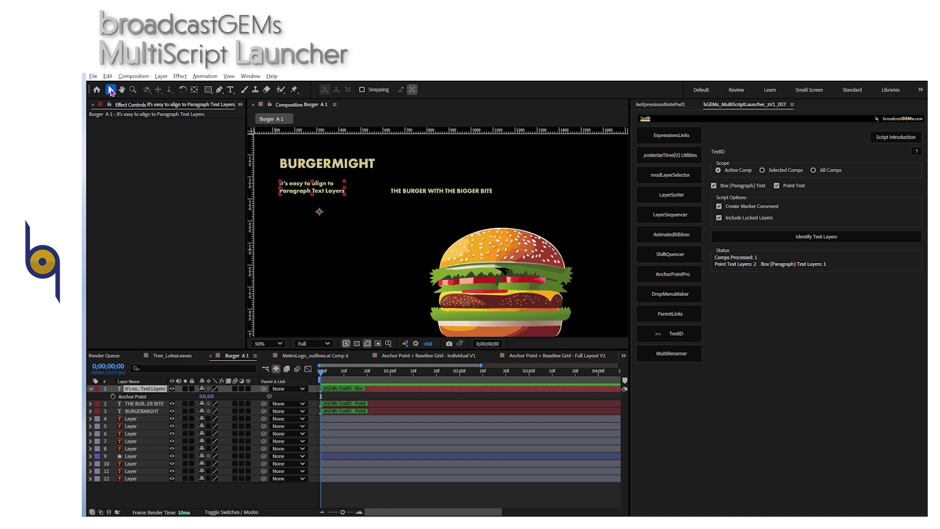
double_click(315, 192)
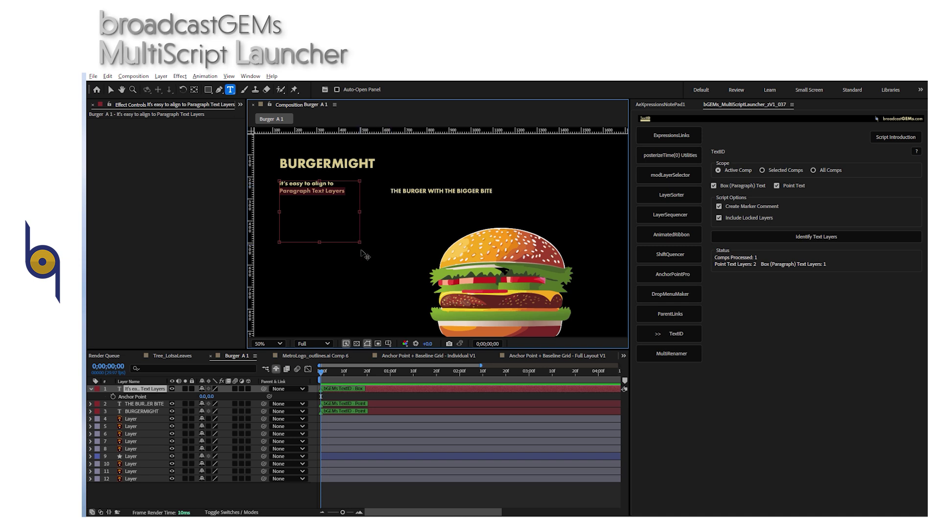
left_click(111, 91)
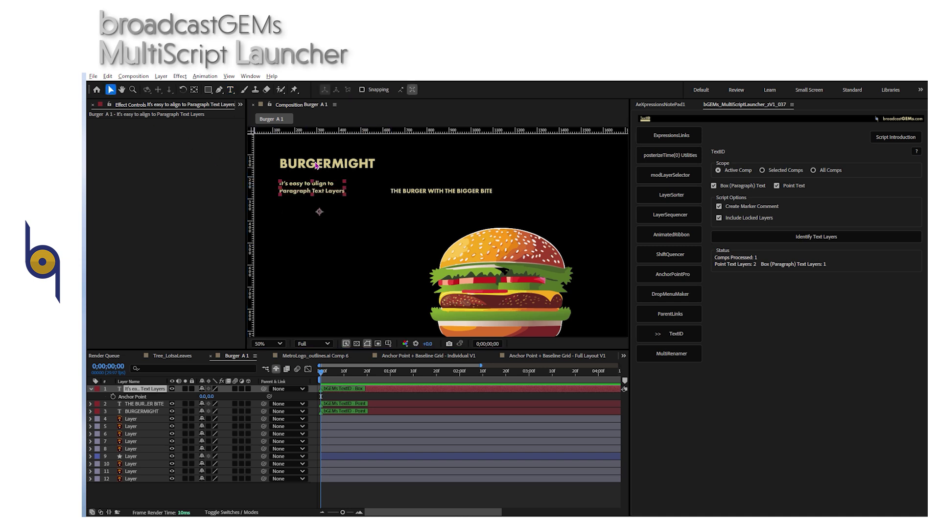
left_click(337, 167)
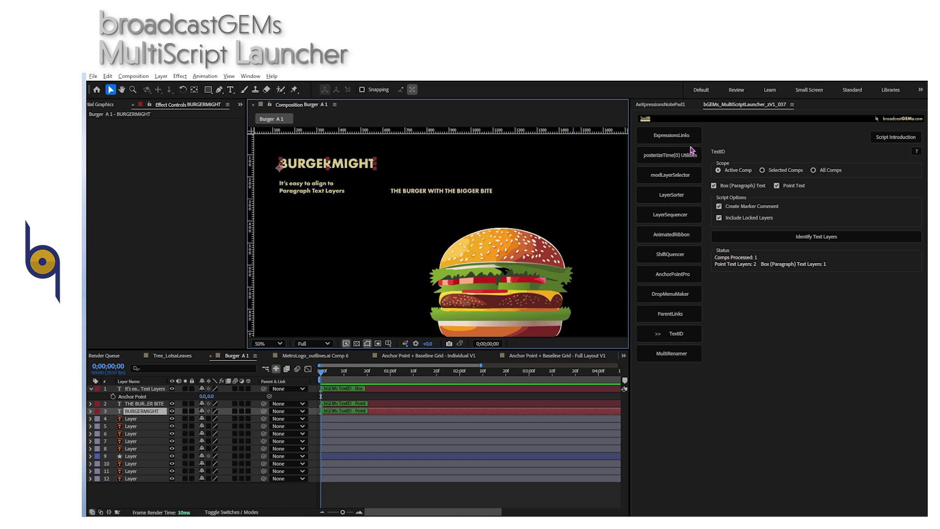
Set the paragraph text layer's anchor point to the First Line Baseline with AnchorPointPro, keeping its paragraph alignment, and inspect it up close
left_click(674, 279)
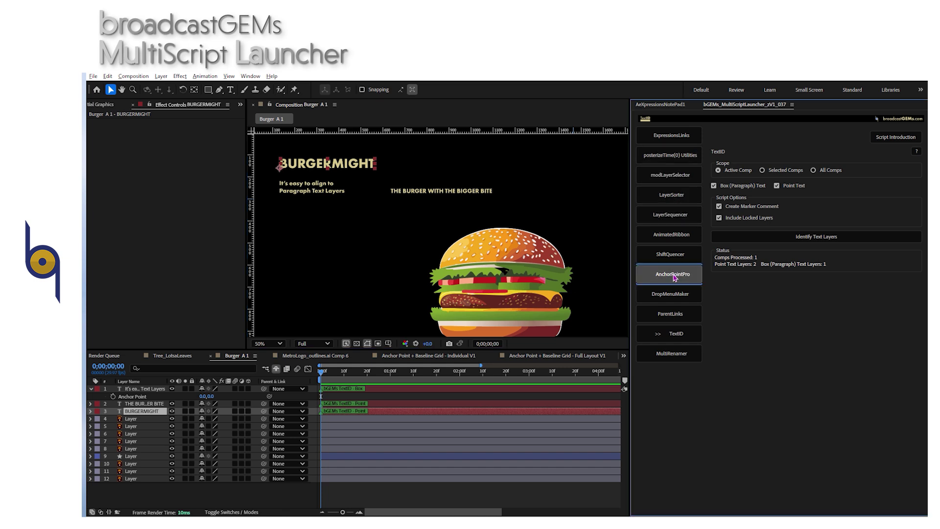
left_click(320, 180)
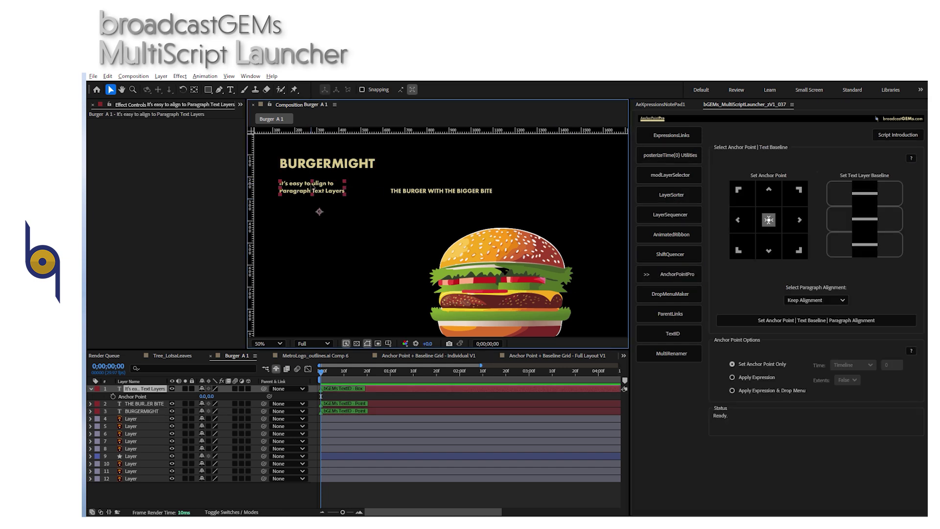
left_click(861, 195)
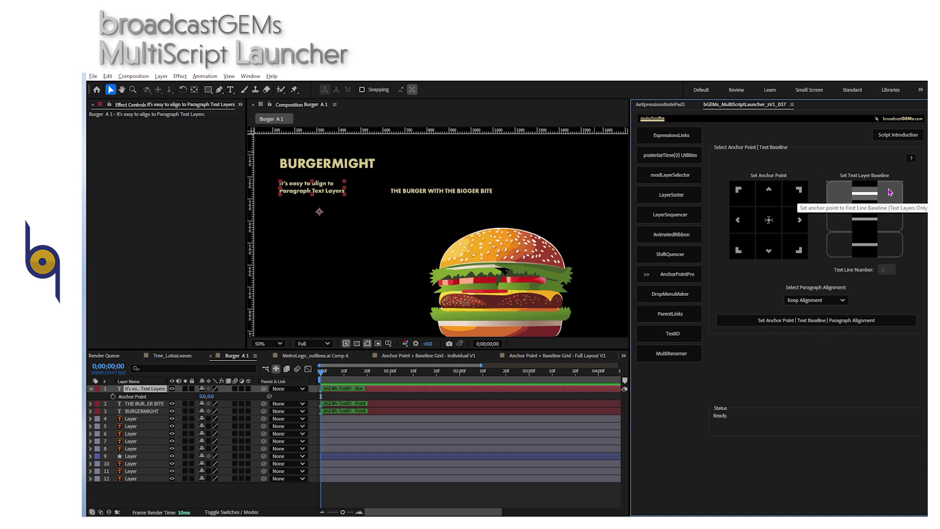
left_click(790, 323)
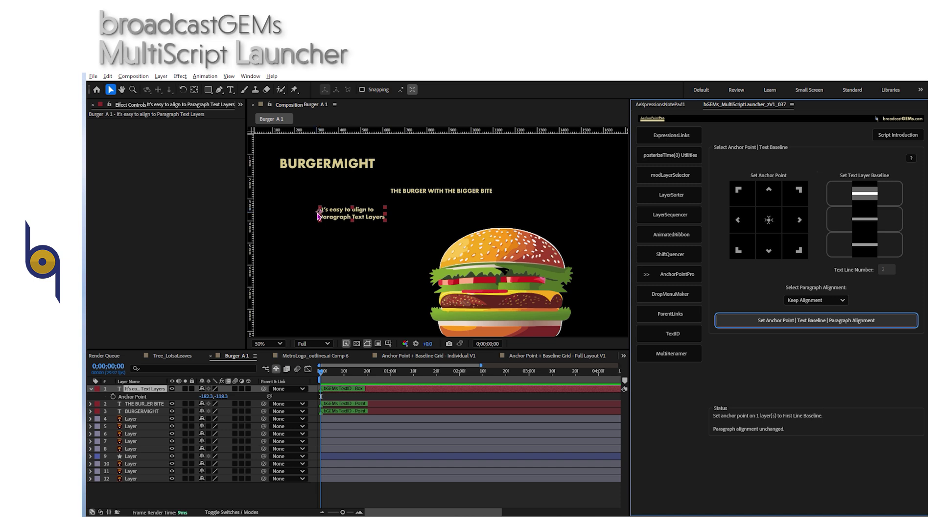
key("slash")
left_click_drag(325, 227, 476, 275)
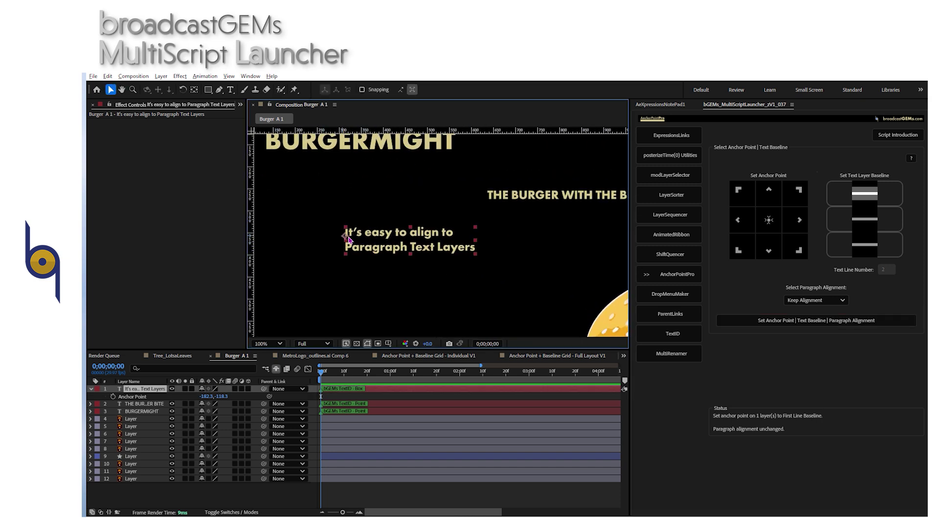
key("comma")
key("comma")
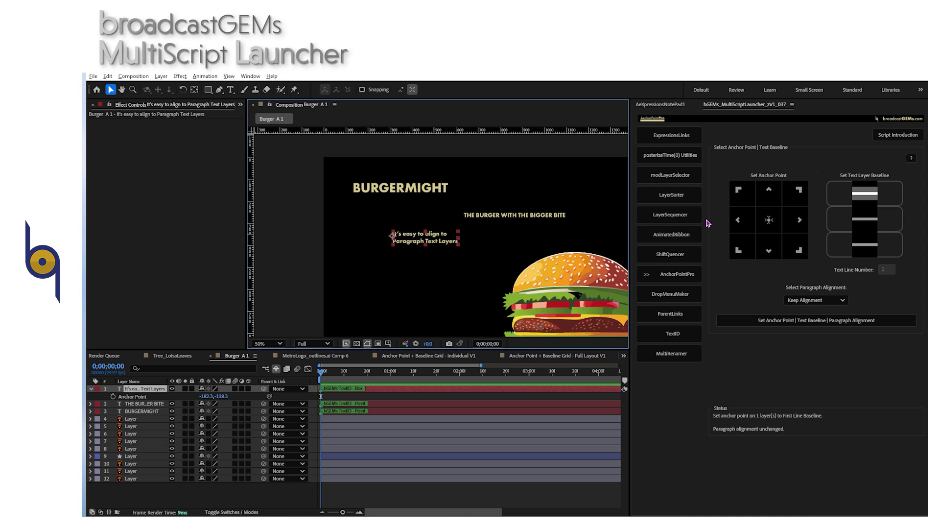
Move the paragraph text beside BURGERMIGHT and align both layers by Top with the First Baseline option in AnimatedRibbon, using the title as Last Selection
left_click(681, 234)
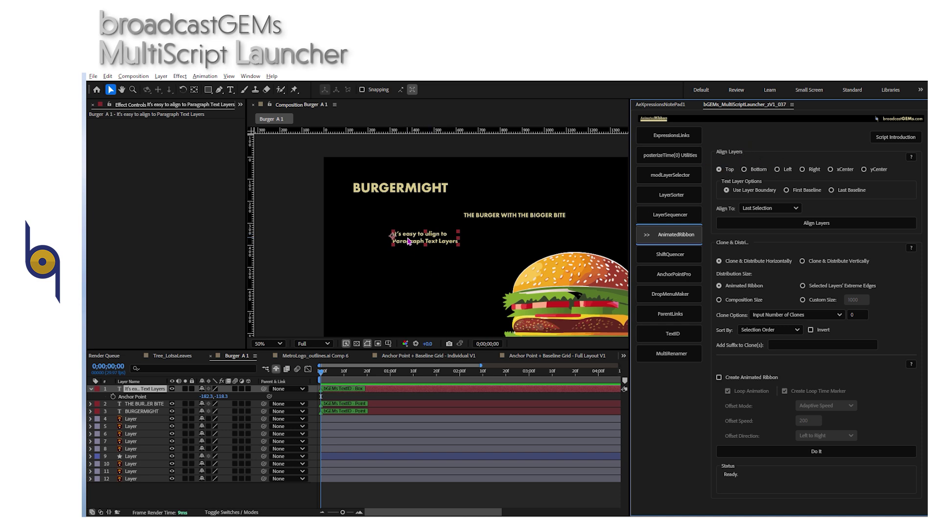
left_click_drag(409, 241, 479, 190)
left_click(428, 191, "shift")
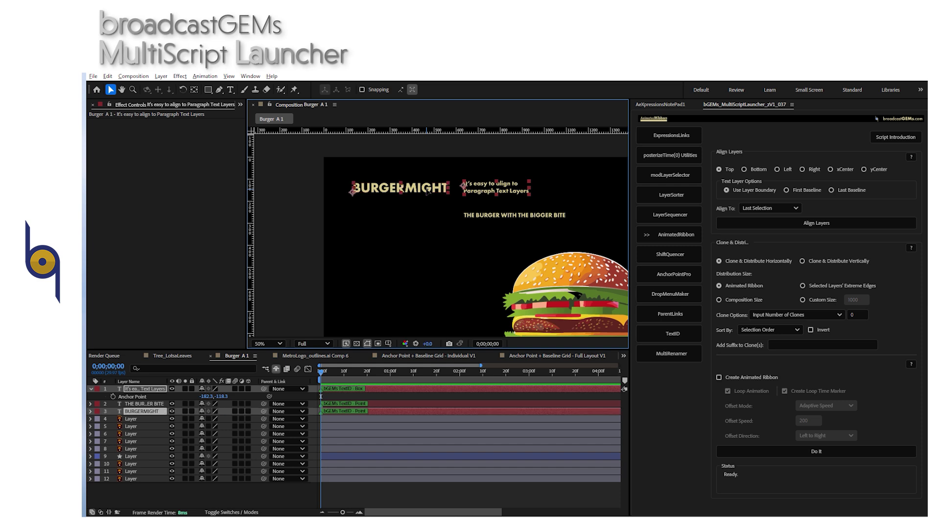
left_click(803, 192)
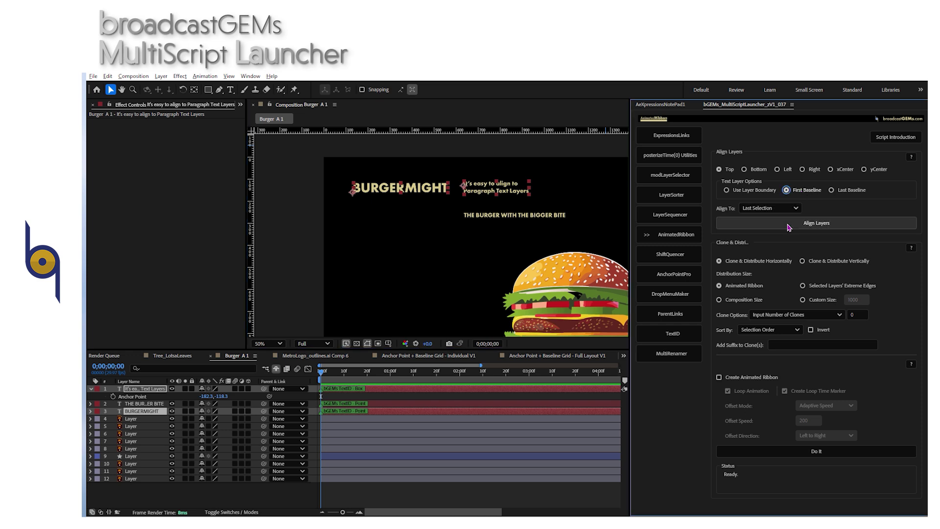
left_click(789, 224)
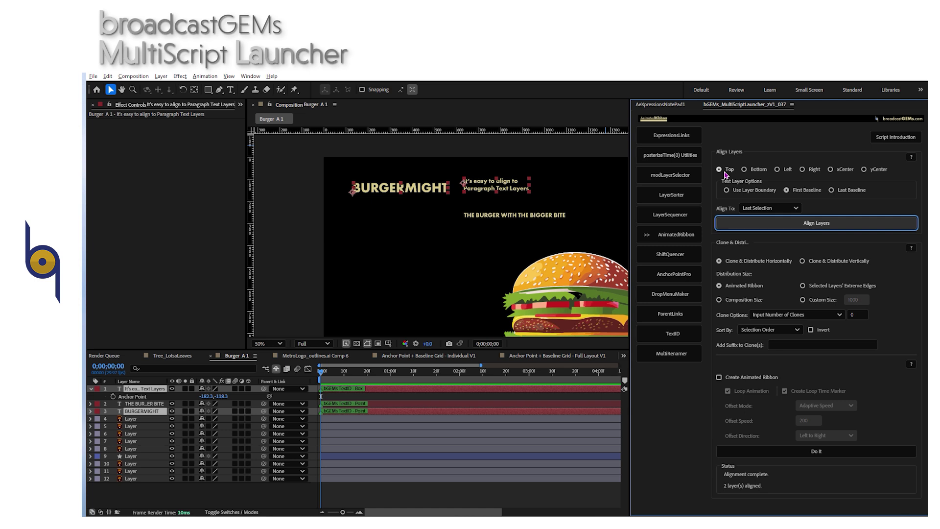
Align the paragraph layer to the bottom of the BURGERMIGHT title by its First Baseline, and deselect both layers
left_click(750, 172)
left_click(768, 223)
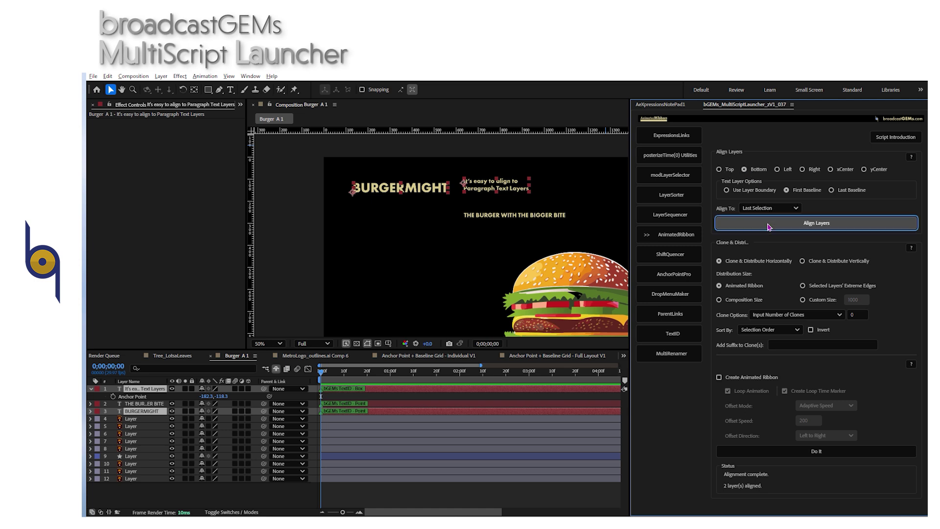
left_click(451, 233)
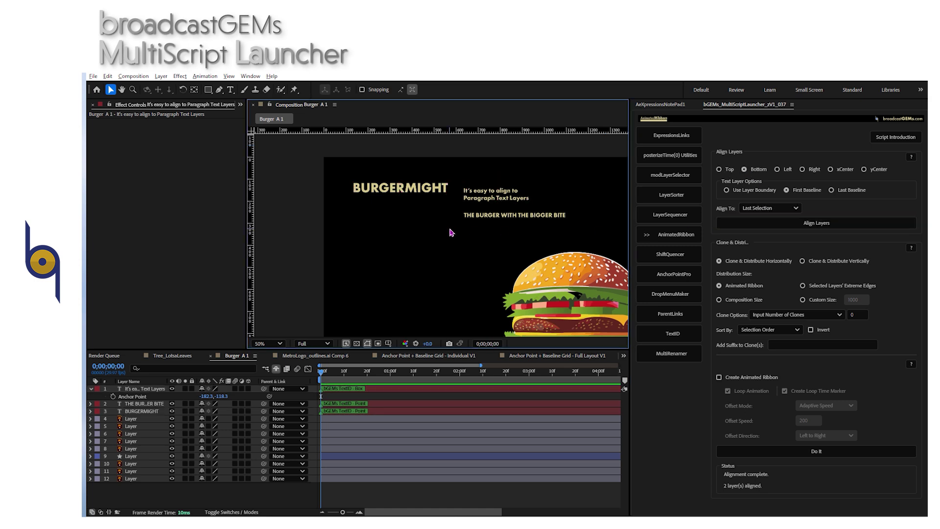
Set the paragraph layer's anchor point to the Last Line Baseline with AnchorPointPro, keeping its paragraph alignment
left_click(482, 193)
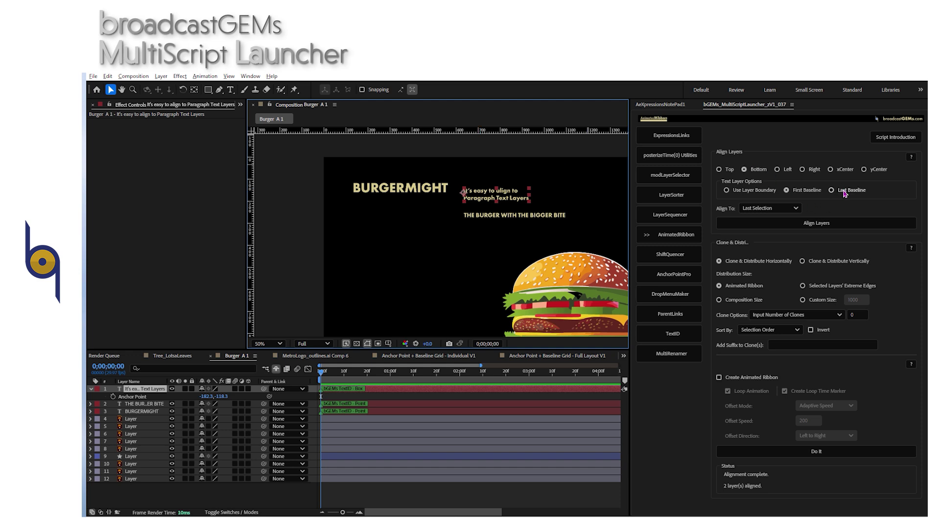
left_click(674, 277)
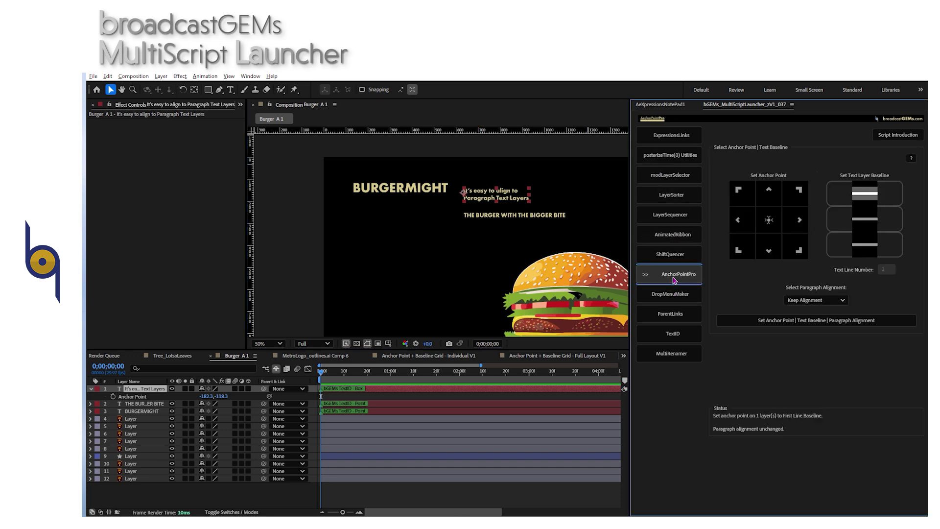
left_click(856, 247)
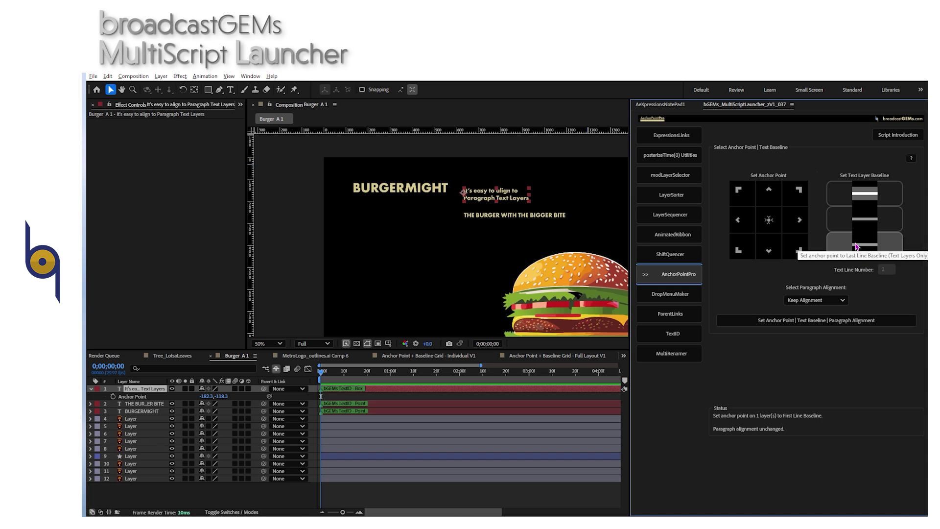
left_click(781, 322)
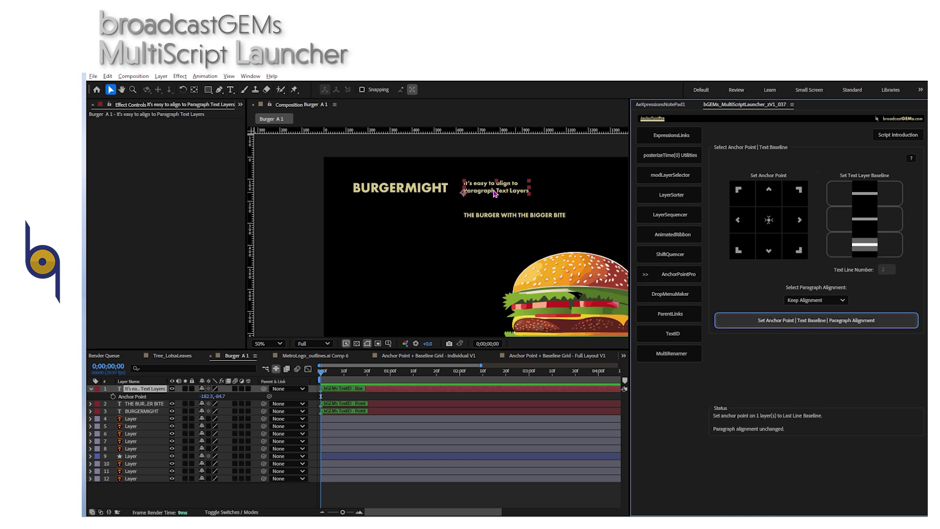
Place horizontal guides at the paragraph text's two baselines and compare them with the BURGERMIGHT title up close
scroll(447, 230, "up", 2)
left_click(445, 201)
key("h")
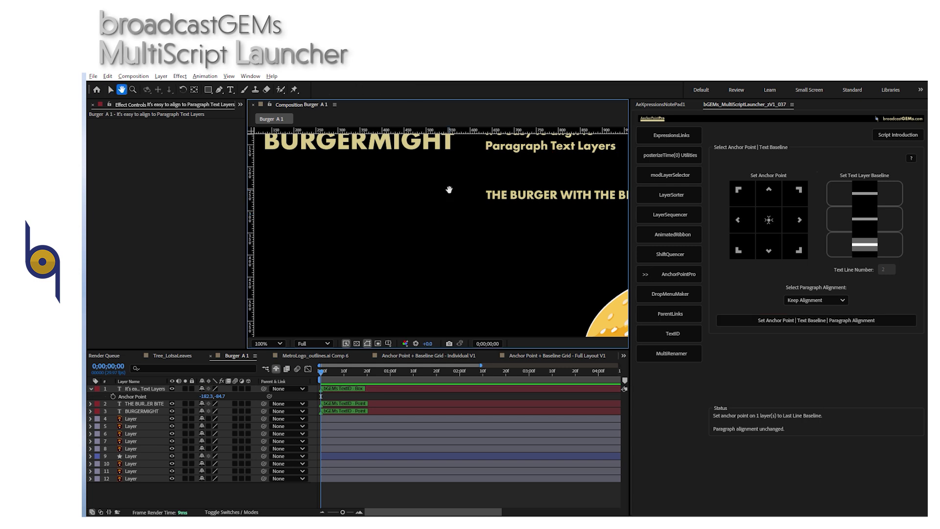
left_click_drag(445, 191, 440, 271)
key("v")
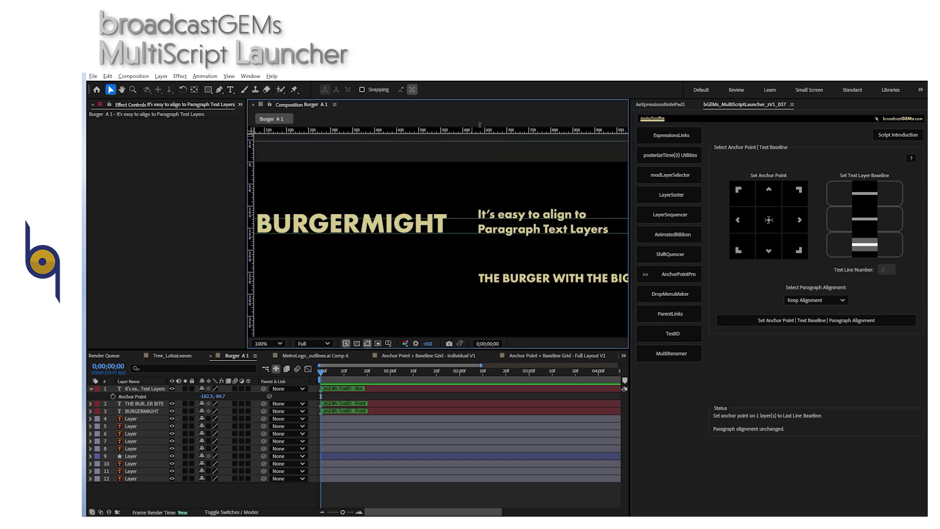
scroll(443, 244, "up", 2)
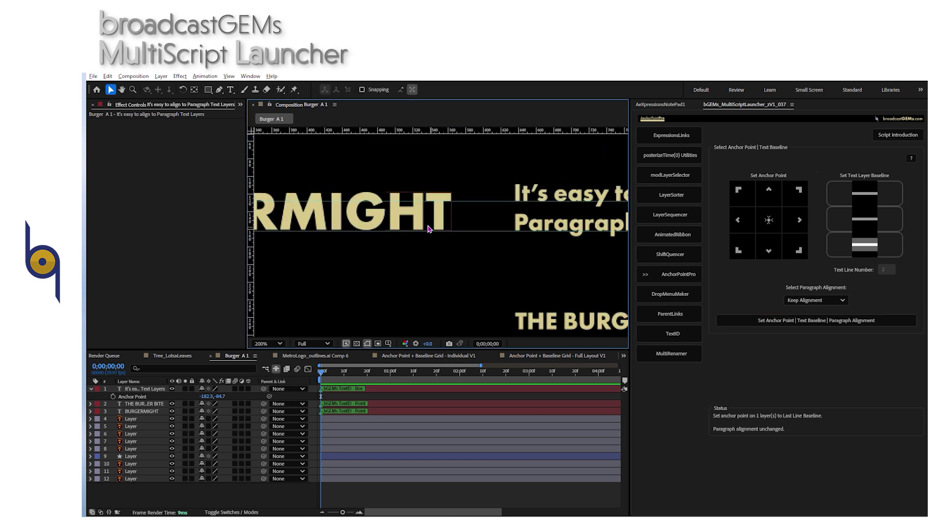
scroll(519, 216, "down", 2)
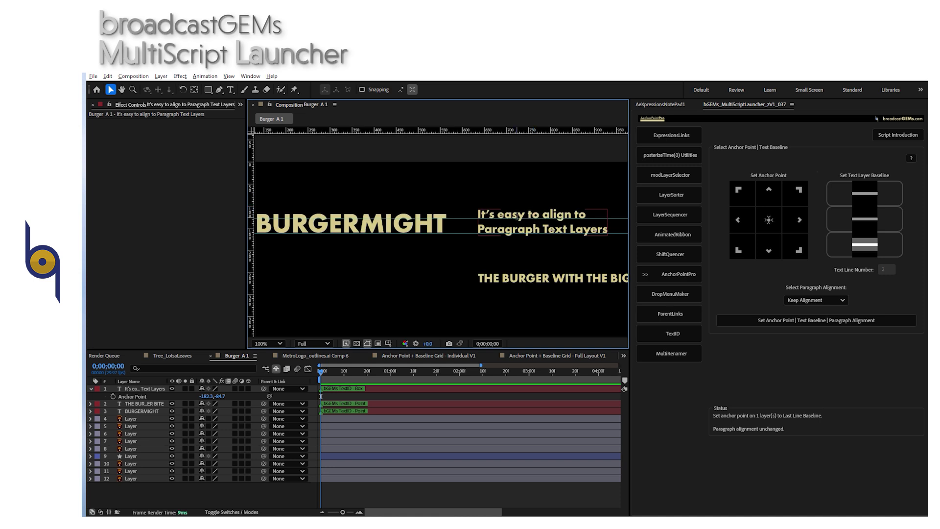
left_click(396, 224)
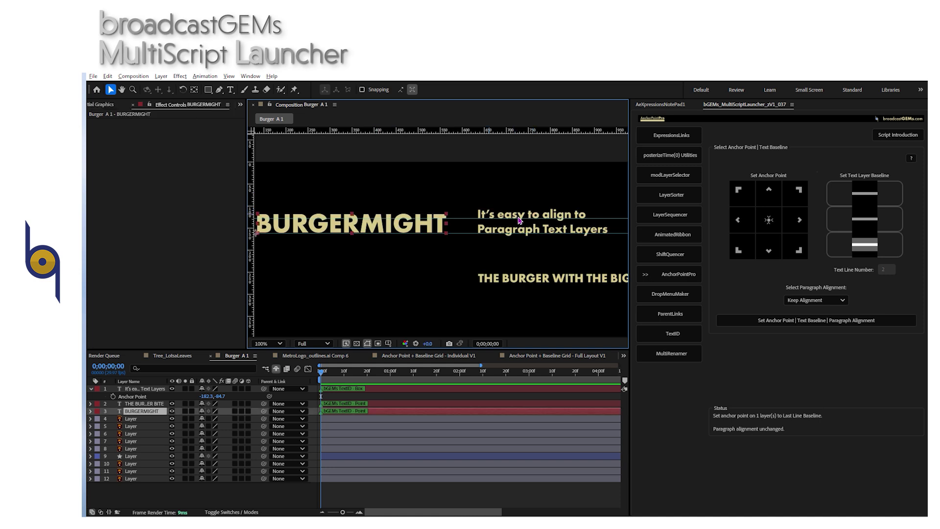
left_click(502, 226)
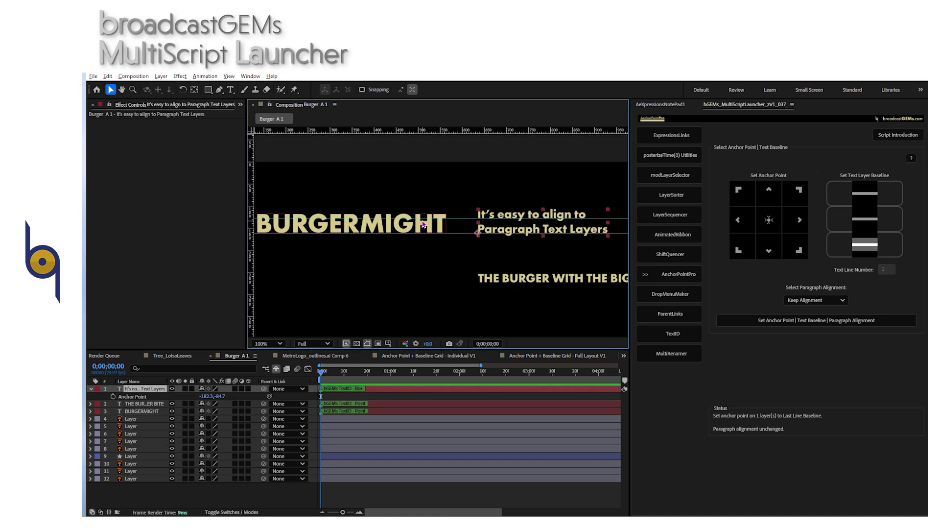
Move the tagline THE BURGER WITH THE BIGGER BITE sideways to sit beneath BURGERMIGHT, and select the tagline first and the title last
scroll(440, 233, "down", 1)
key("space")
left_click_drag(443, 254, 374, 190)
left_click(454, 189)
left_click(352, 164, "shift")
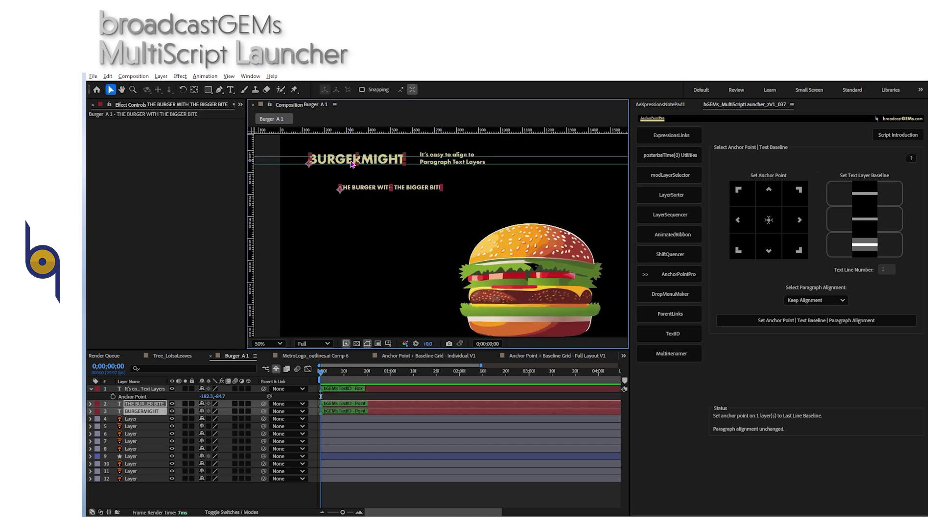
Try to align the tagline to the title with AnimatedRibbon's Left mode and First Baseline option, and dismiss the script alert
left_click(678, 235)
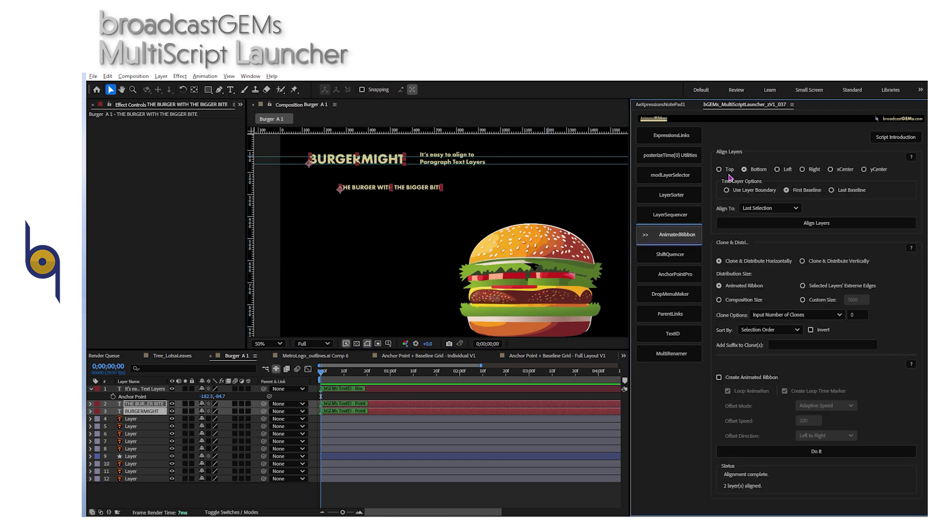
left_click(778, 171)
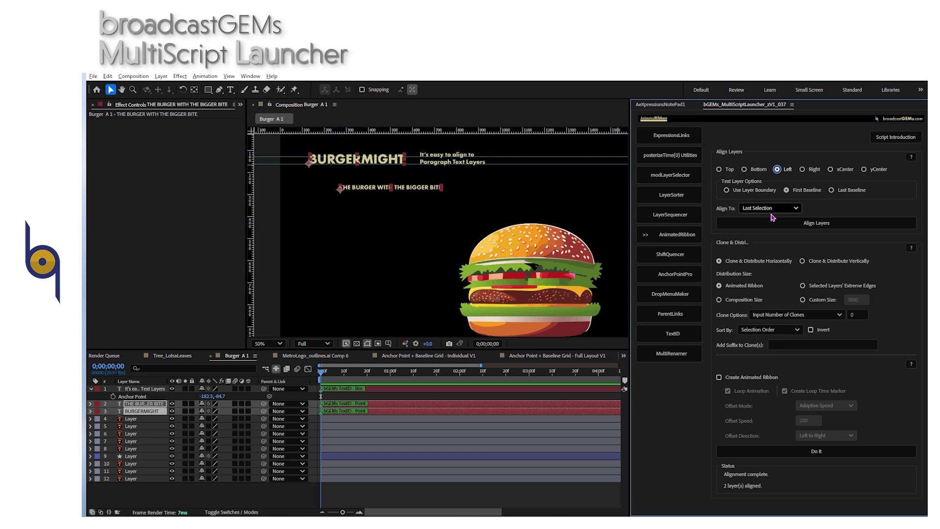
left_click(328, 163, "shift")
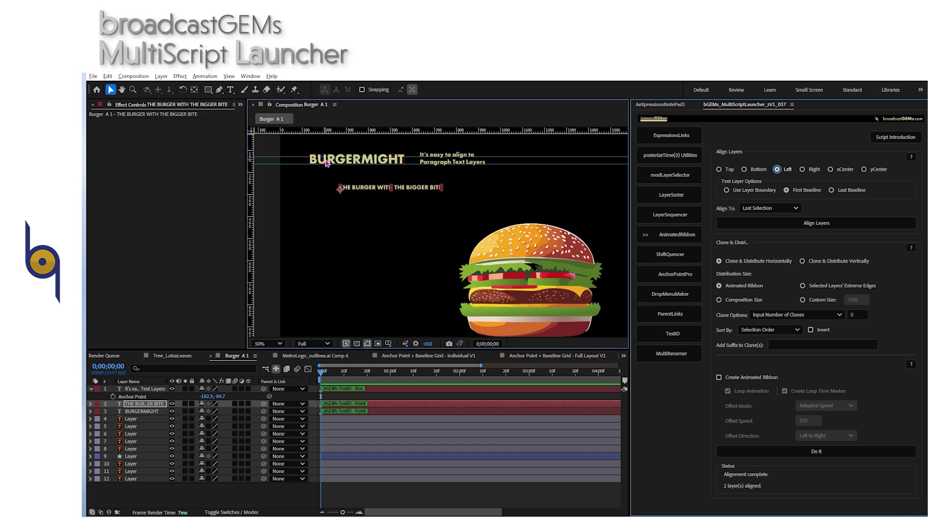
left_click(330, 163, "shift")
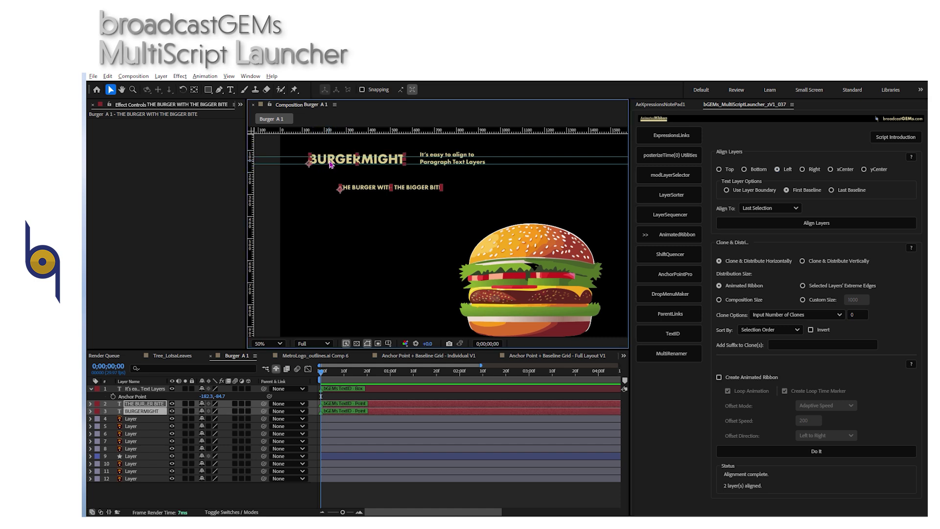
left_click(737, 223)
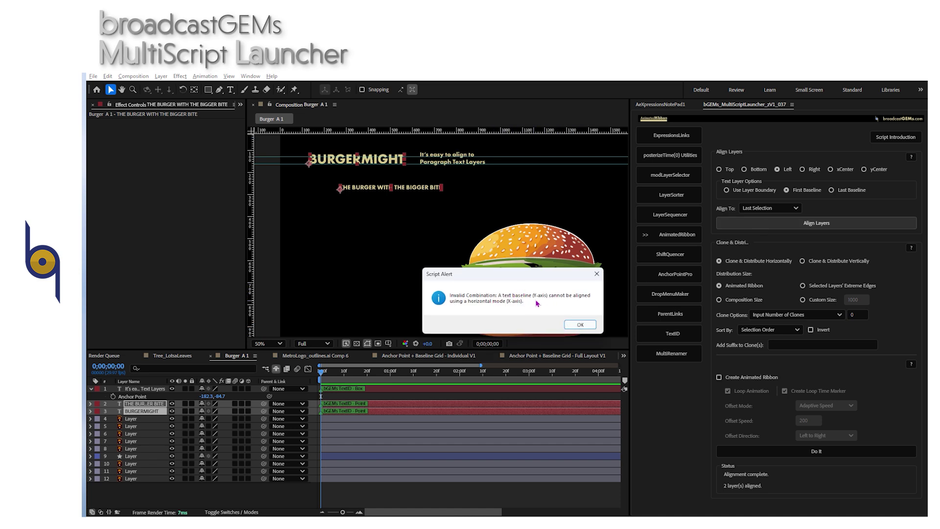
left_click(581, 324)
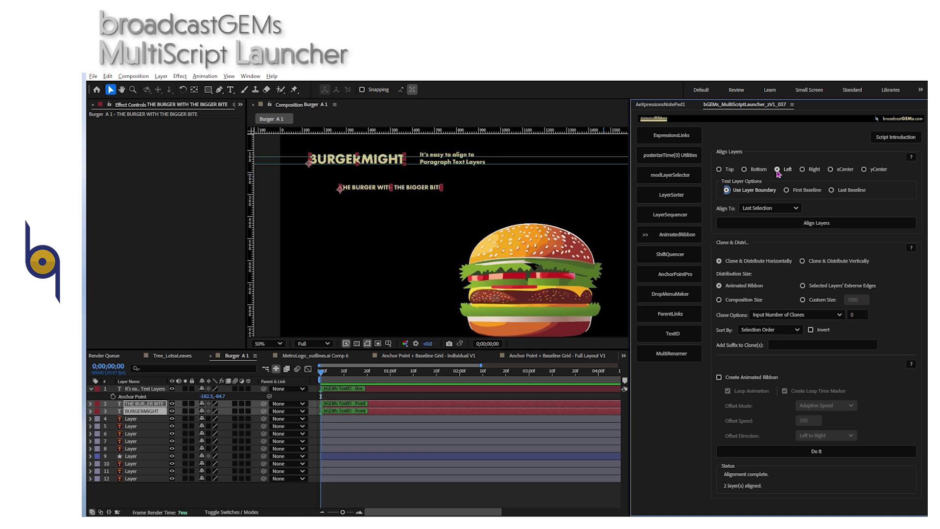
Left-align the tagline to BURGERMIGHT with the Use Layer Boundary option, and move the tagline up closer to the title
left_click(755, 224)
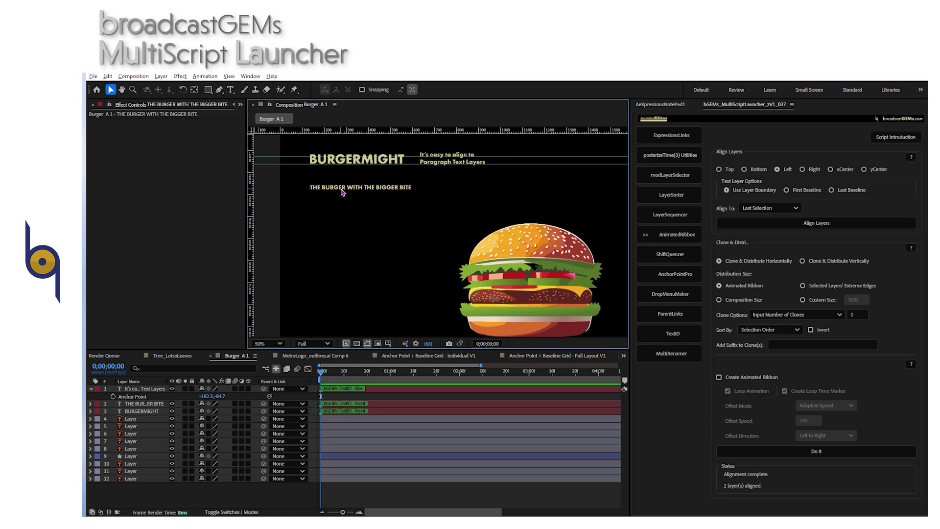
left_click_drag(344, 189, 341, 176)
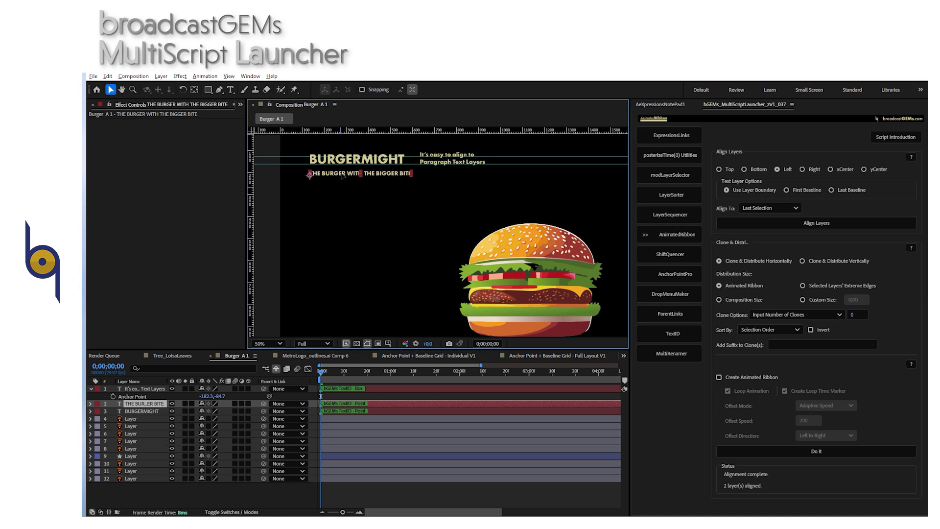
Collapse the paragraph layer's properties, hide the three text layers so only the burger shows, and clear the layer selection
scroll(405, 209, "down", 2)
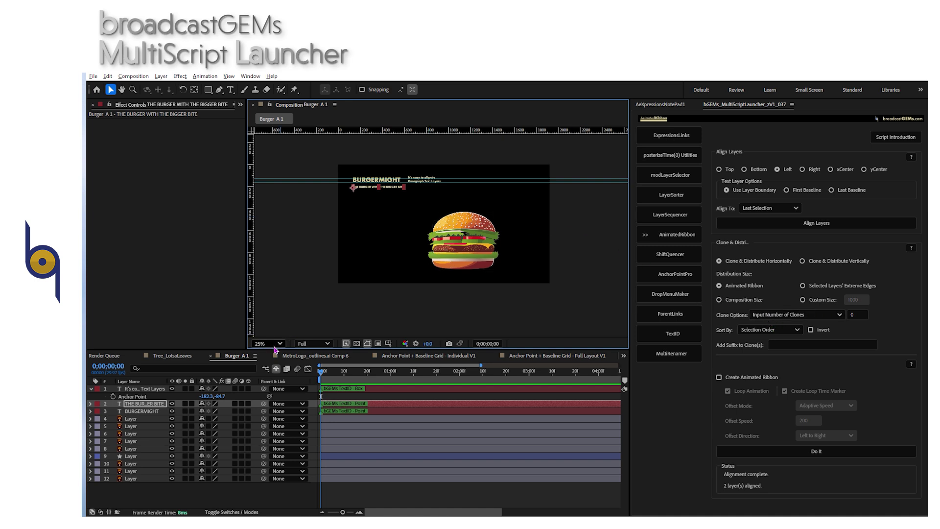
left_click(439, 233)
left_click(91, 390)
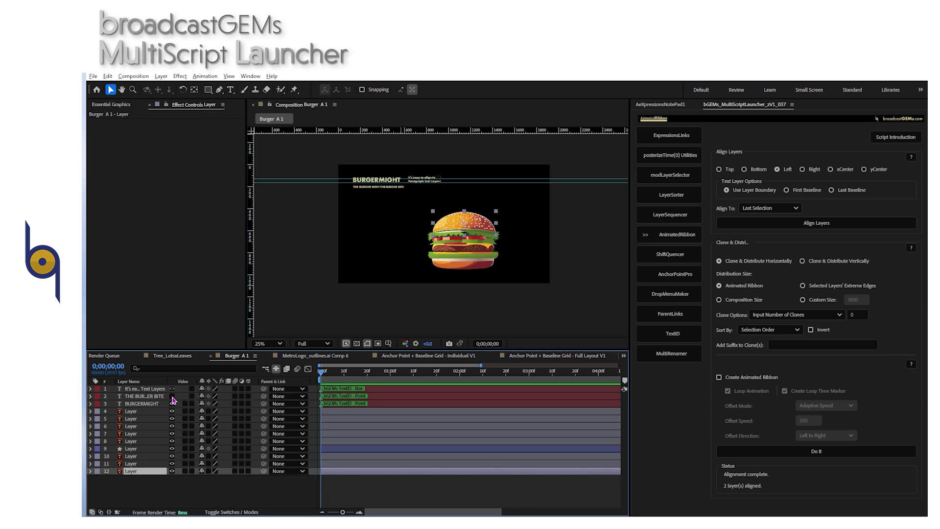
left_click(172, 403)
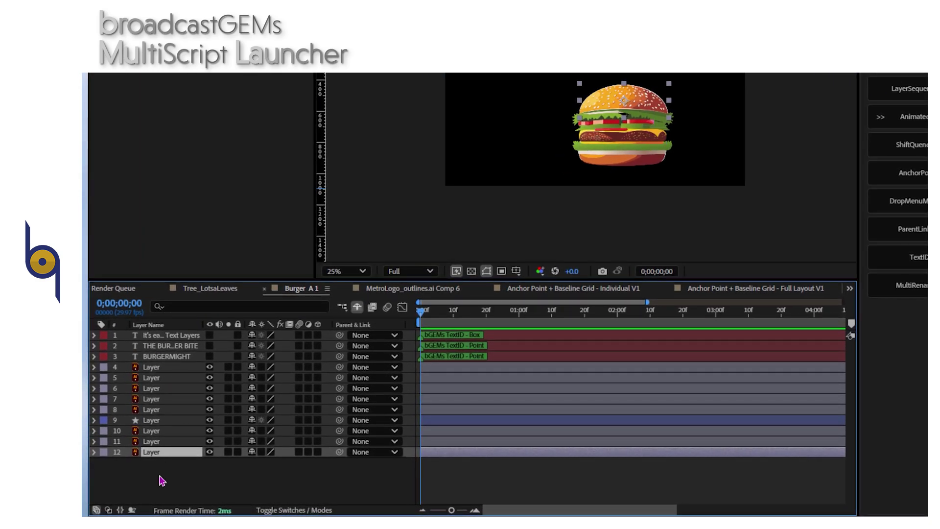
left_click(151, 475)
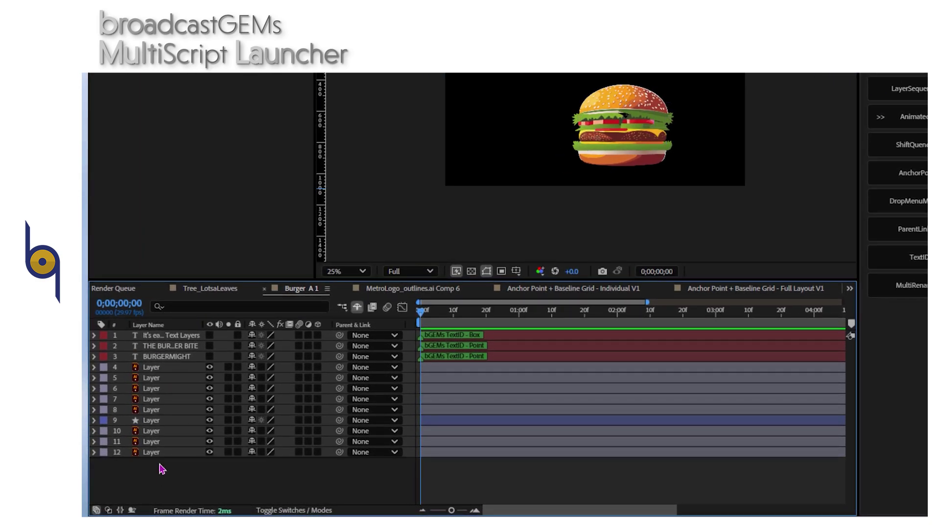
Solo layer 4 to check which part of the burger it holds, and turn its solo off again
left_click(228, 367)
left_click_drag(231, 373, 171, 372)
left_click(228, 367)
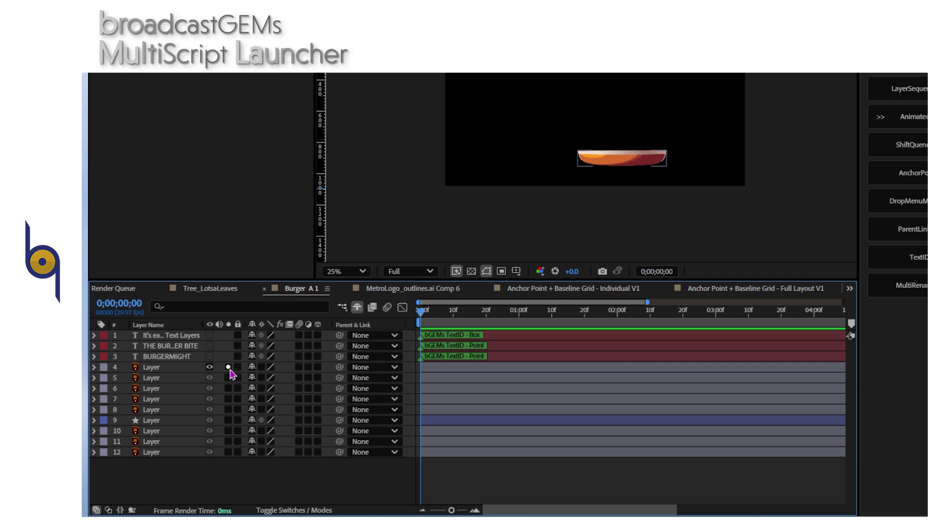
left_click(228, 366)
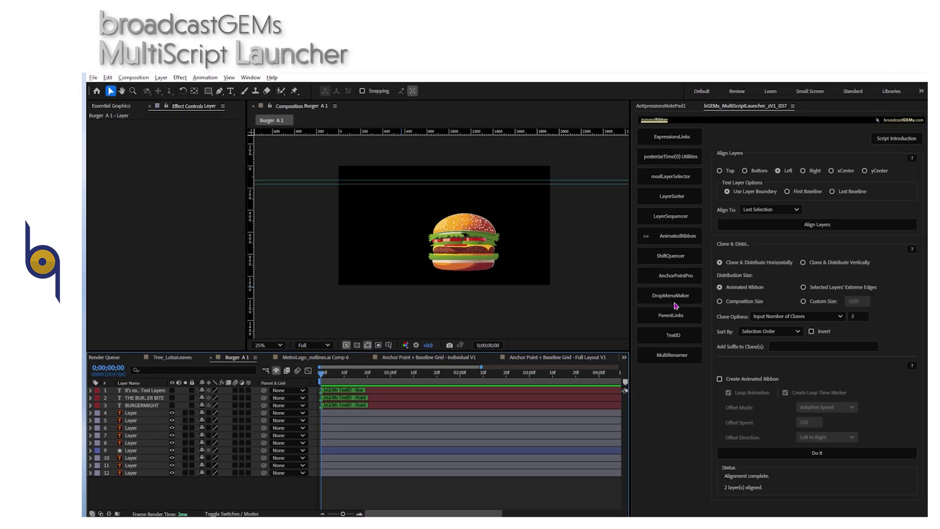
Open LayerSorter and look through its layer sorting methods, leaving Random selected
left_click(683, 197)
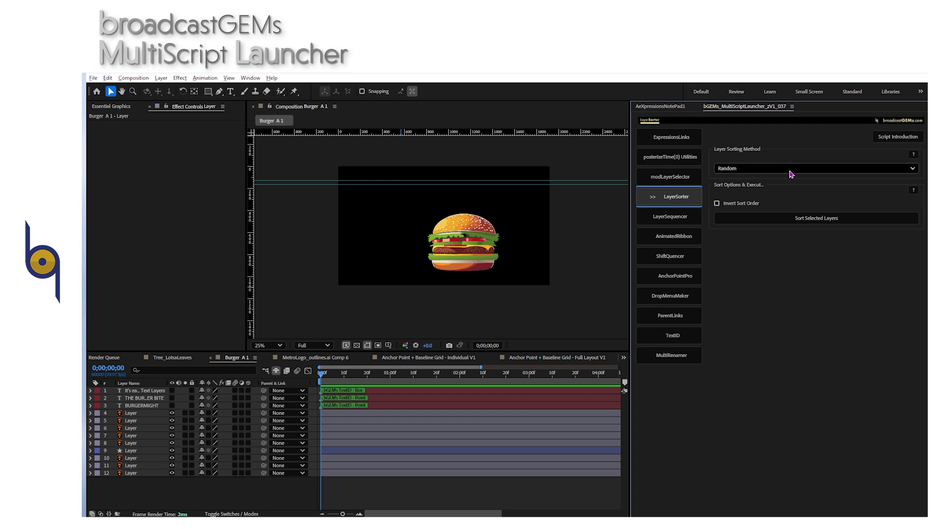
left_click(735, 171)
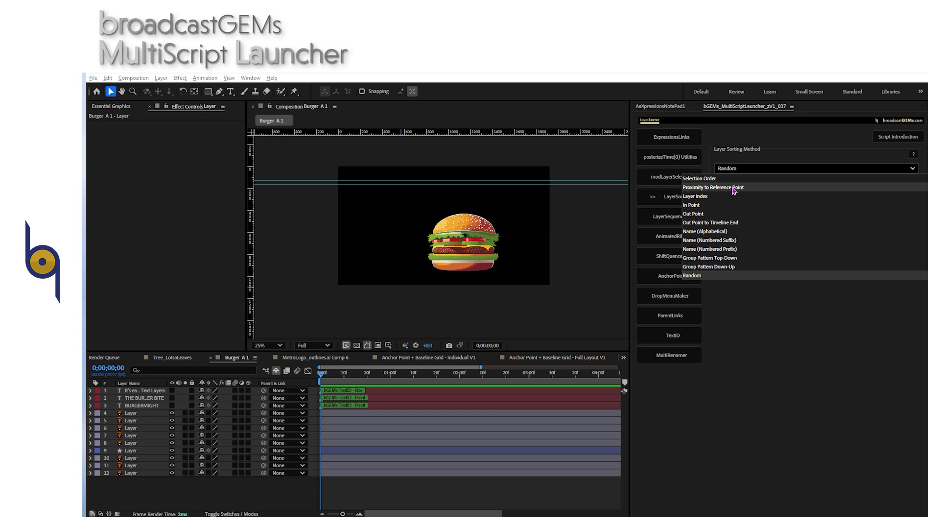
left_click(425, 218)
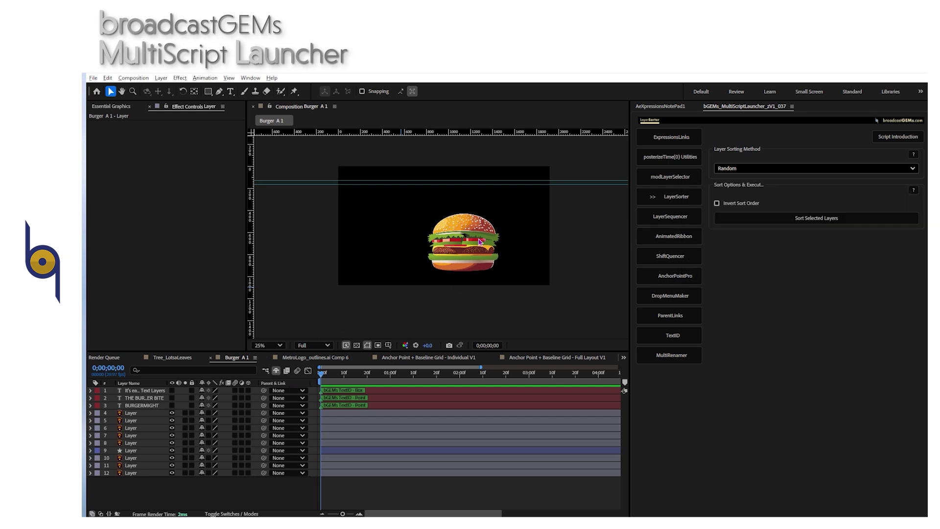
Select all nine burger layers in the composition, move them slightly to the left, and clear the selection
left_click_drag(413, 201, 522, 290)
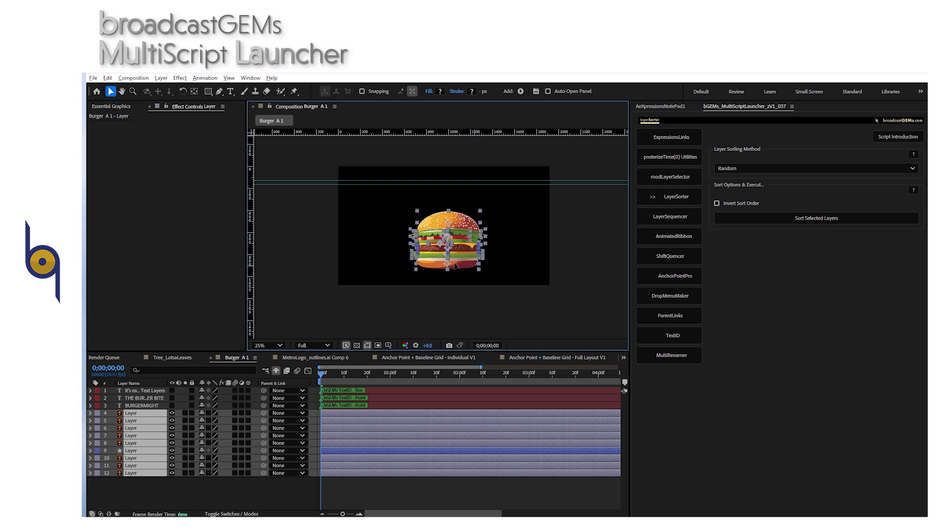
left_click_drag(455, 266, 449, 266)
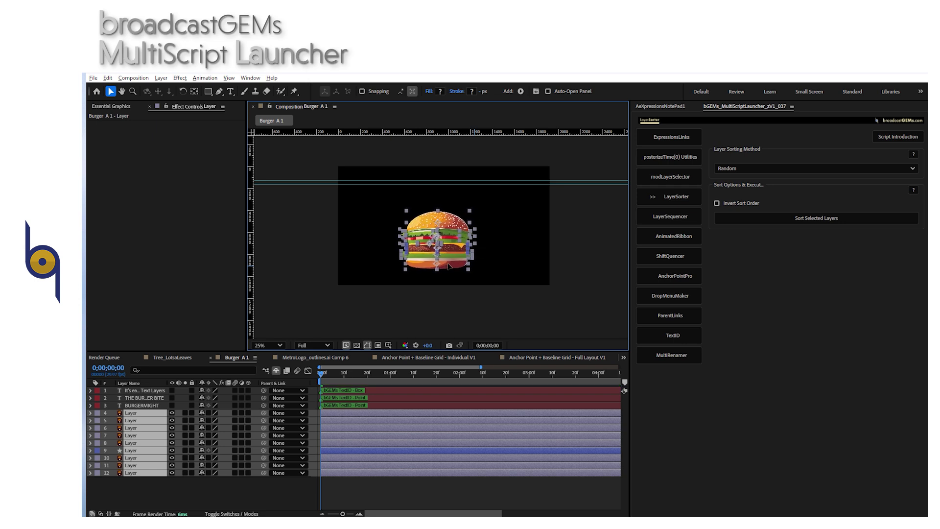
left_click(453, 296)
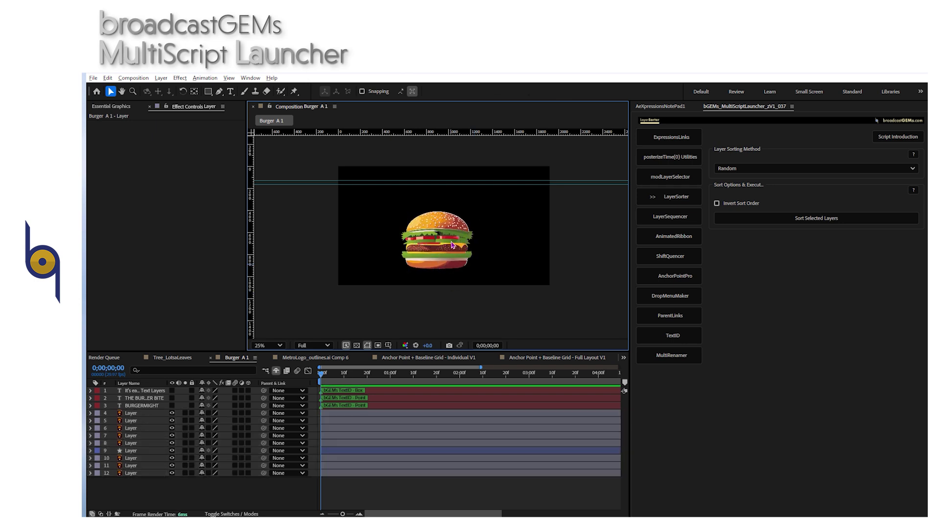
Solo layers 4, 5 and 12 to check which burger parts they hold, and turn their solos off again
left_click(137, 421)
left_click(185, 412)
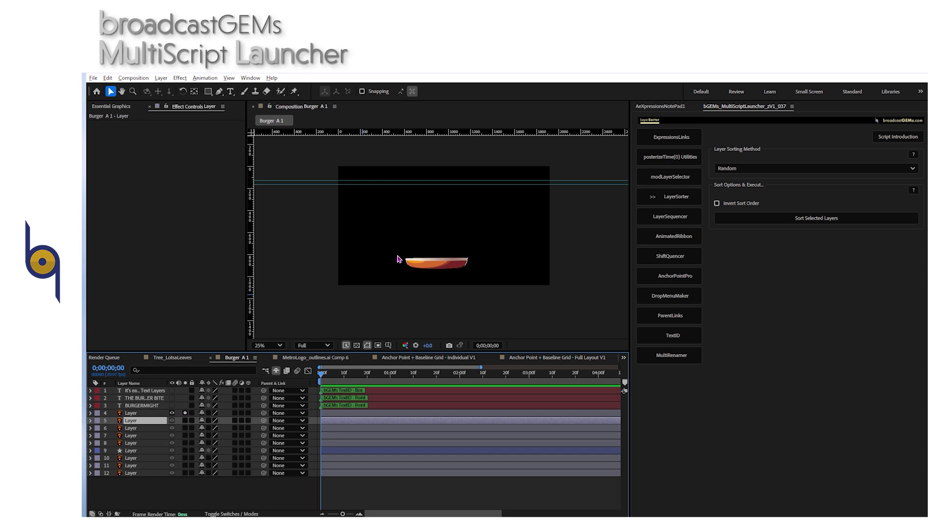
left_click(185, 420)
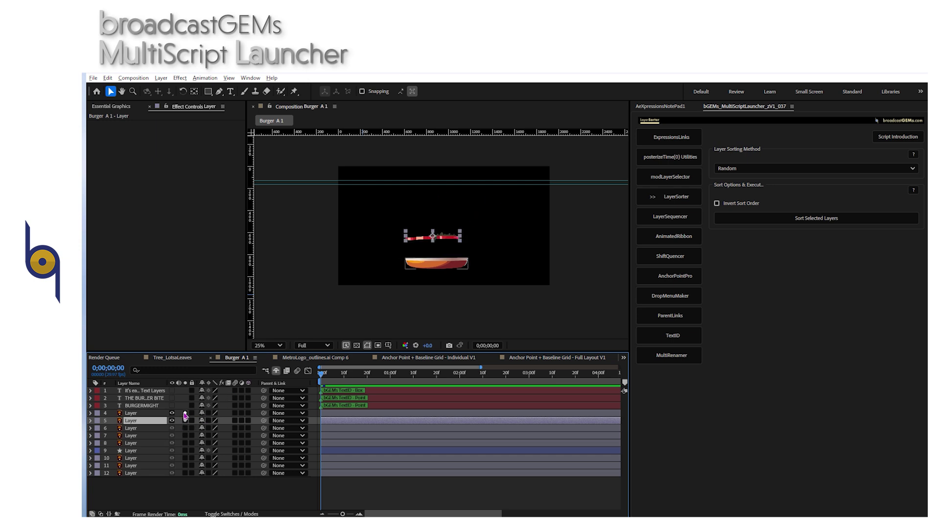
left_click(186, 413)
left_click(185, 421)
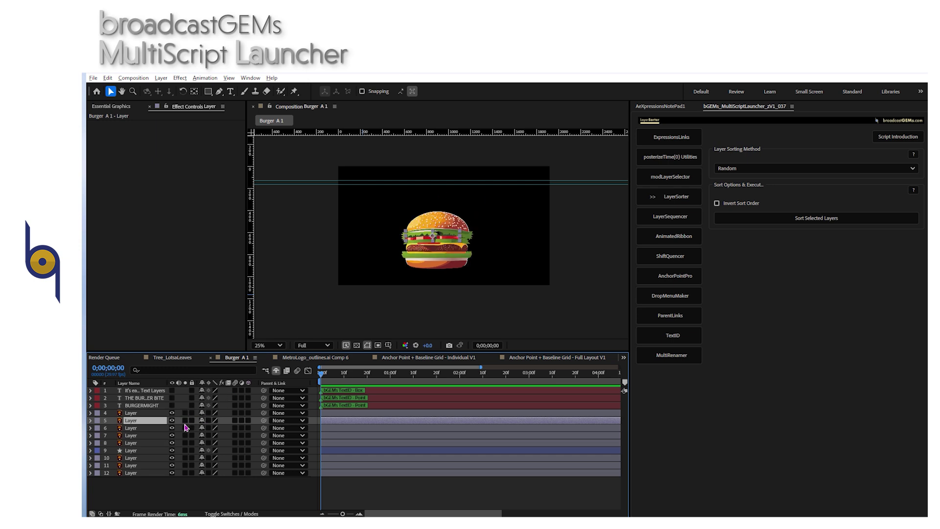
left_click(434, 225)
left_click(185, 472)
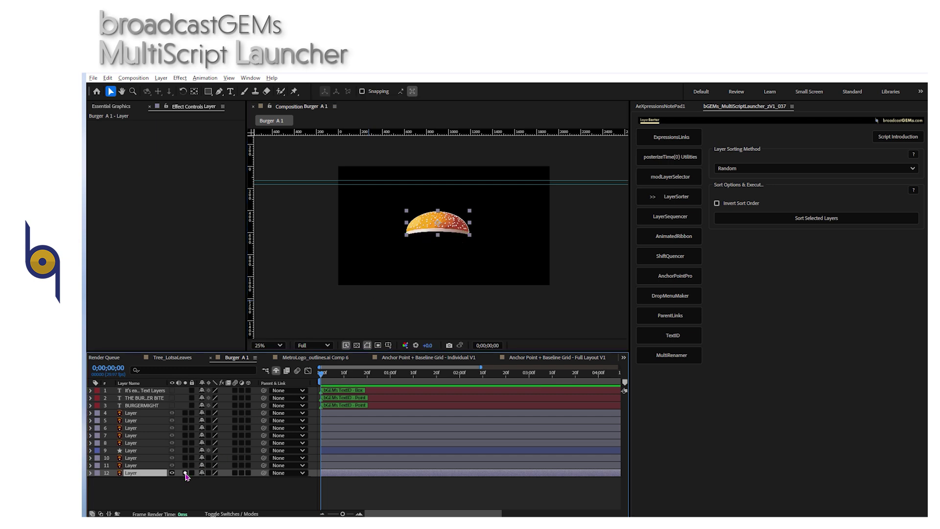
left_click(185, 473)
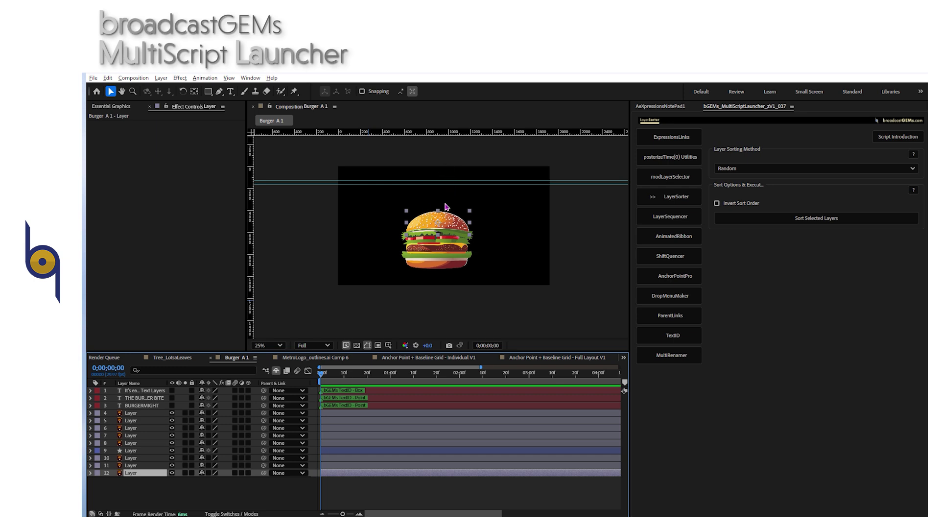
Select burger layers 4 to 12 and set the layer sorting method to Proximity to Reference Point
left_click(158, 414)
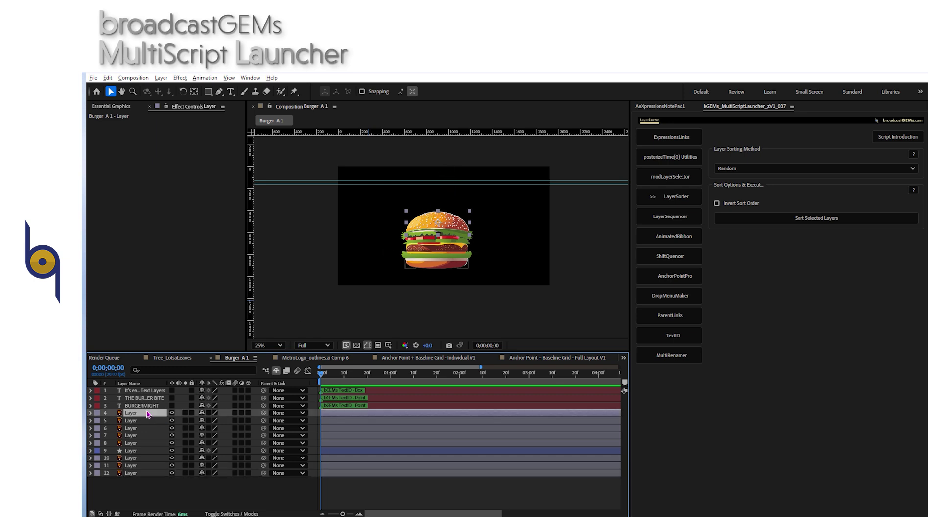
left_click(147, 474, "shift")
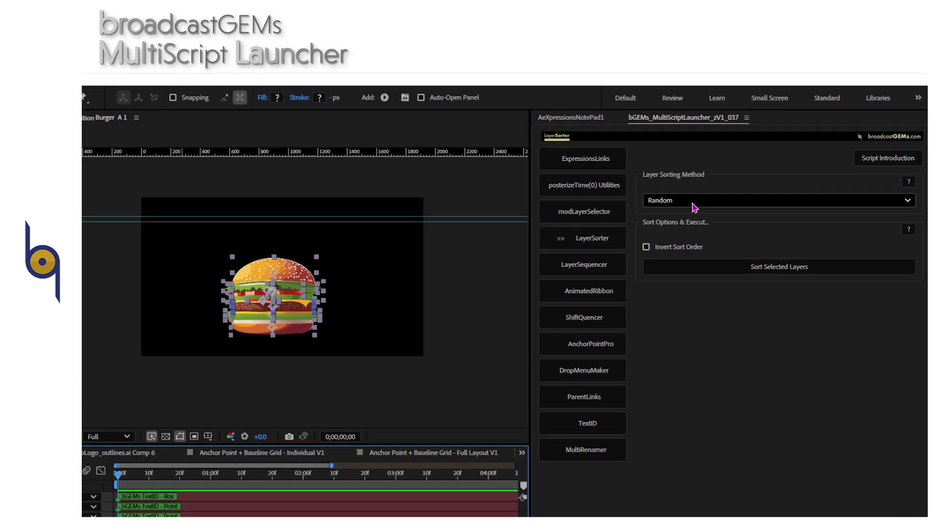
left_click(695, 201)
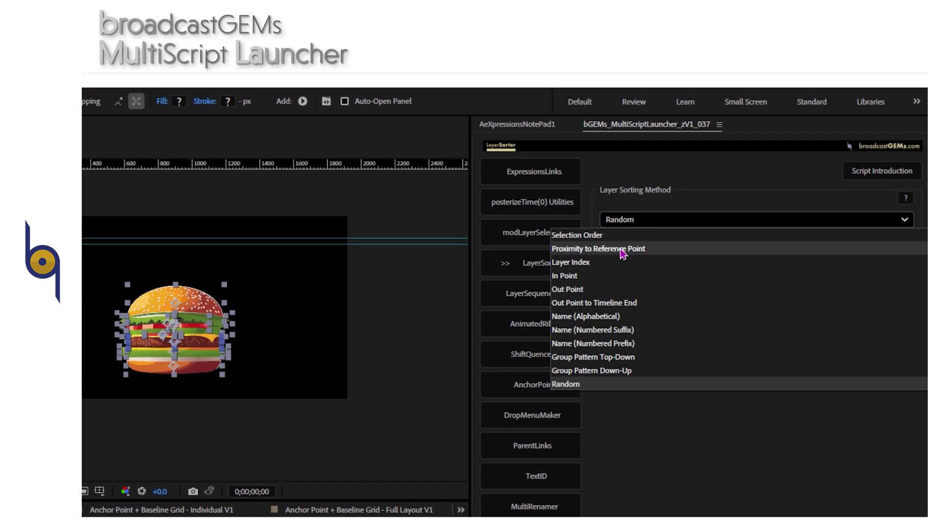
key("Escape")
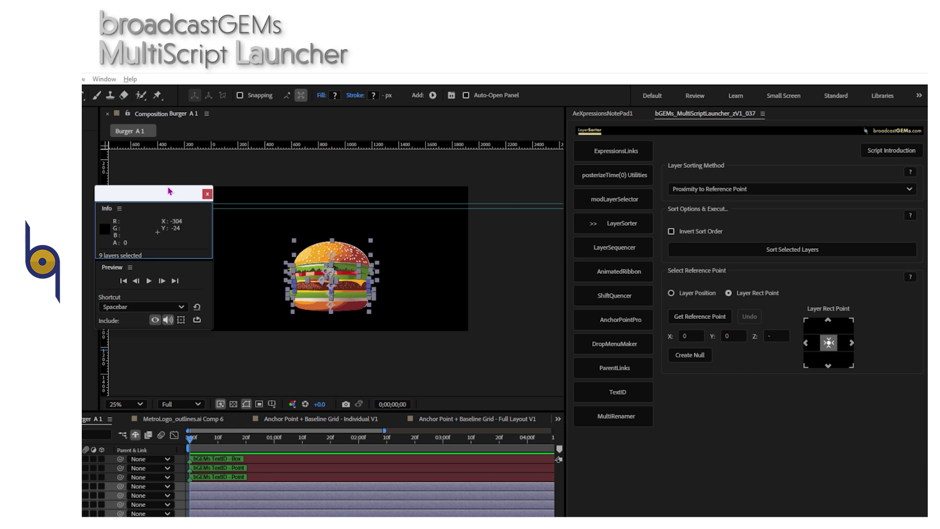
Add a null object to the composition and place it just above the burger's top bun, at about 904, 302
left_click_drag(172, 193, 171, 172)
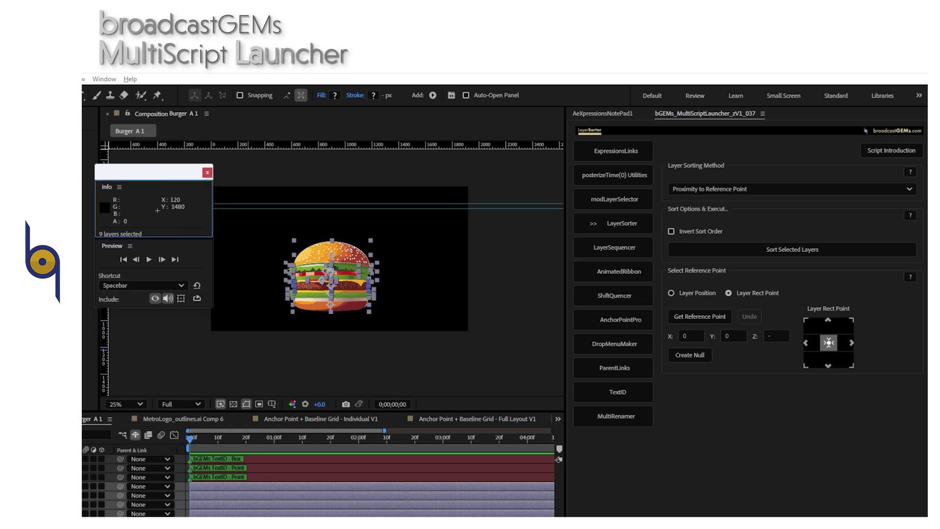
key("ctrl+shift+a")
key("ctrl+alt+shift+y")
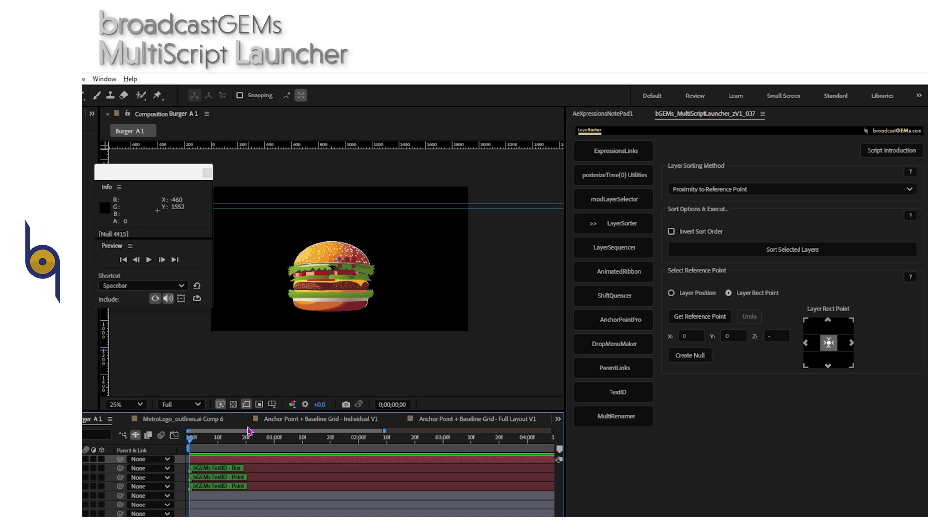
left_click_drag(204, 172, 156, 186)
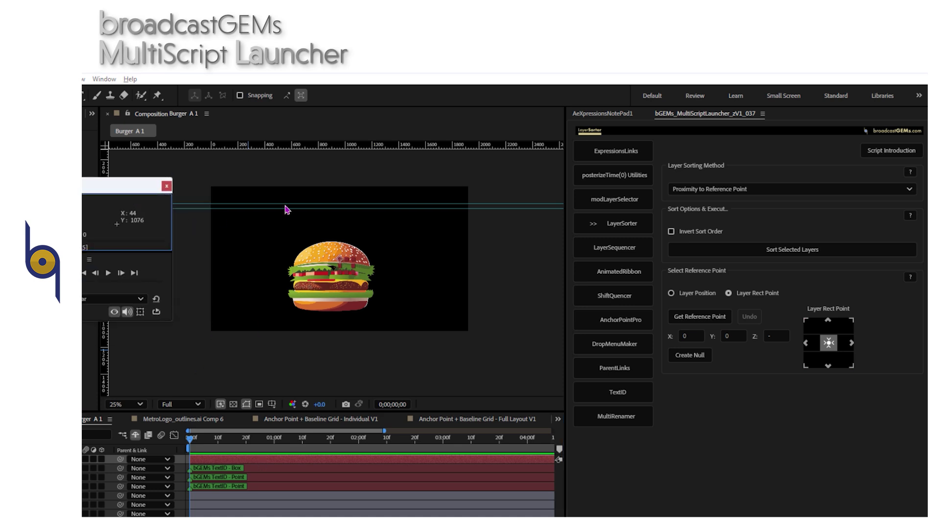
scroll(380, 306, "down", 2)
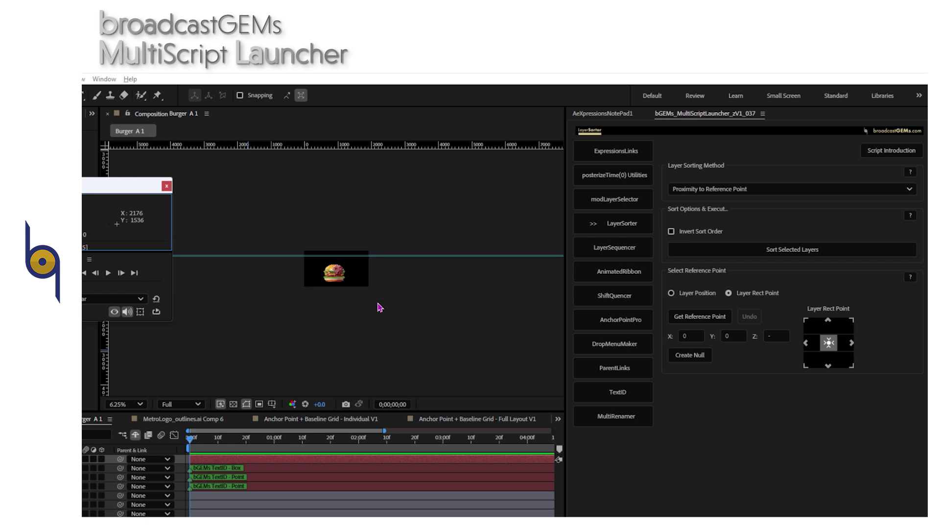
scroll(380, 306, "up", 4)
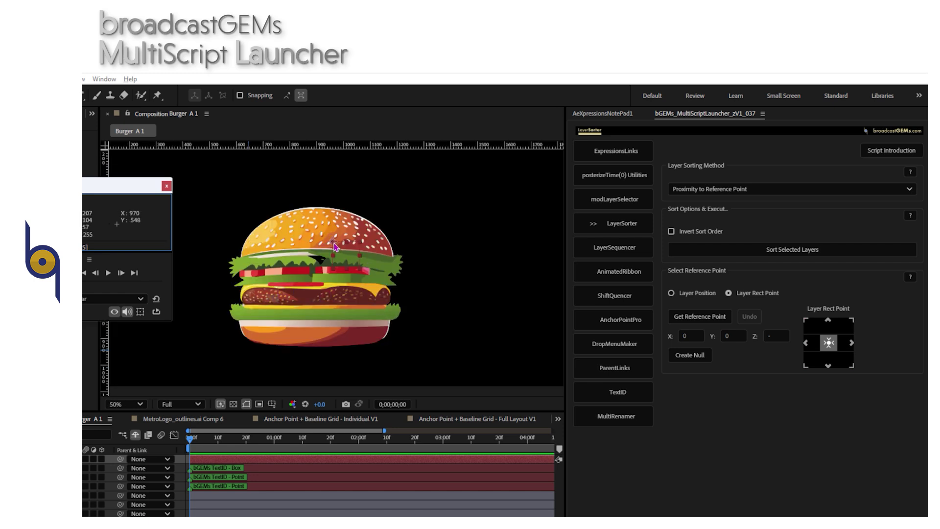
left_click(319, 190)
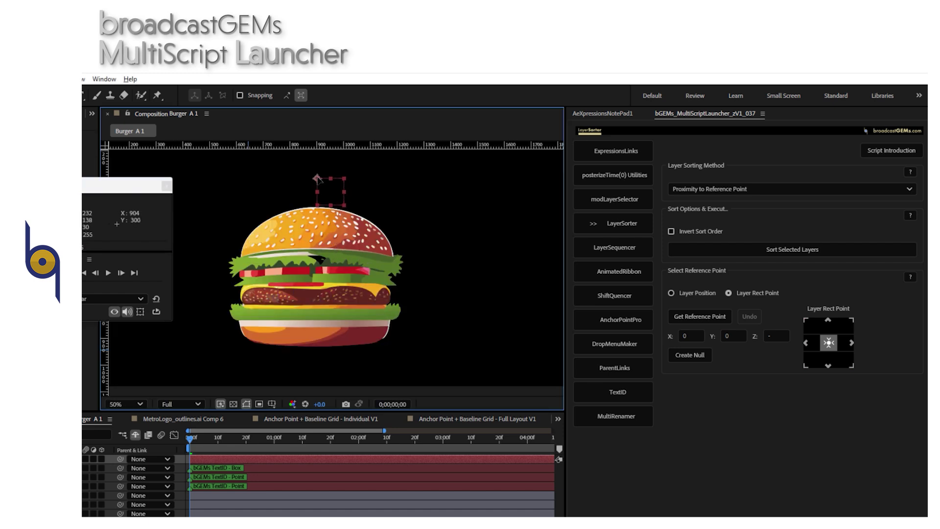
scroll(365, 206, "down", 2)
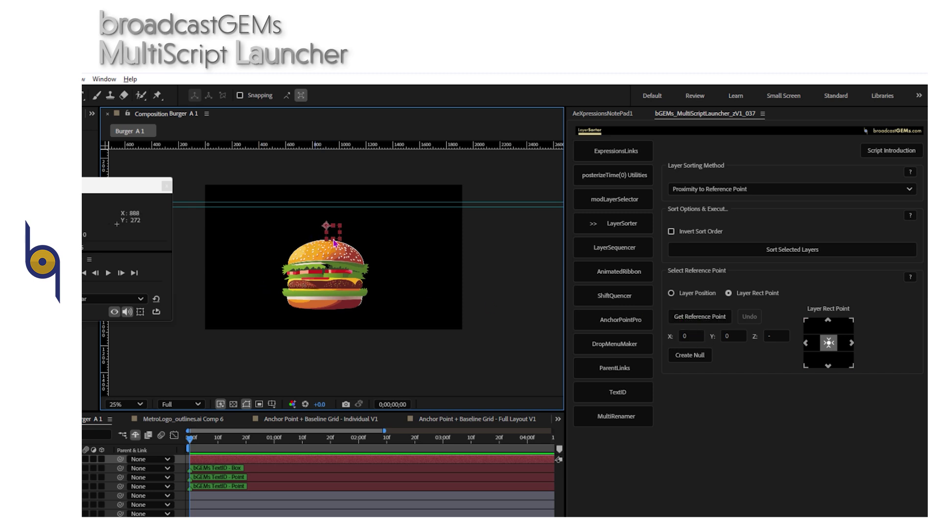
Get the reference point from the null's centre, and sort burger layers 5 to 13 by proximity to it
left_click(698, 317)
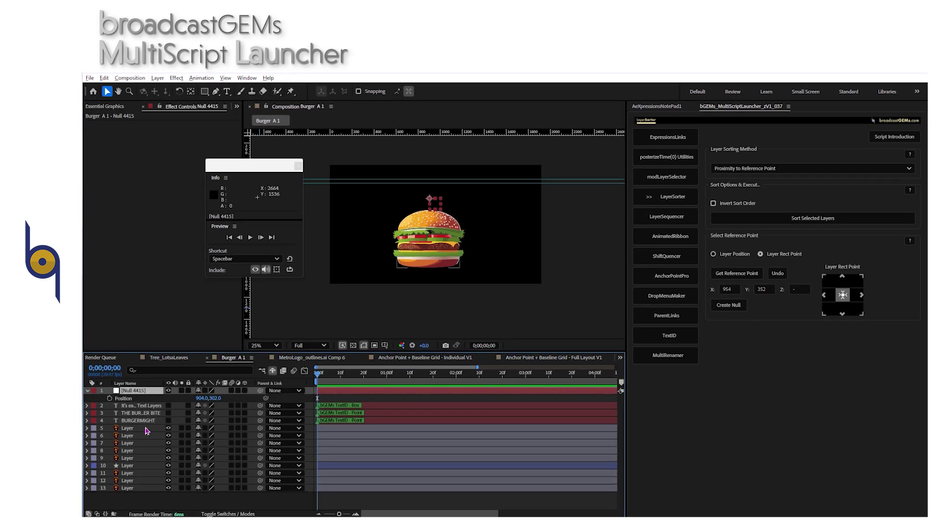
left_click(146, 431)
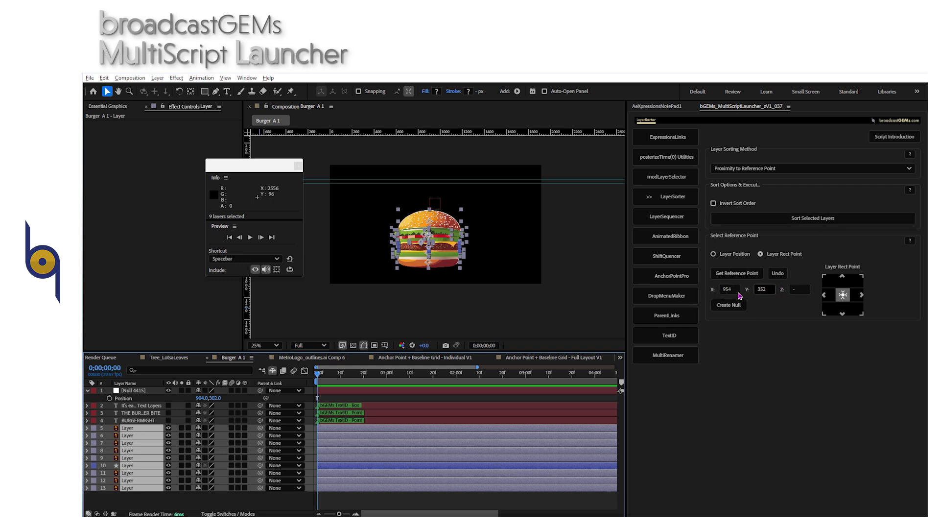
left_click(808, 222)
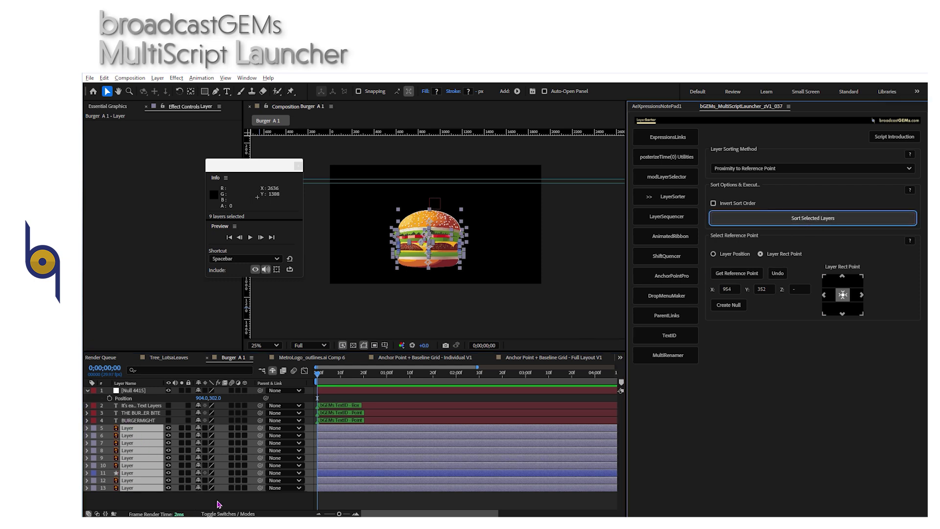
Clear the selection and solo the sorted burger layers one after another to check their stacking order
left_click(278, 504)
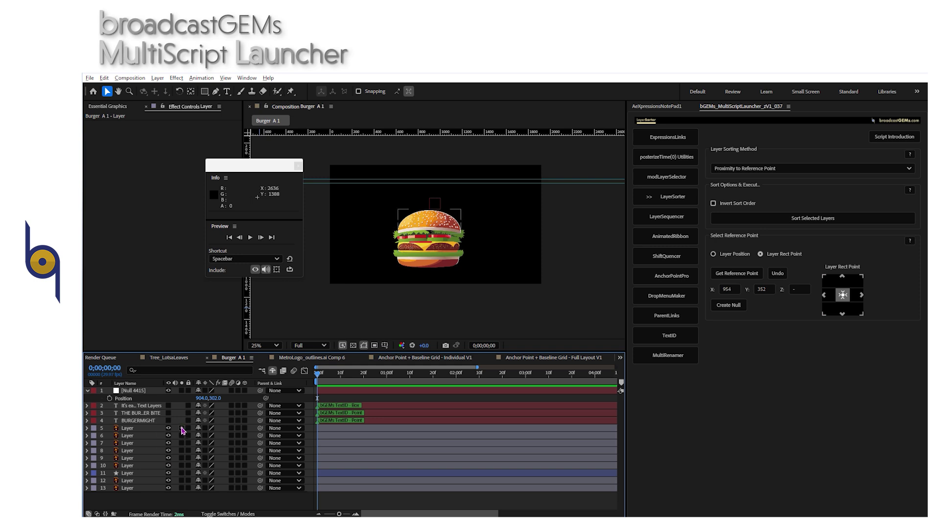
left_click_drag(182, 431, 188, 500)
Select burger layers 5 to 13 and open the MultiRenamer script
left_click(134, 428)
left_click(139, 488, "shift")
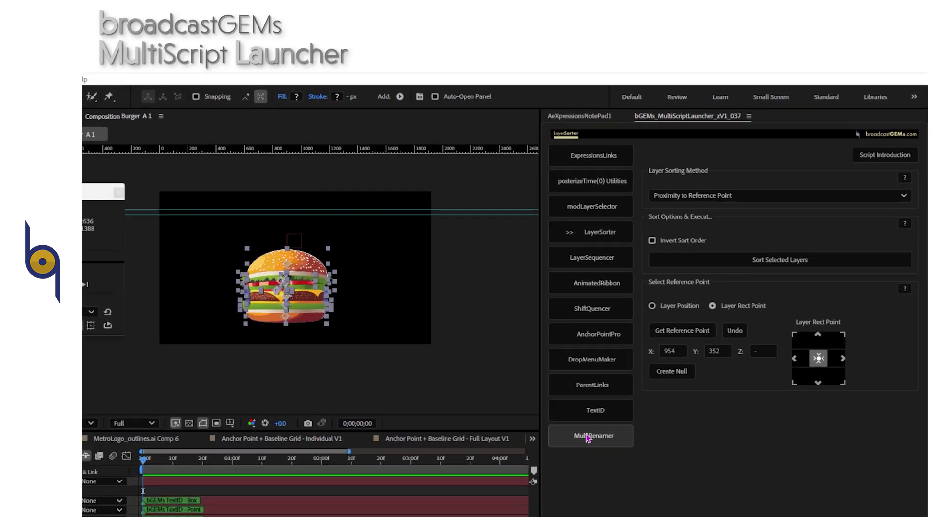
left_click(556, 479)
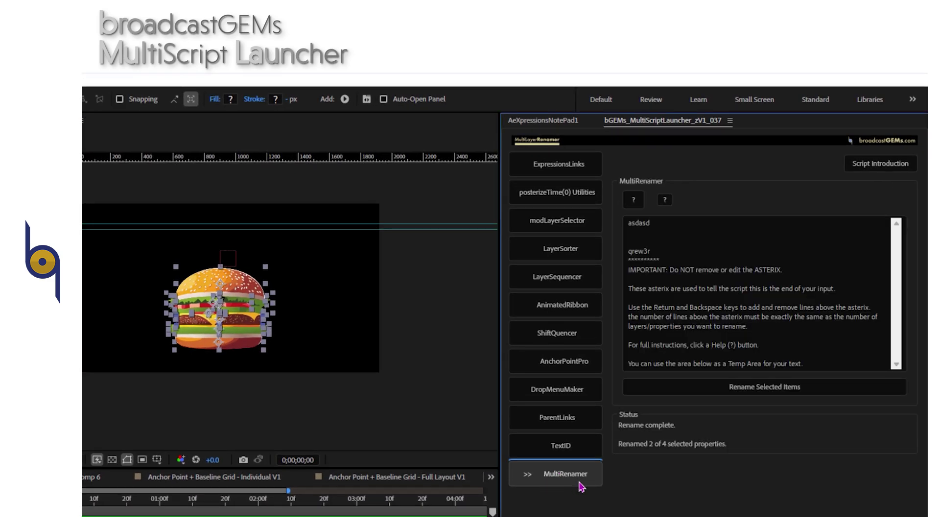
Replace the first line of the rename list with Top Bun, and enter Tomato 1 below it with an empty line between
left_click(655, 226)
left_click_drag(655, 226, 616, 226)
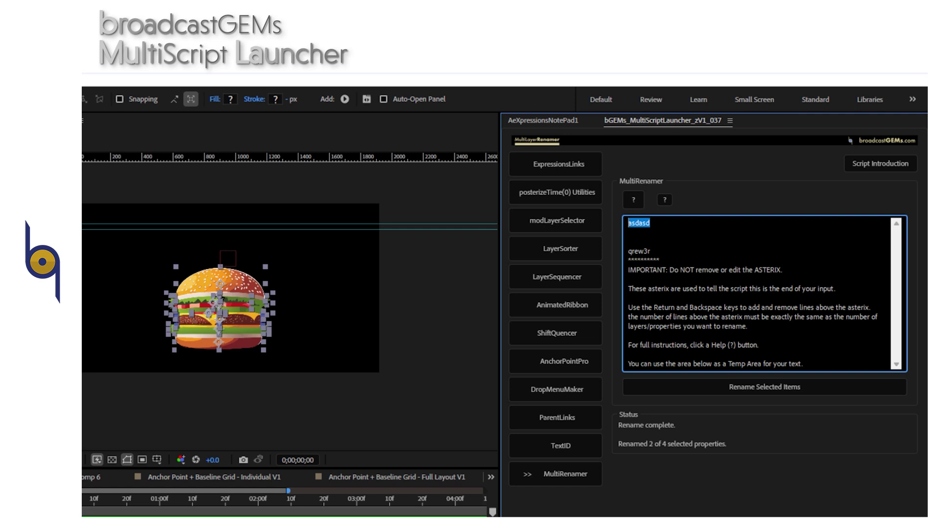
type("TOp")
key("BackSpace")
key("BackSpace")
type("op Bun ")
type("Toma")
left_click(628, 233)
key("Return")
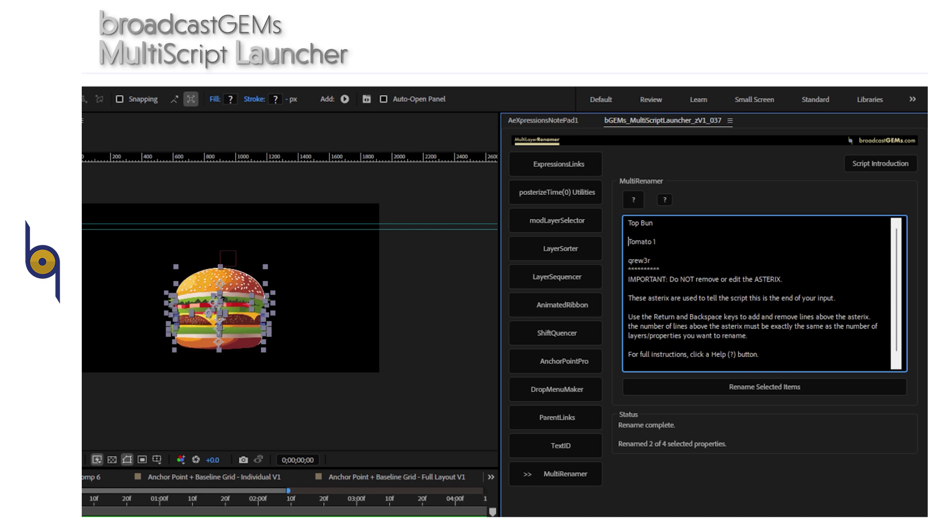
Fill the empty line with Lettuce, and add Pickle, Cheese and Meat below Tomato 1 in the rename list
key("Up")
type("Let")
type("kle")
key("Return")
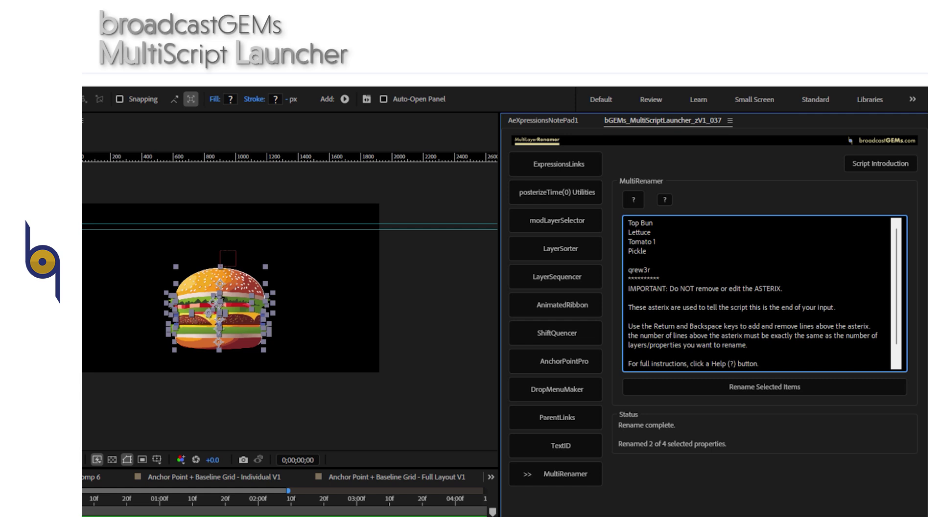
type("Cheese")
key("Return")
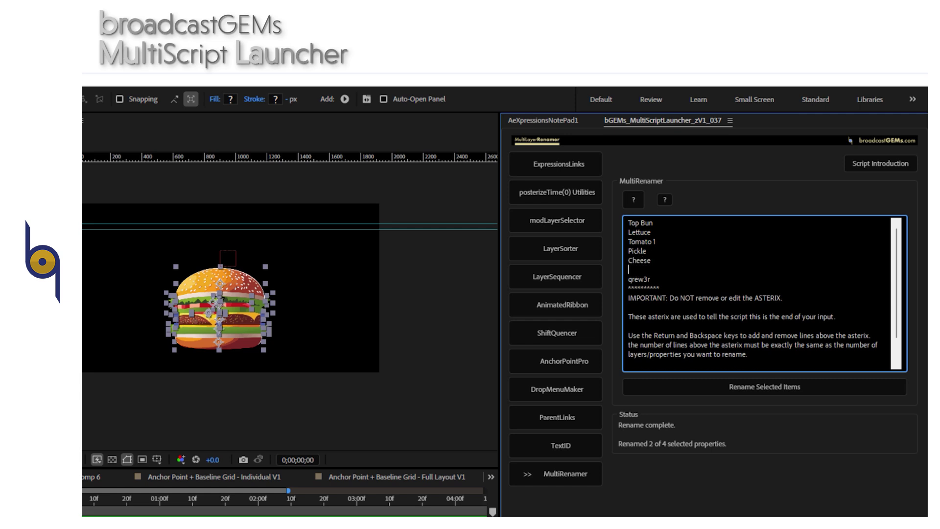
type("Meat")
key("Return")
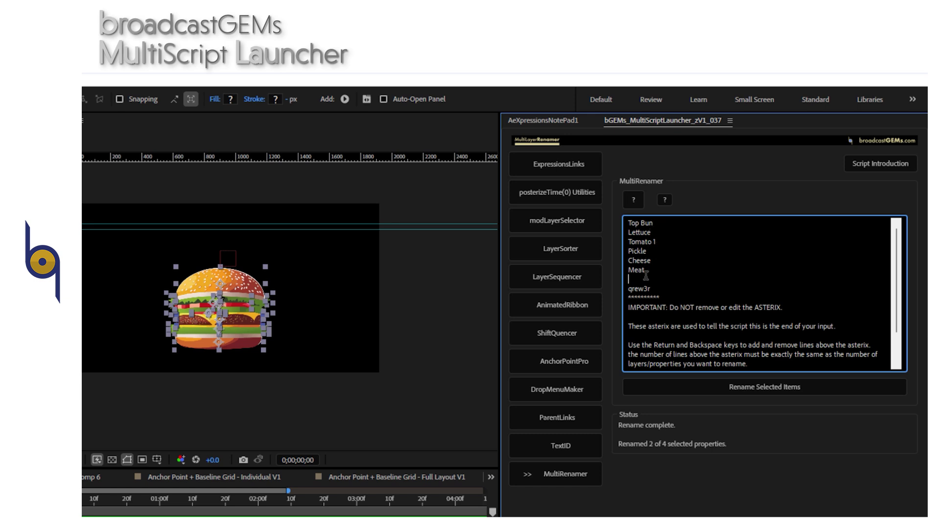
Replace the qrew3r line above the asterisks with Bottom Bun, and insert an empty line above it
left_click(655, 288)
key("shift+Home")
type("Bottom Bun")
key("Return")
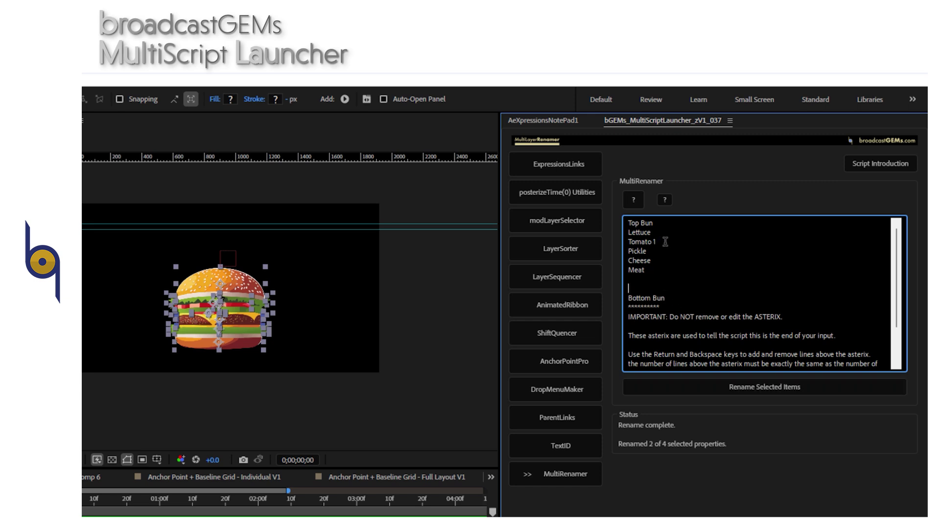
Copy the Tomato 1 line to the empty line above Bottom Bun and change it to Tomato 2
triple_click(631, 246)
key("ctrl+c")
left_click(651, 289)
key("ctrl+v")
key("BackSpace")
type("2")
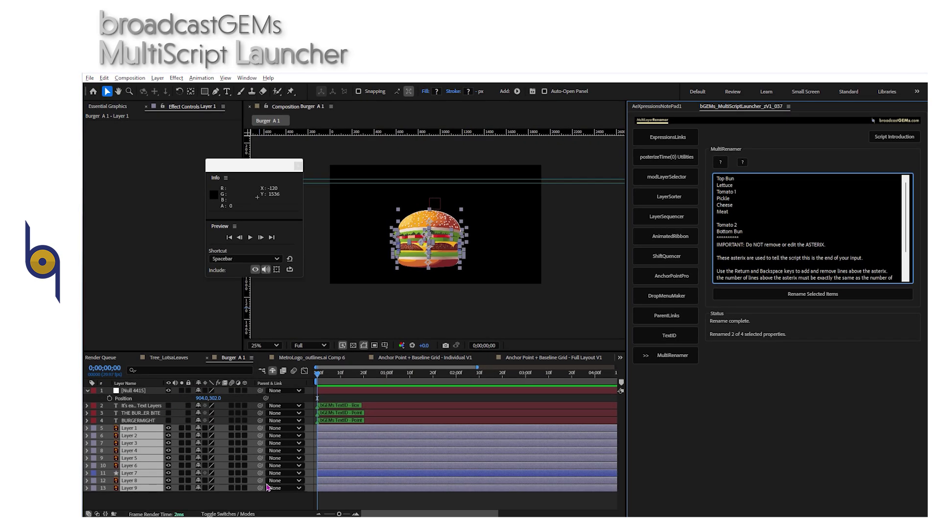
Apply the rename list to the nine selected burger layers, and briefly solo Layer 7 to check its artwork
left_click(780, 297)
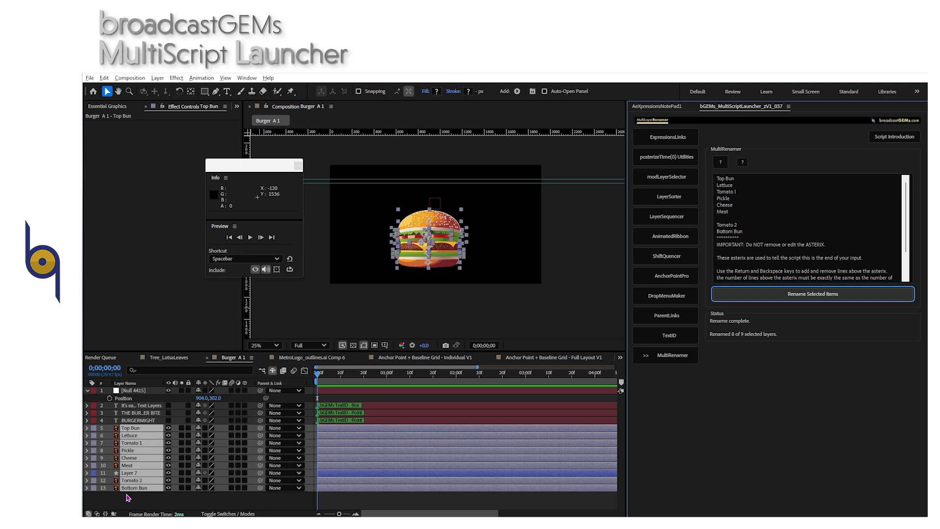
left_click(173, 500)
left_click(142, 466)
left_click(147, 473)
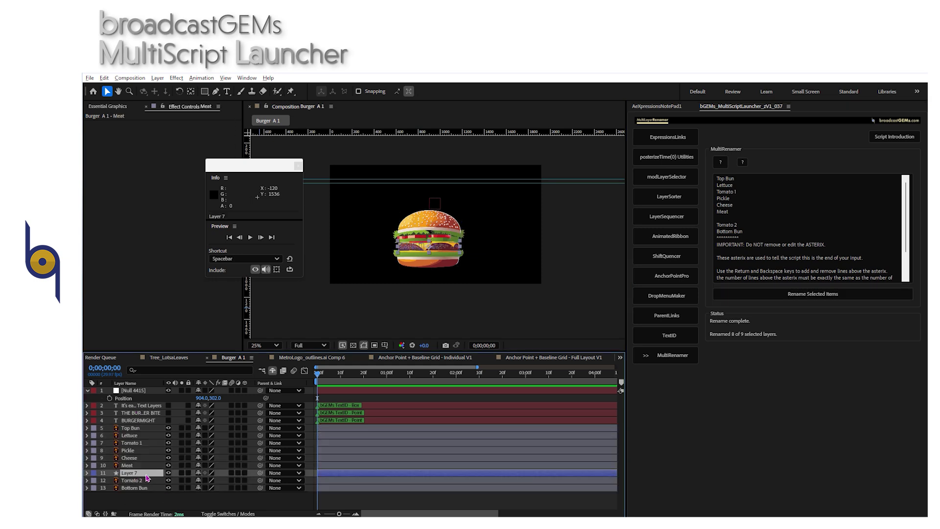
left_click(181, 473)
left_click(182, 473)
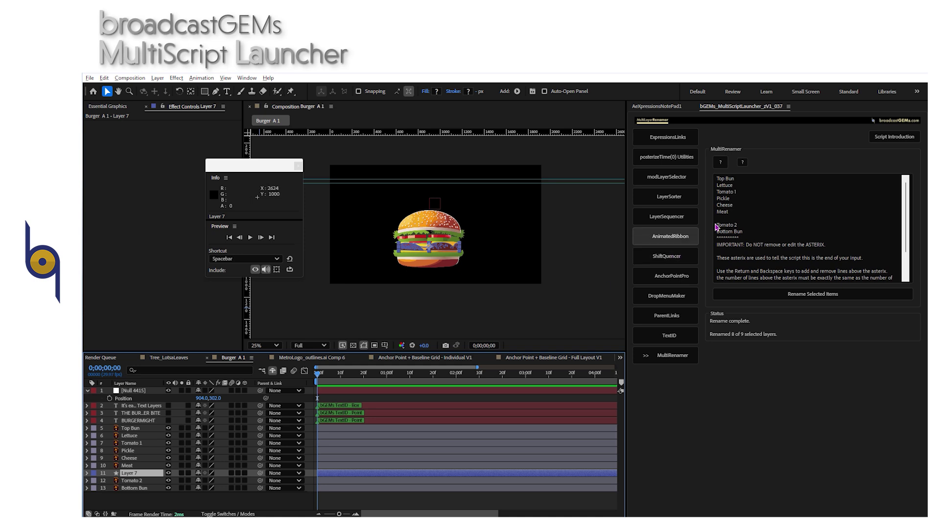
Copy the name of the Meat layer and rename Layer 7 below it as Meat
left_click(128, 465)
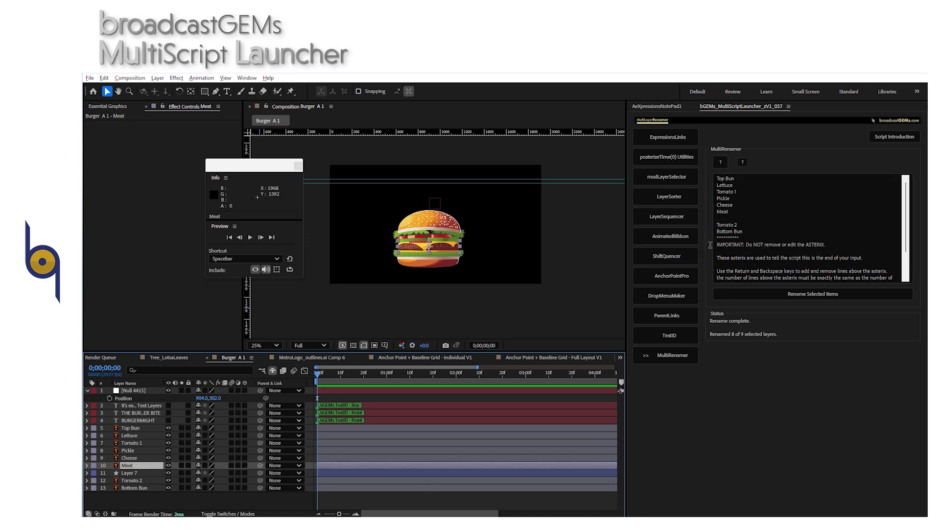
key("Return")
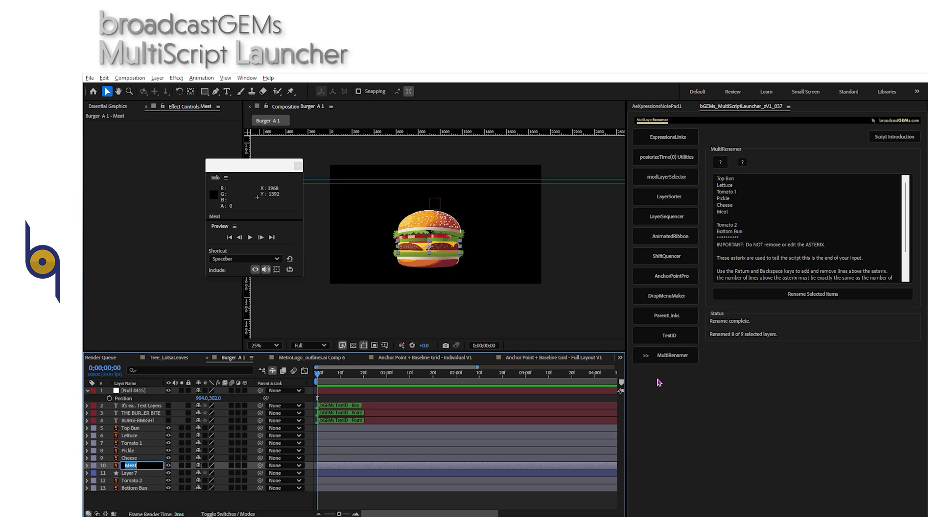
key("ctrl+c")
key("Return")
key("ctrl+Down")
key("Return")
key("ctrl+v")
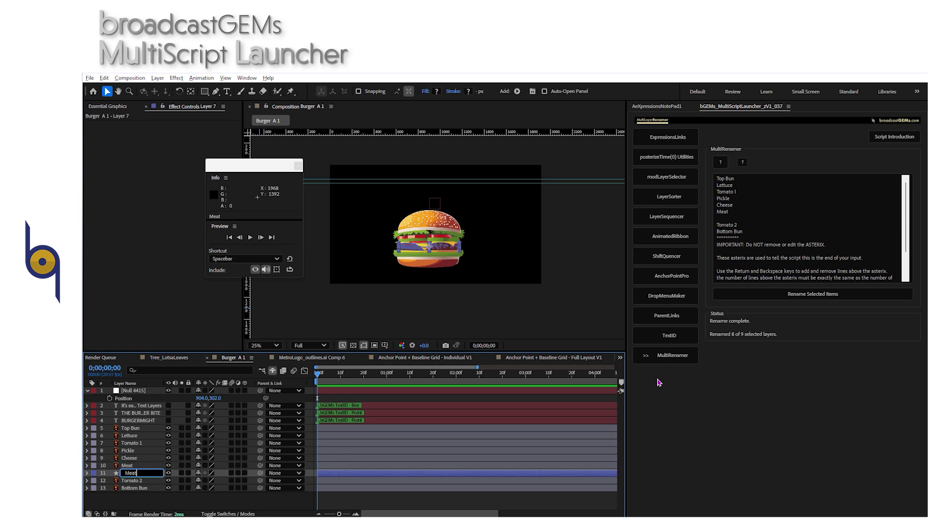
key("Return")
Rename the upper of the two Meat layers as Cheese, and the Cheese layer directly above it as Pickle
key("ctrl+Up")
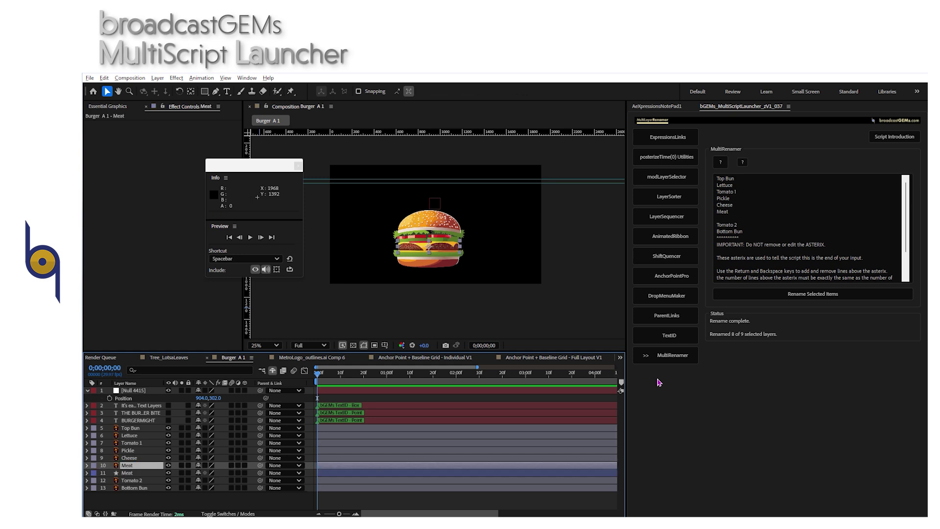
type("Cheese")
key("Return")
key("ctrl+Up")
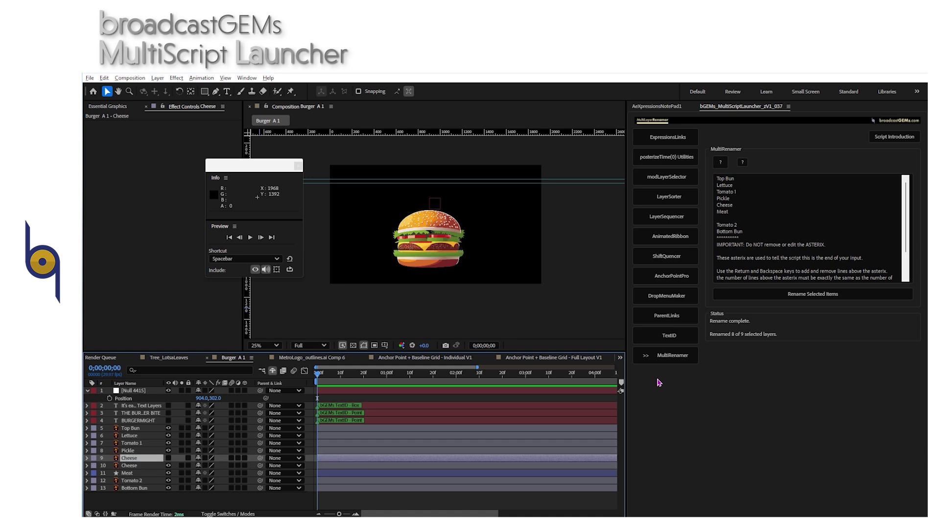
key("Return")
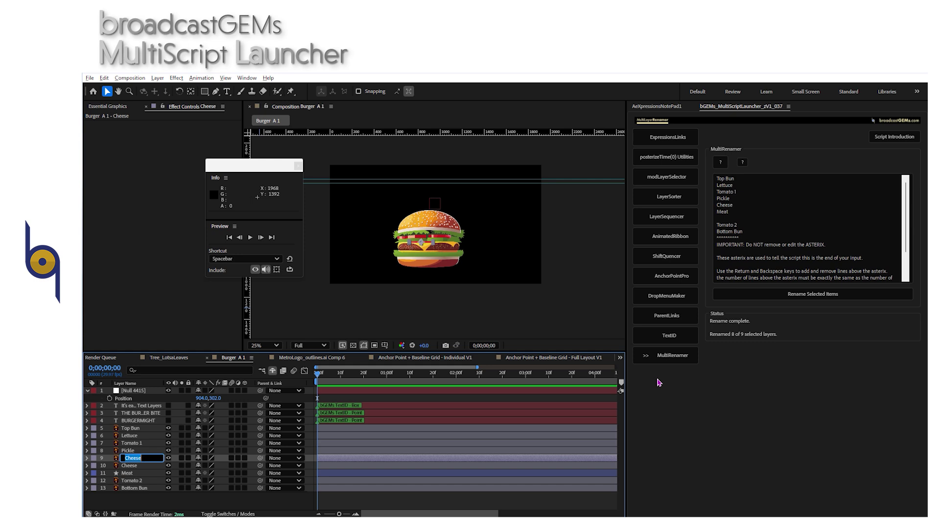
type("Pickle")
key("Return")
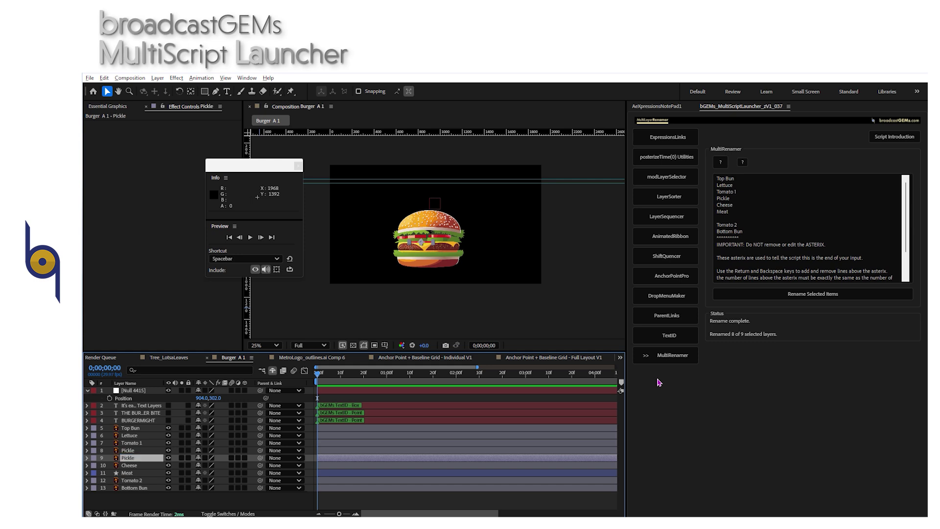
Rename the upper of the two Pickle layers, directly below Tomato 1, as Tomato 3
key("ctrl+Up")
key("Return")
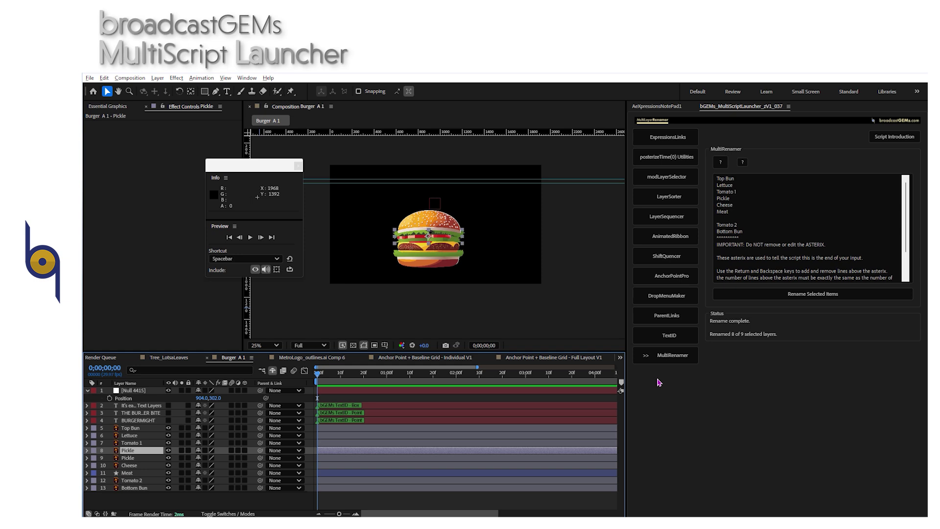
key("Return")
type("Tomato 3")
key("Return")
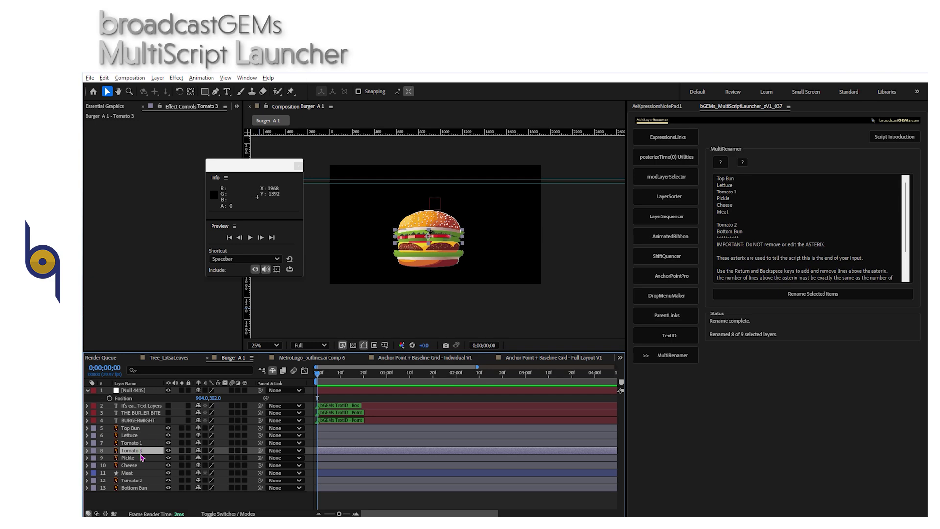
Expand the Meat layer's contents, select Groups 1, 4, 7, 9 and 11, and clear the selection
left_click(140, 473)
left_click(87, 473)
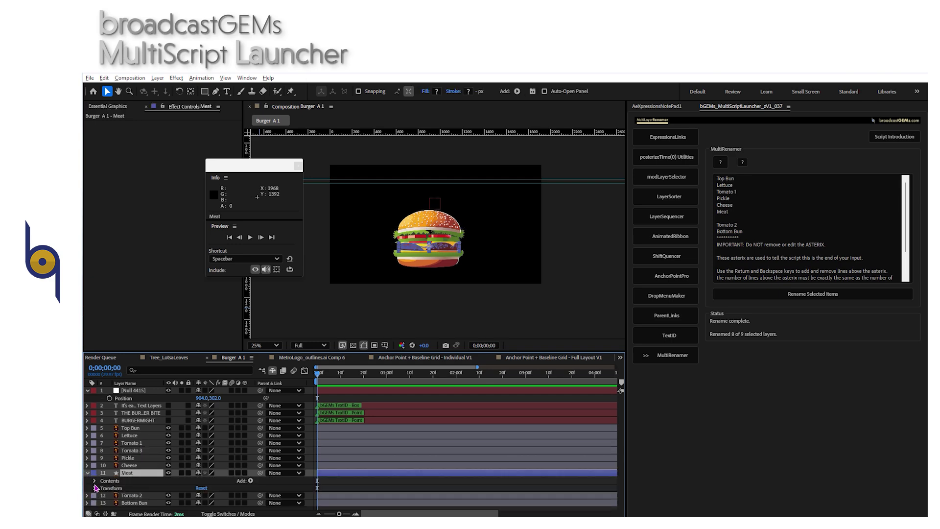
left_click(94, 481)
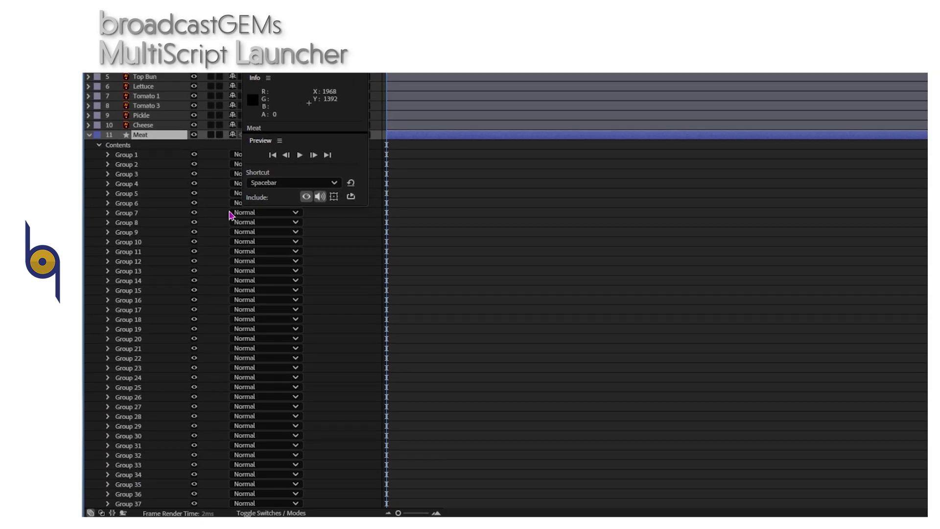
left_click(136, 178)
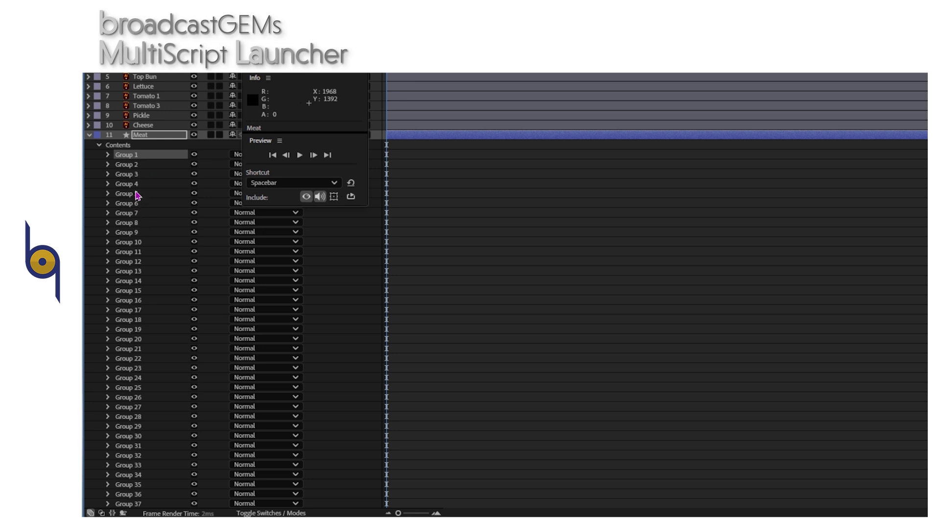
left_click(138, 185, "ctrl")
left_click(137, 213, "ctrl")
left_click(138, 233, "ctrl")
left_click(137, 253, "ctrl")
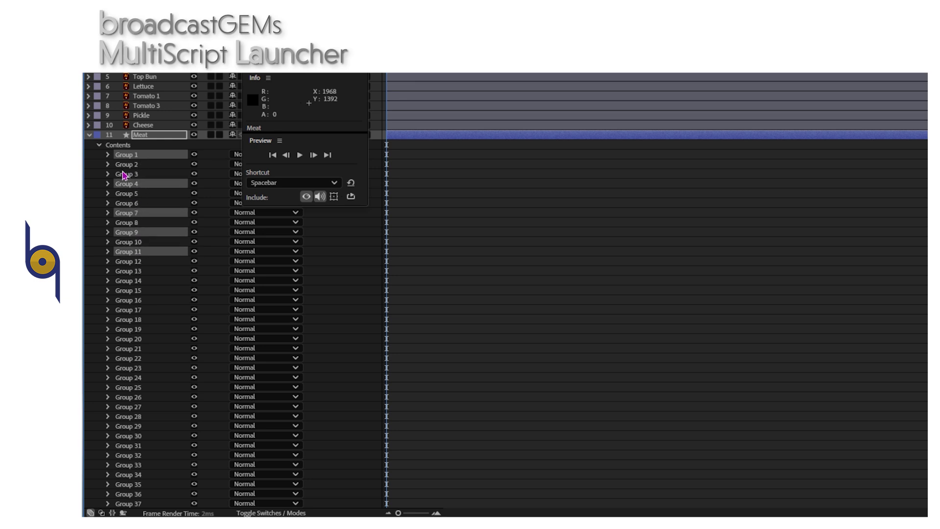
left_click(362, 243)
Select Groups 1 through 9 in the Meat layer's contents and rename them from the MultiRenamer list
left_click(137, 156)
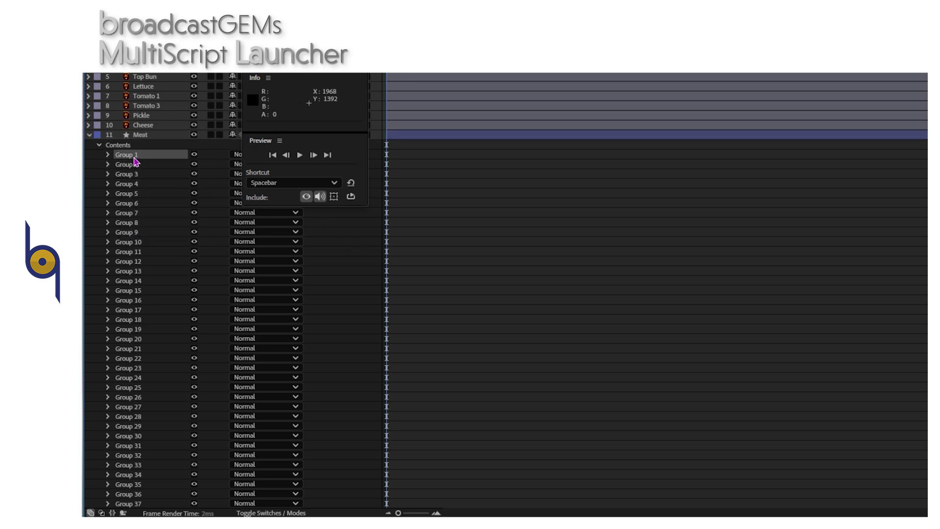
left_click(137, 234, "shift")
key("grave")
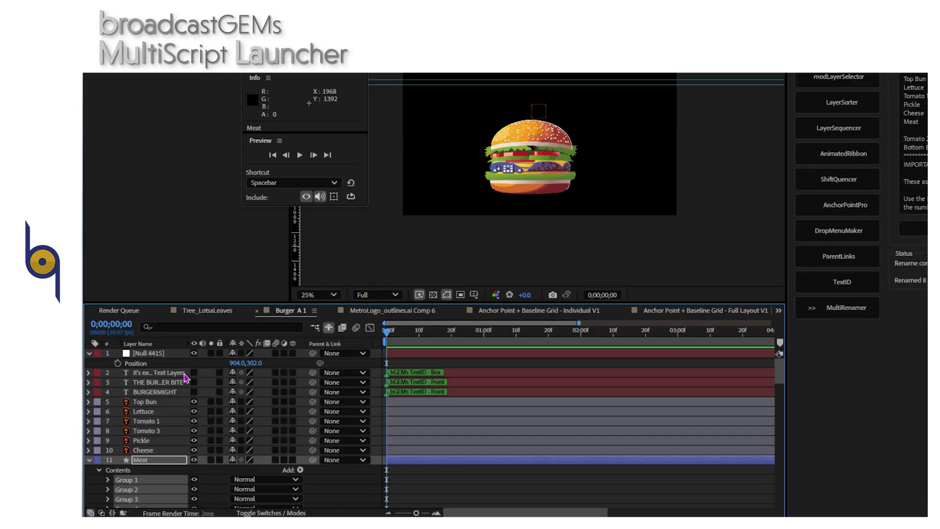
scroll(213, 418, "down", 3)
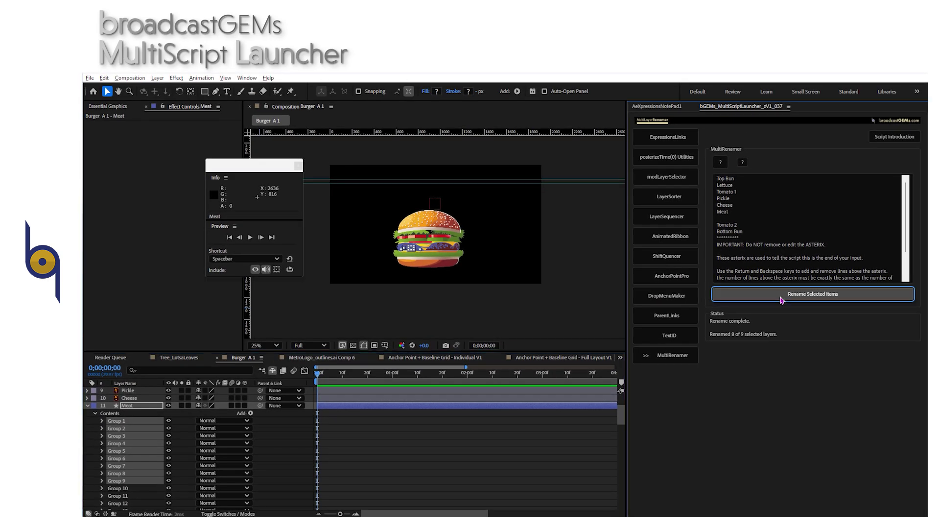
left_click(799, 290)
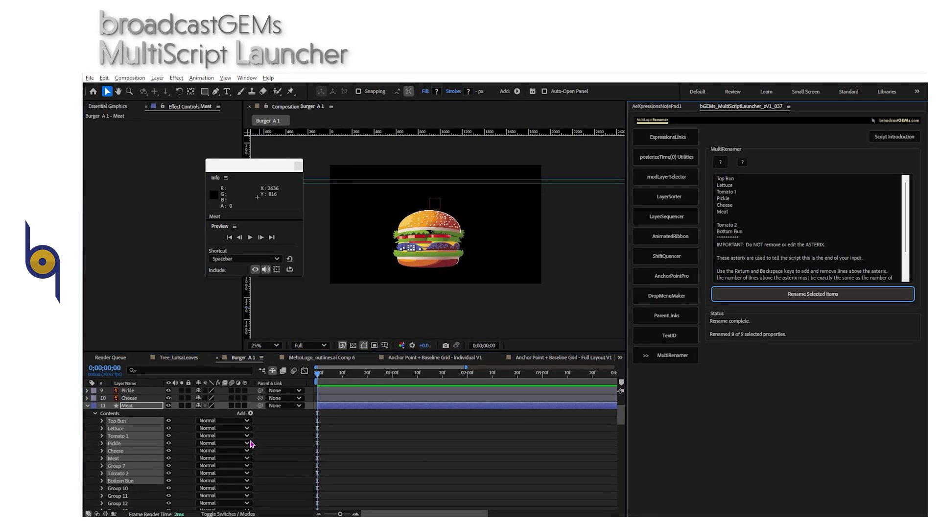
Undo the renaming of the shape groups and collapse the Meat layer
key("ctrl+z")
left_click(95, 420)
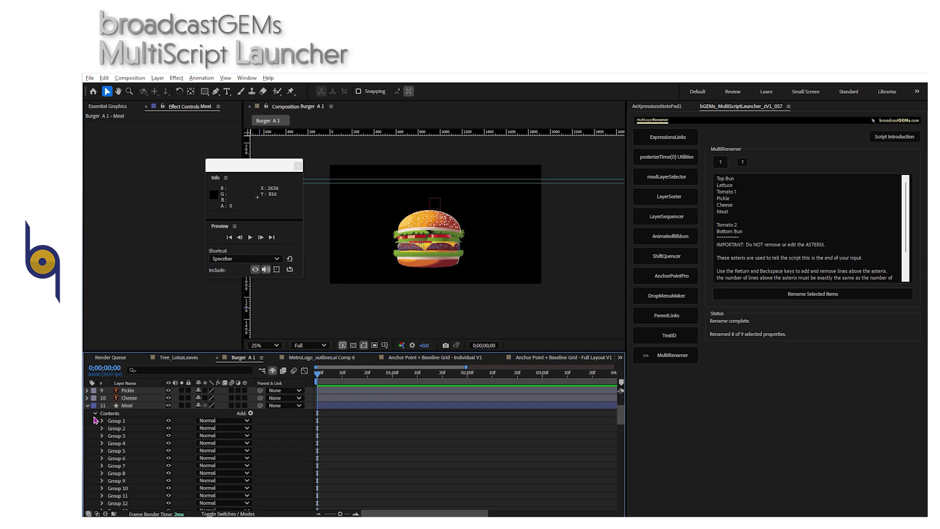
left_click(88, 406)
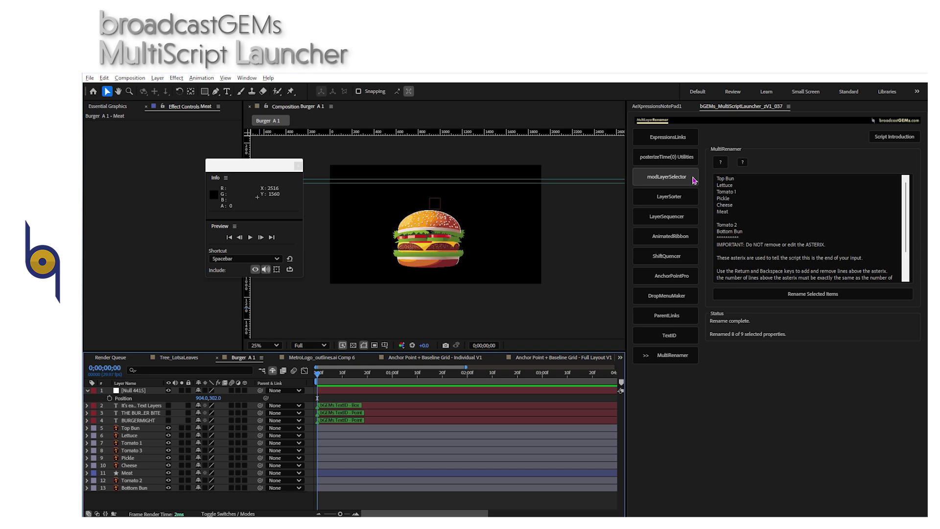
Use modLayerSelector to select all layers whose name contains Tomato, and clear the selection
left_click(662, 180)
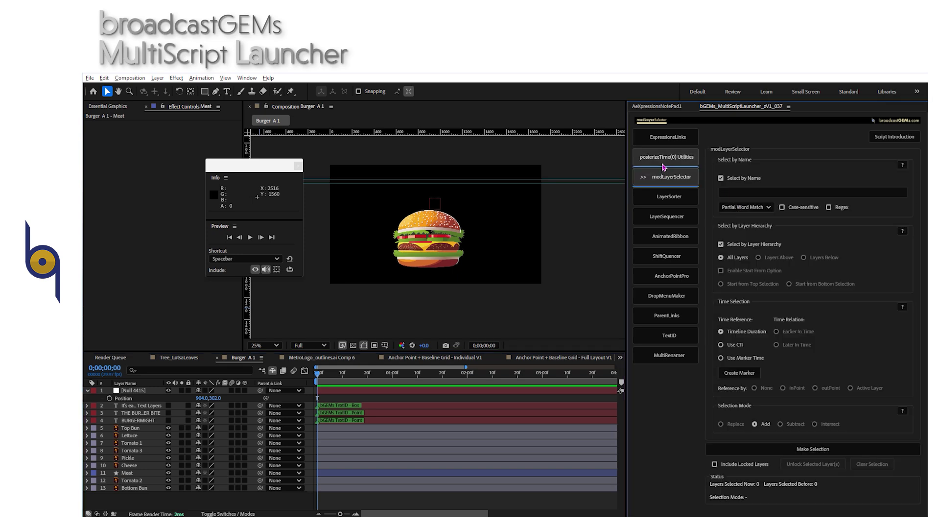
left_click(735, 192)
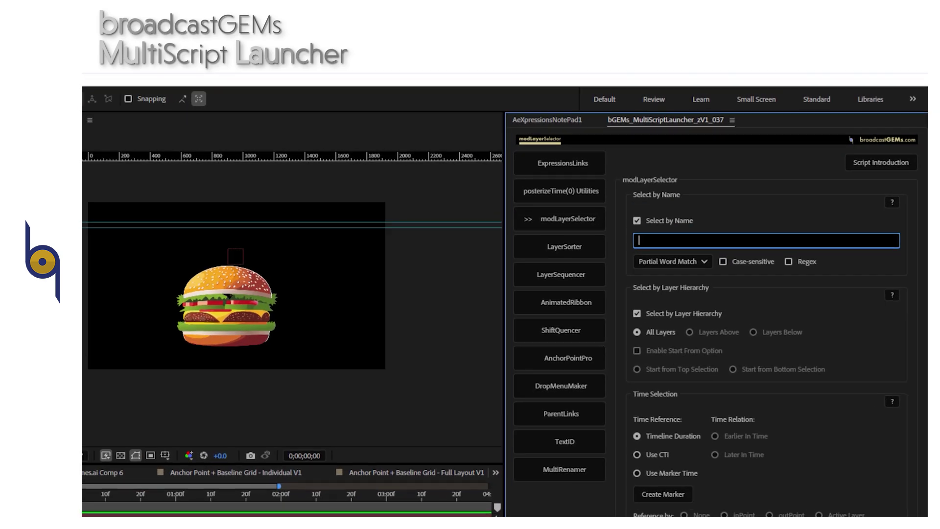
type("Tomatoe")
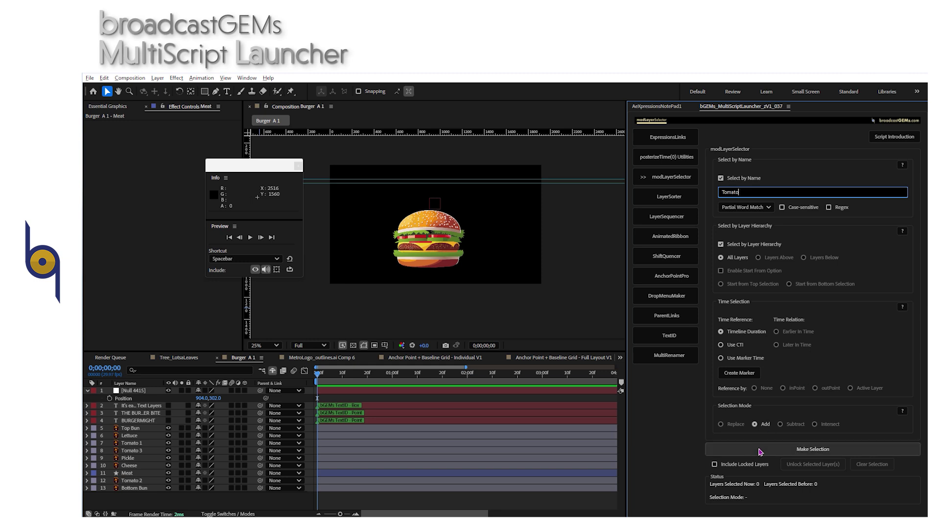
left_click(767, 453)
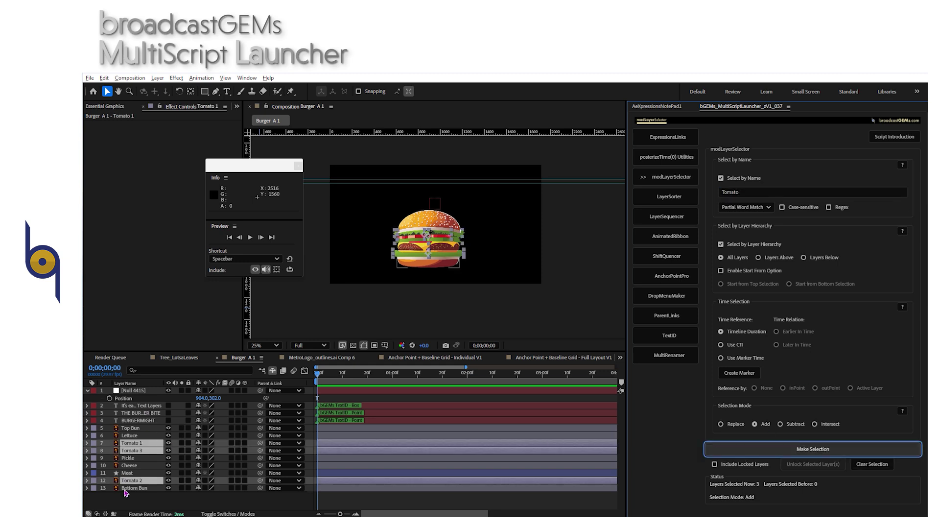
left_click(155, 500)
Select the Cheese layer and add the Tomato layers above it with the Layers Above hierarchy option
left_click(142, 466)
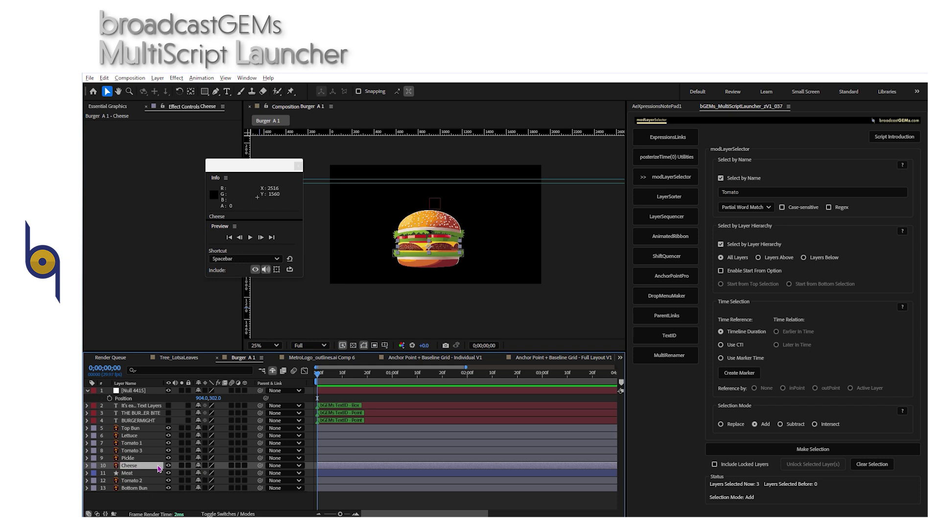
left_click(767, 261)
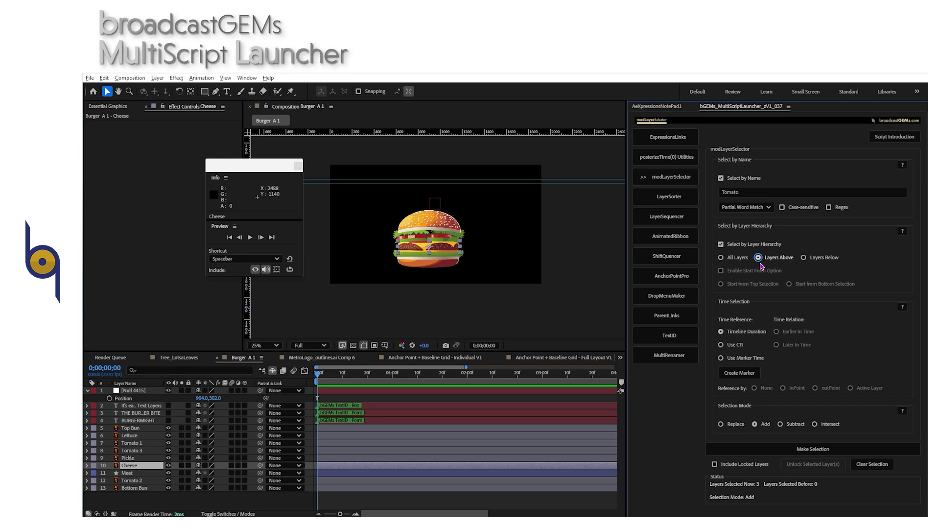
left_click(781, 450)
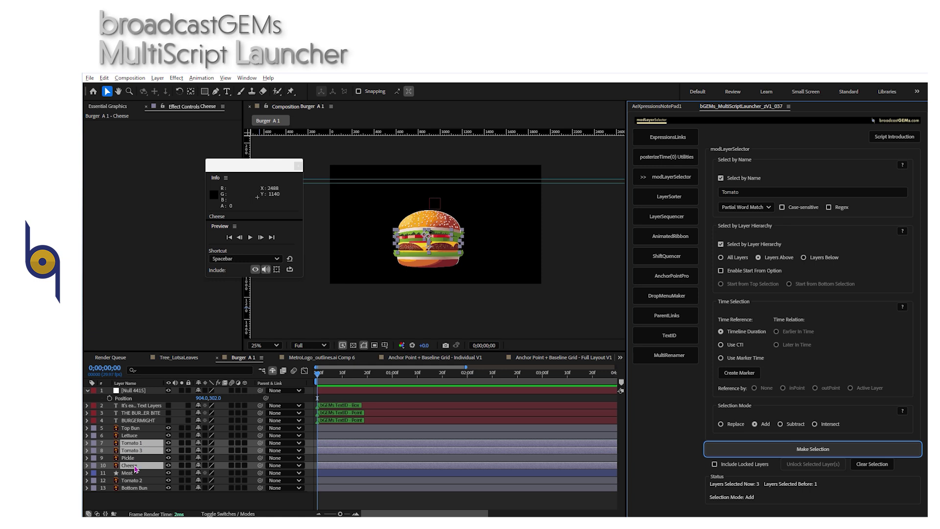
Undo the added selection, reselect the Tomato layers above Cheese using the Replace mode, and deselect everything
key("ctrl+z")
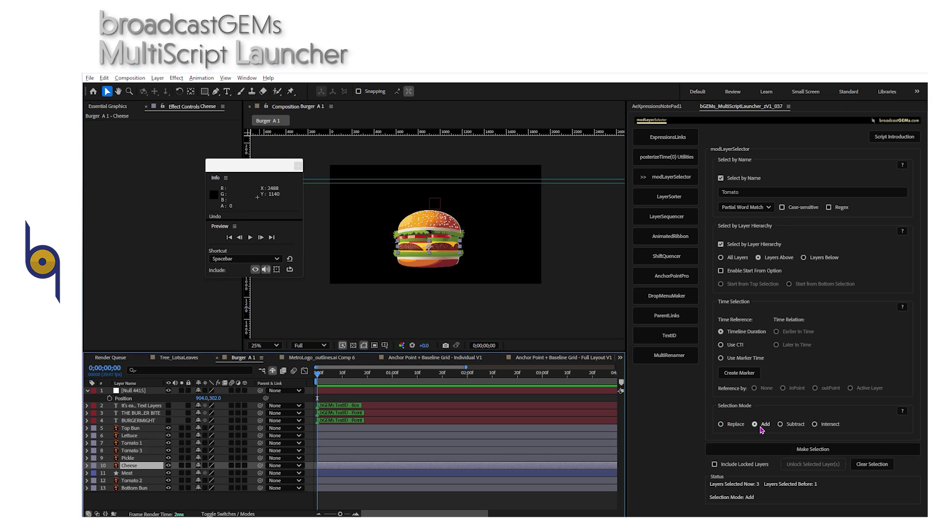
left_click(736, 425)
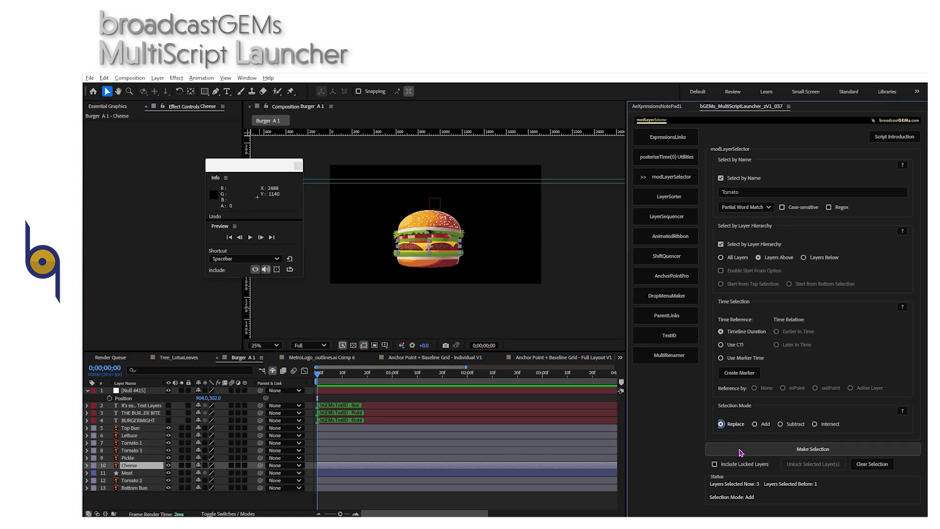
left_click(742, 449)
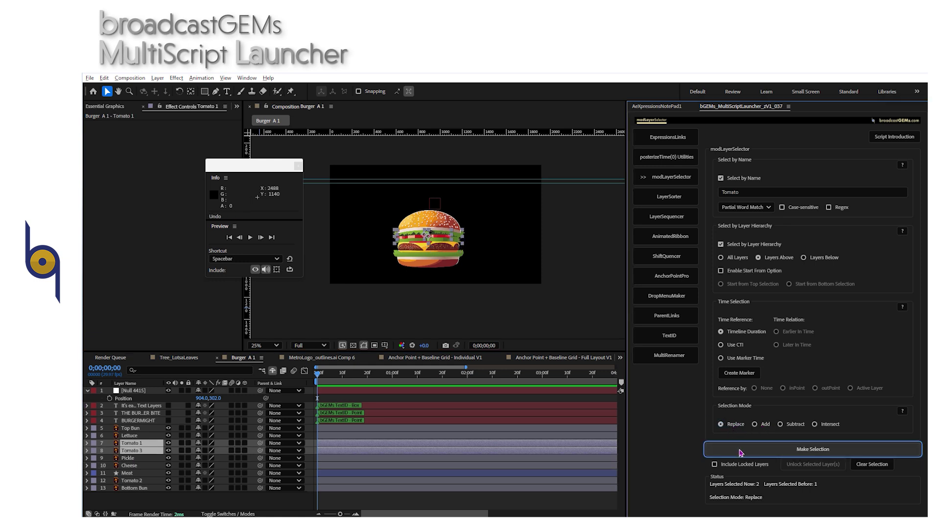
left_click(283, 501)
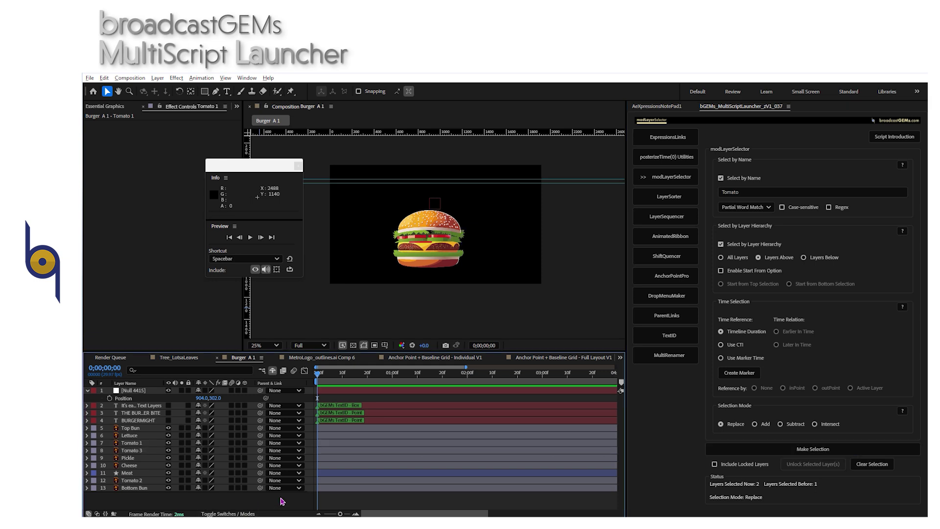
View the LayerSequencer options and open the ShiftQuencer script
left_click(684, 217)
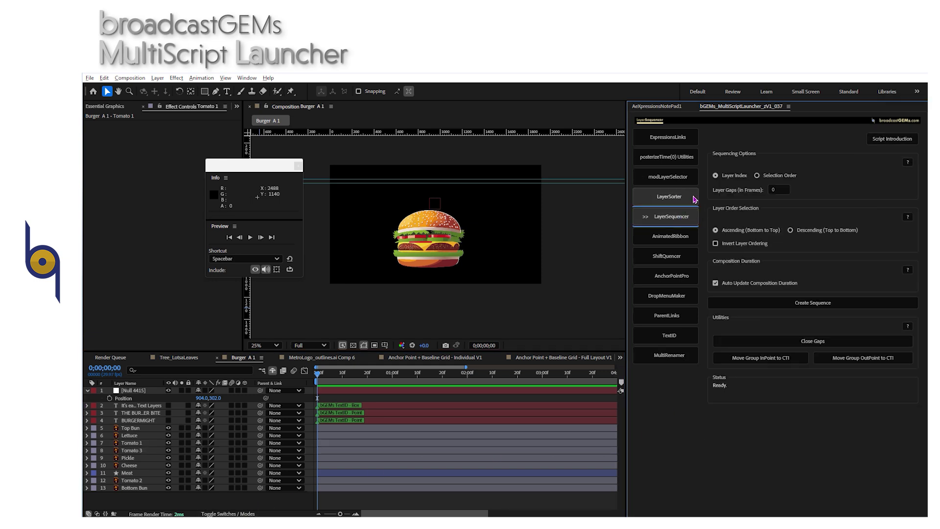
left_click(667, 257)
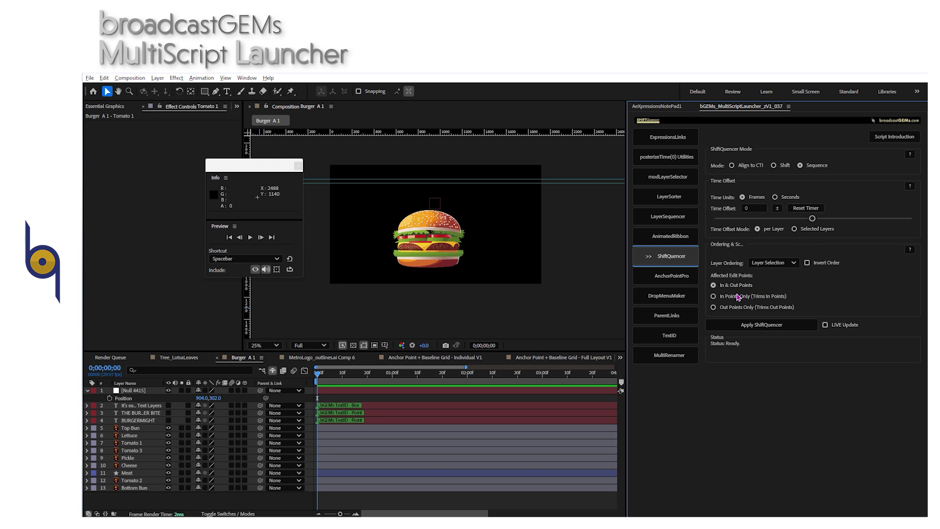
Open ParentLinks, create upward parent links across the layers from Top Bun to Bottom Bun, and undo them
left_click(667, 315)
left_click_drag(152, 495, 142, 430)
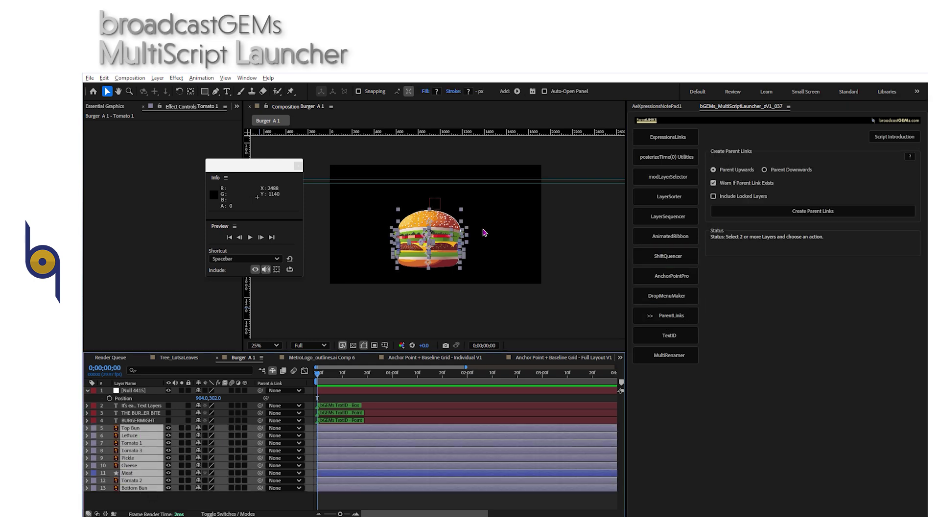
left_click(768, 215)
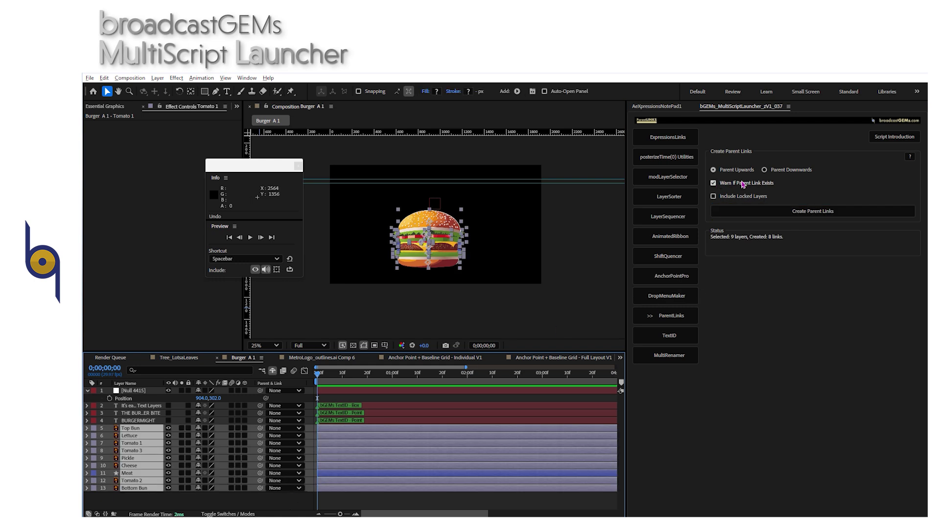
left_click(234, 496)
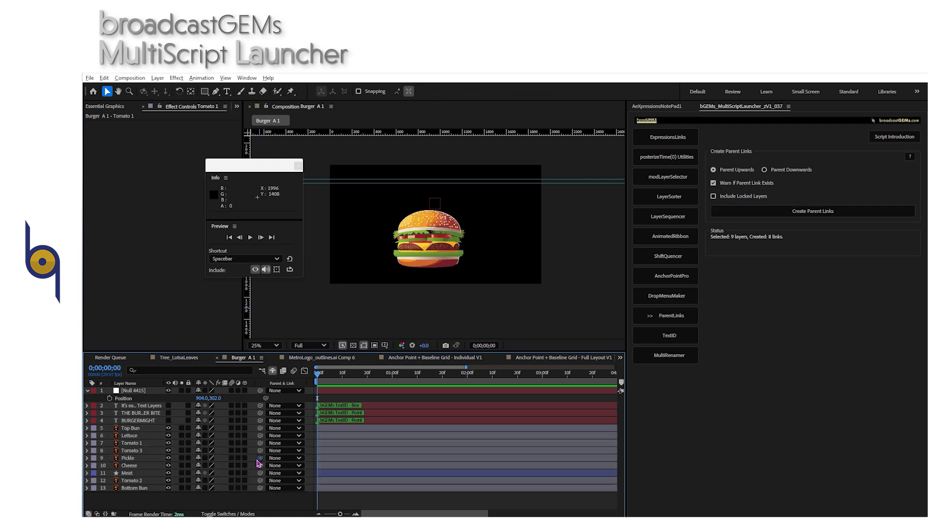
Parent Pickle to Meat and try to create upward parent links on all the burger layers with the existing-link warning enabled
left_click_drag(260, 458, 169, 424)
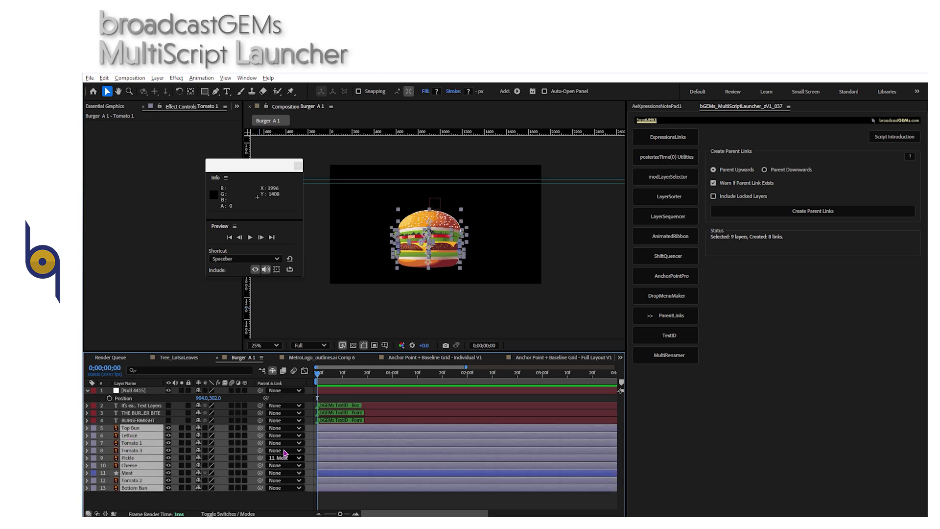
left_click(746, 211)
left_click(562, 327)
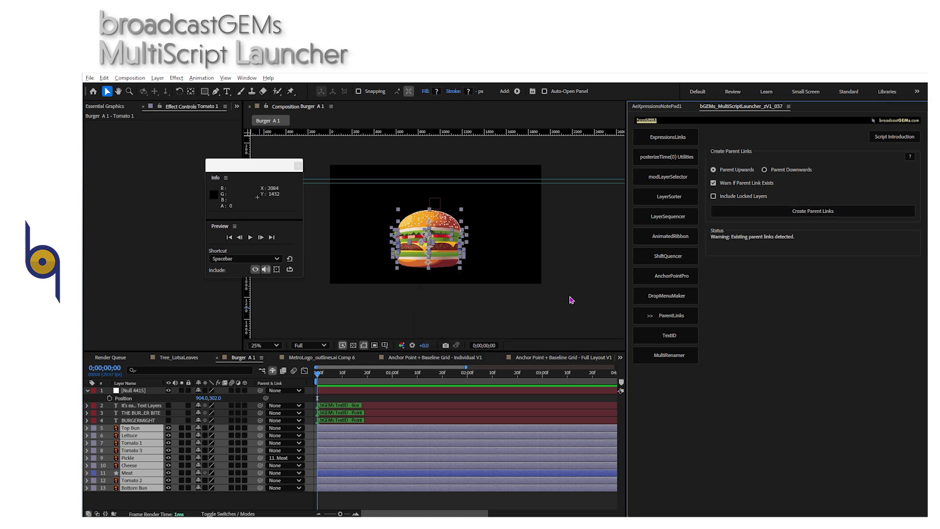
Turn off Warn If Parent Link Exists, create upward parent links on the burger layers, and undo those links
left_click(740, 184)
left_click(776, 215)
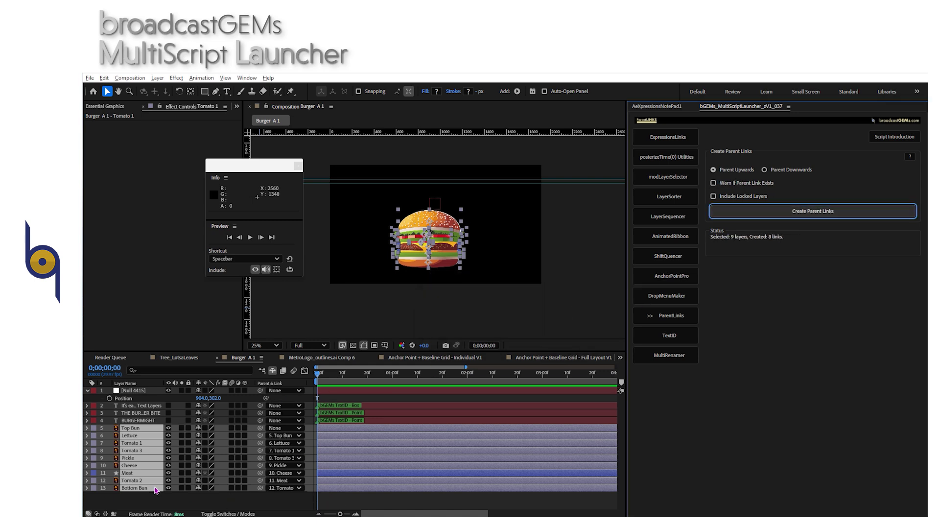
key("ctrl+z")
left_click(195, 505)
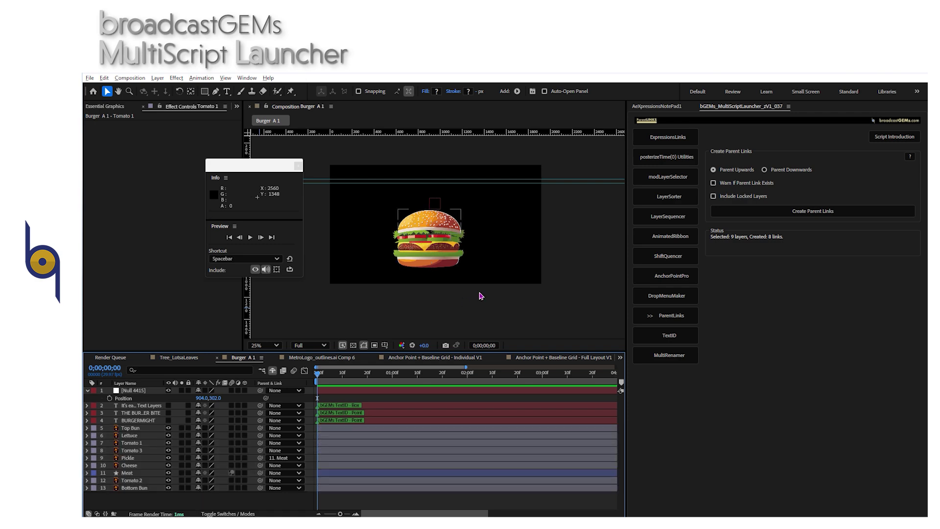
Open DropMenuMaker, select the Top Bun layer, and add ASDASDASD to the drop menu items after Red, Green, Blue
left_click(692, 297)
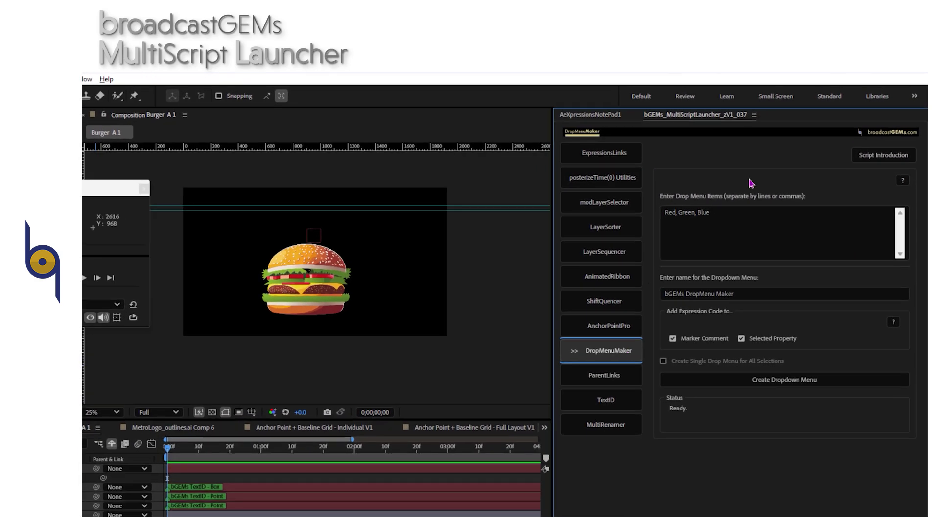
left_click(423, 514)
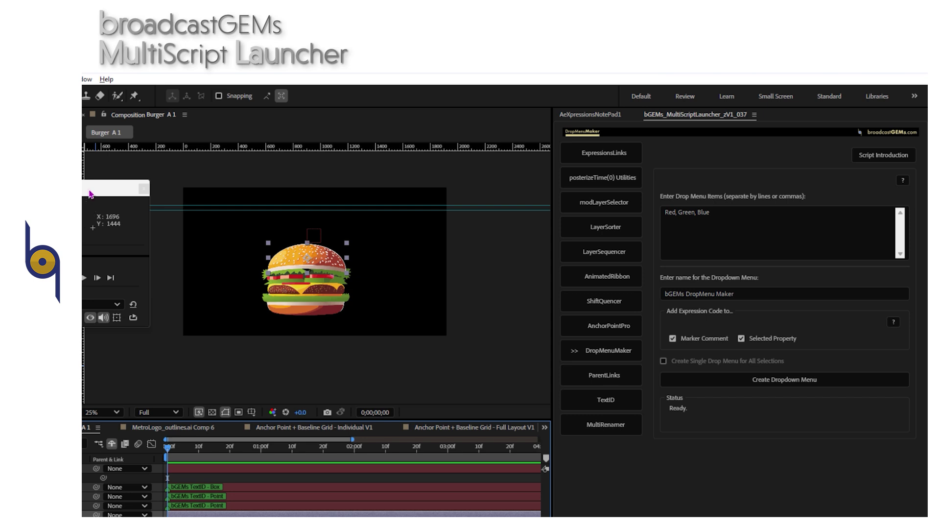
left_click_drag(91, 194, 154, 235)
left_click(720, 212)
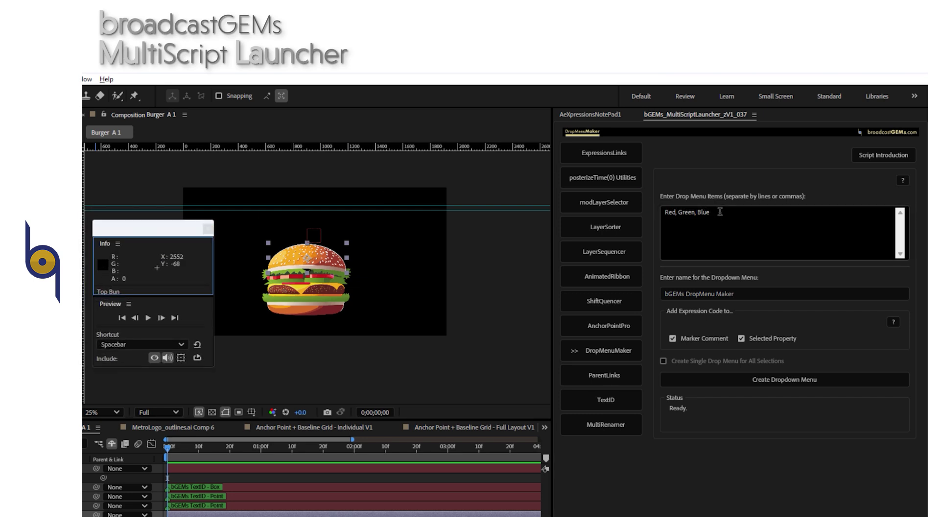
left_click(720, 212)
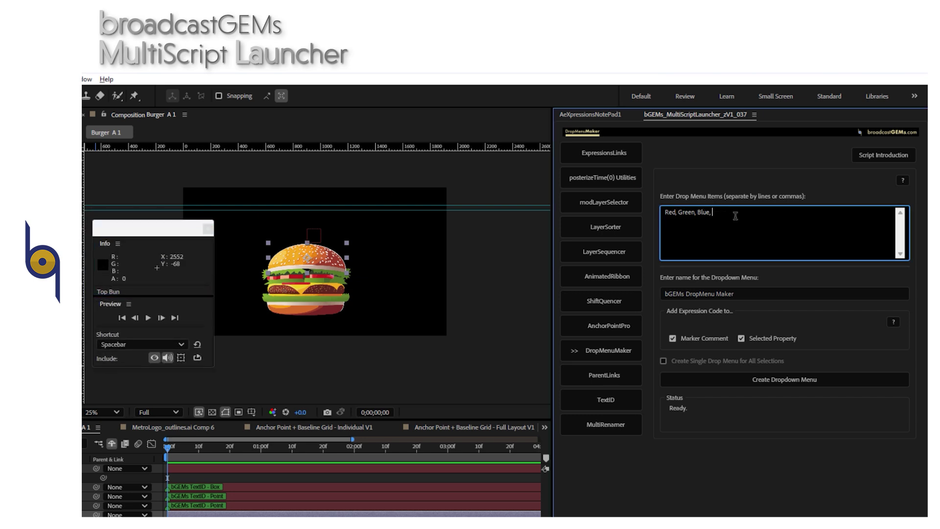
type(", ASDASDASD")
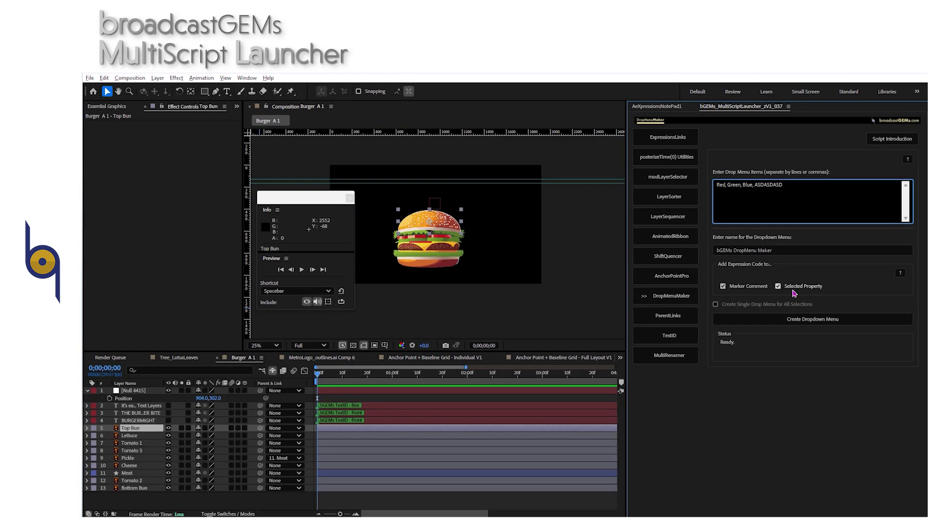
Reveal the Top Bun layer's Position and create the dropdown menu with only the layer selected
left_click(141, 432)
key("p")
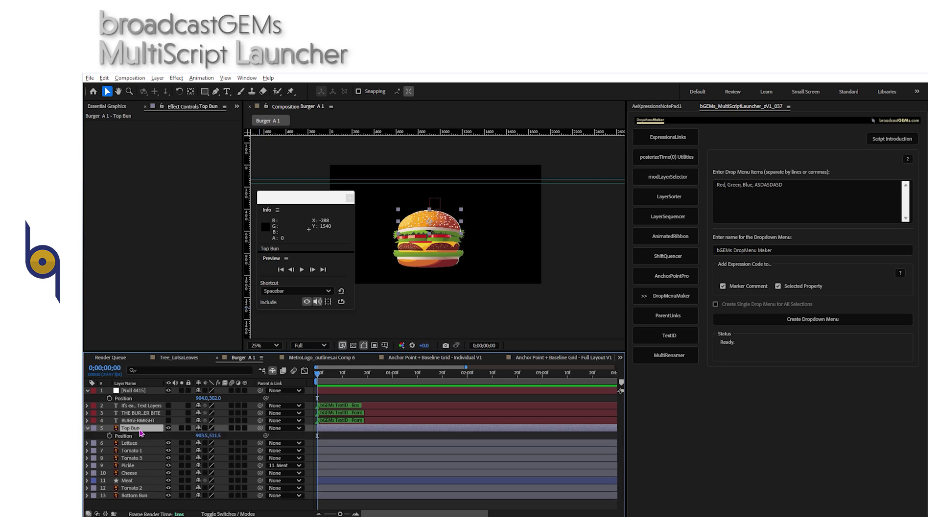
left_click(125, 436)
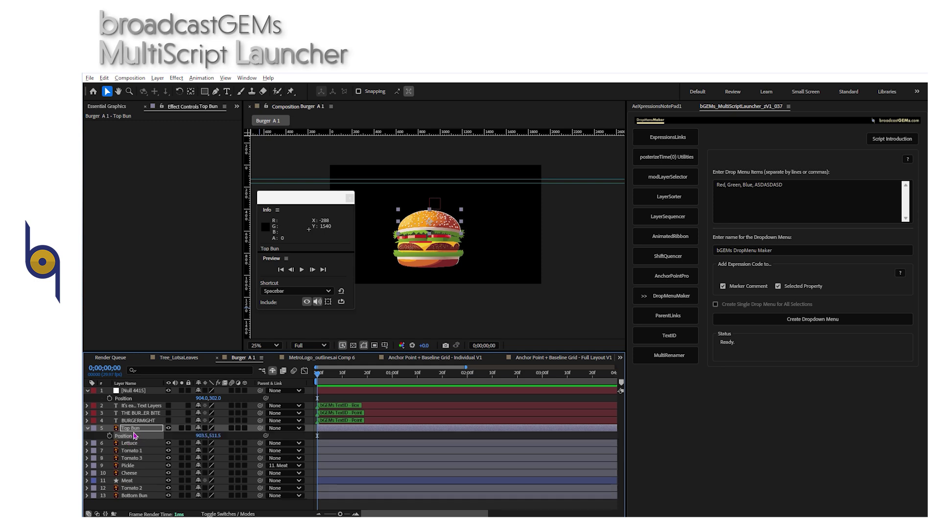
left_click(137, 430)
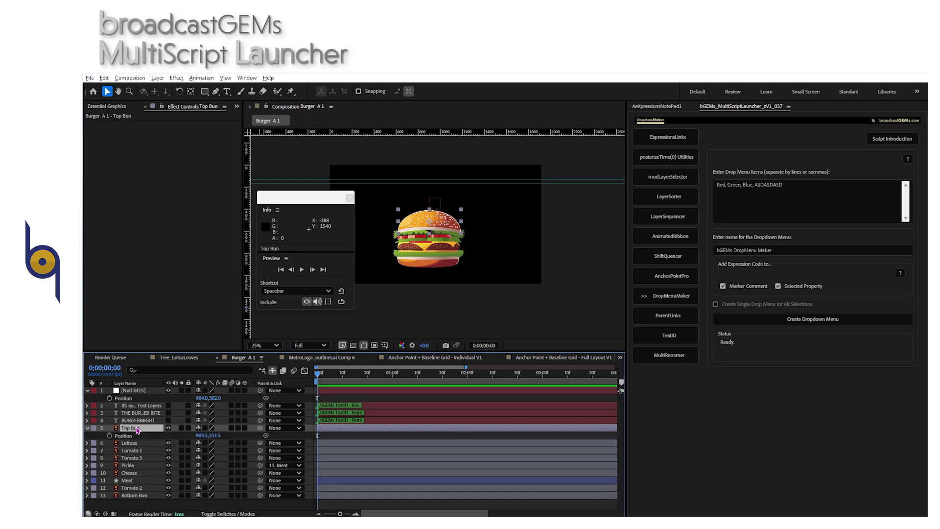
left_click(780, 320)
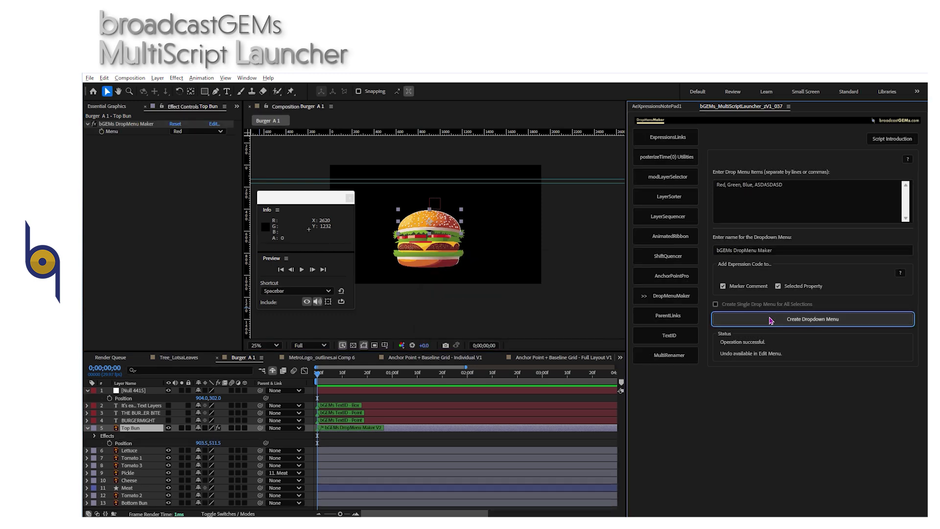
Check the item list of the dropdown effect and read the expression code in the Top Bun layer's marker comment
left_click(207, 132)
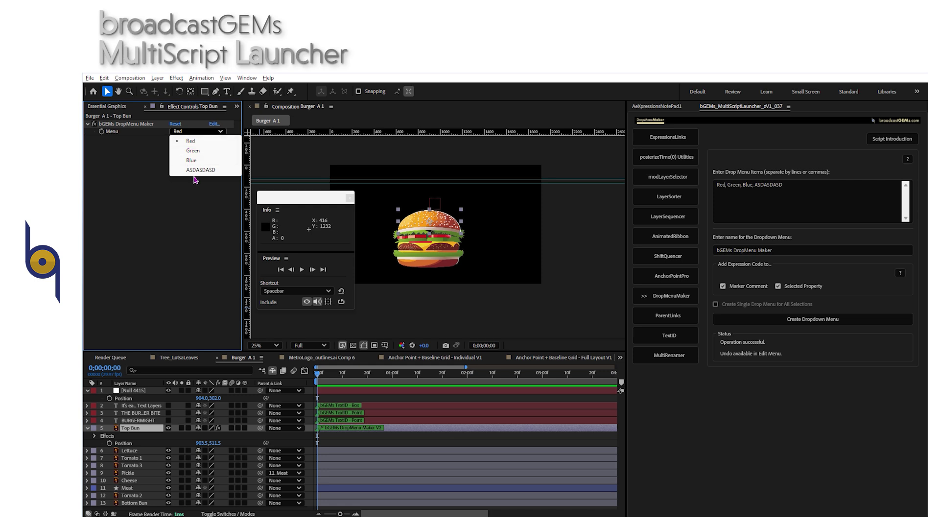
left_click(240, 444)
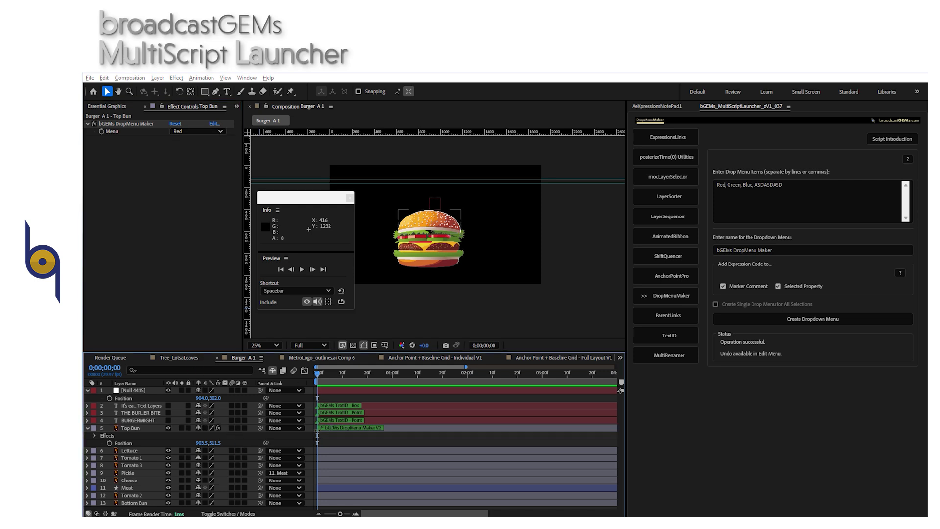
double_click(317, 430)
left_click(503, 285)
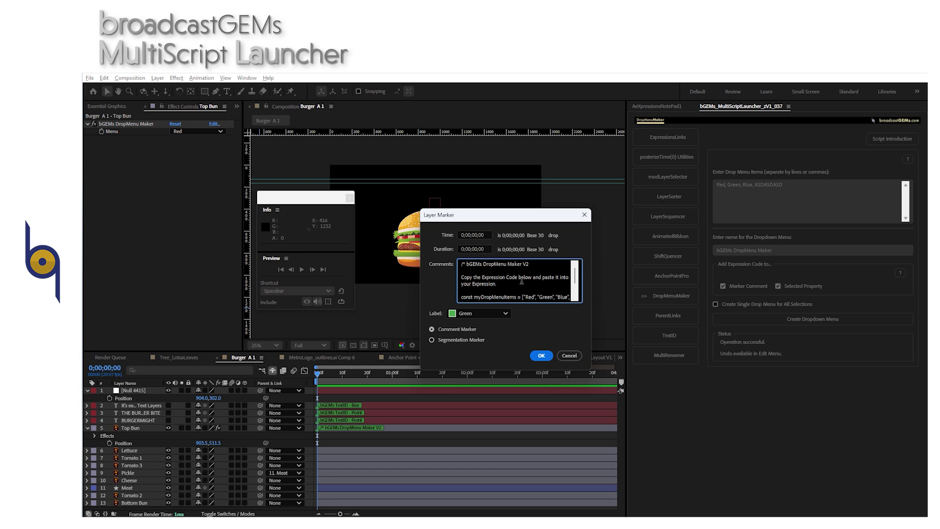
scroll(523, 281, "down", 2)
scroll(511, 292, "up", 2)
left_click(542, 356)
Undo the dropdown effect on Top Bun and create the dropdown menu again with its Position property selected
left_click(136, 430)
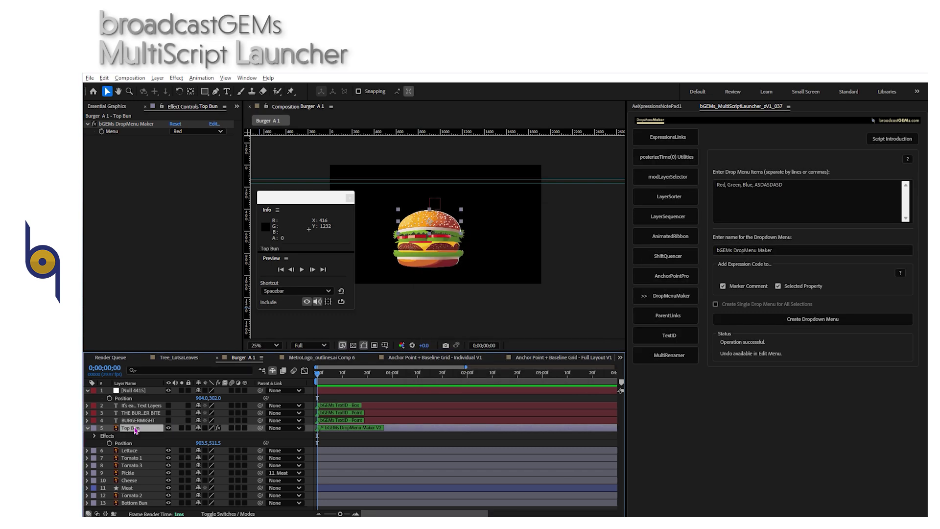
key("ctrl+z")
left_click(131, 436)
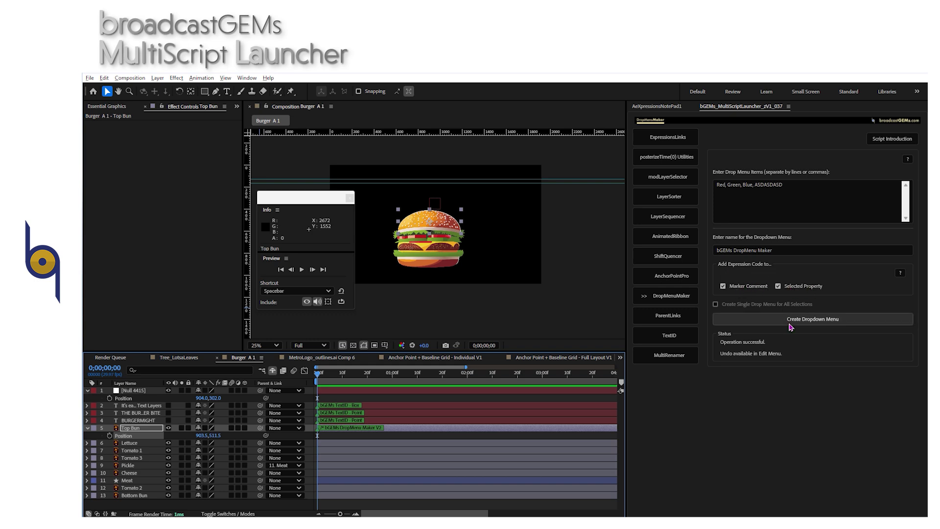
left_click(132, 429)
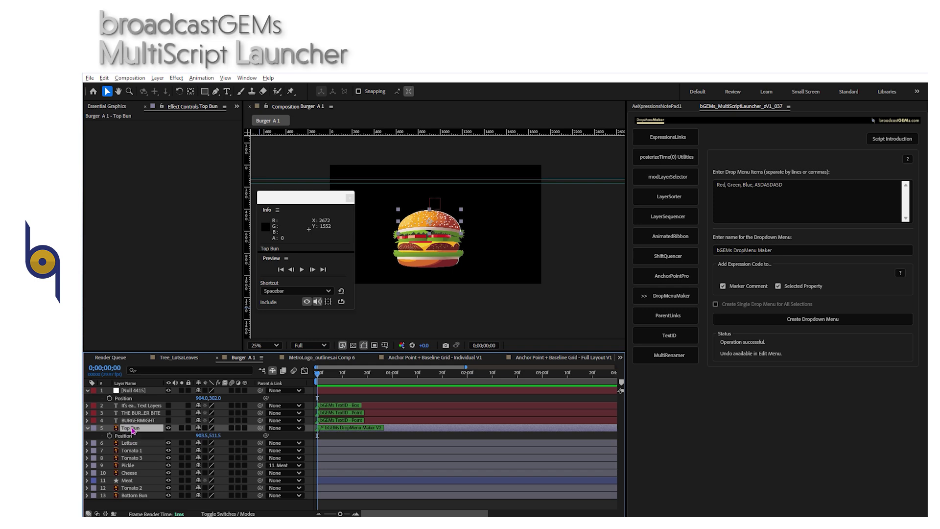
left_click(126, 436)
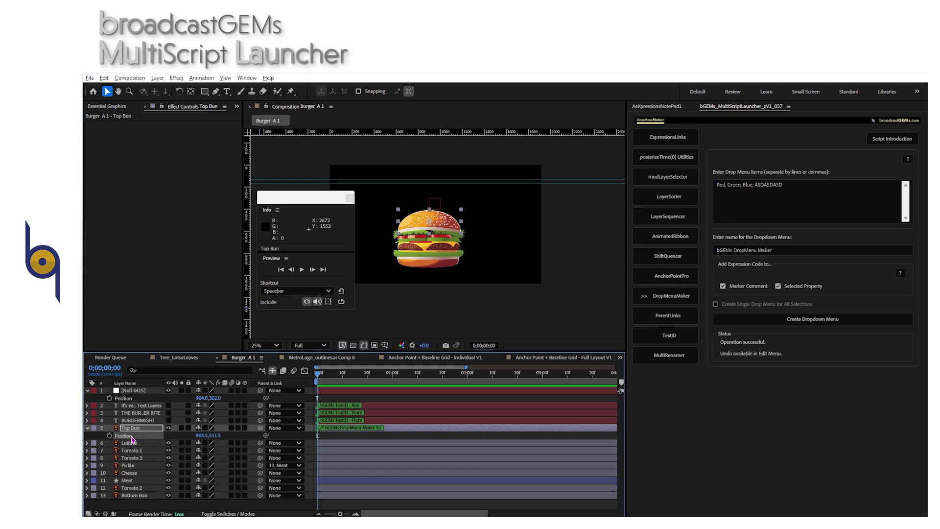
left_click(803, 319)
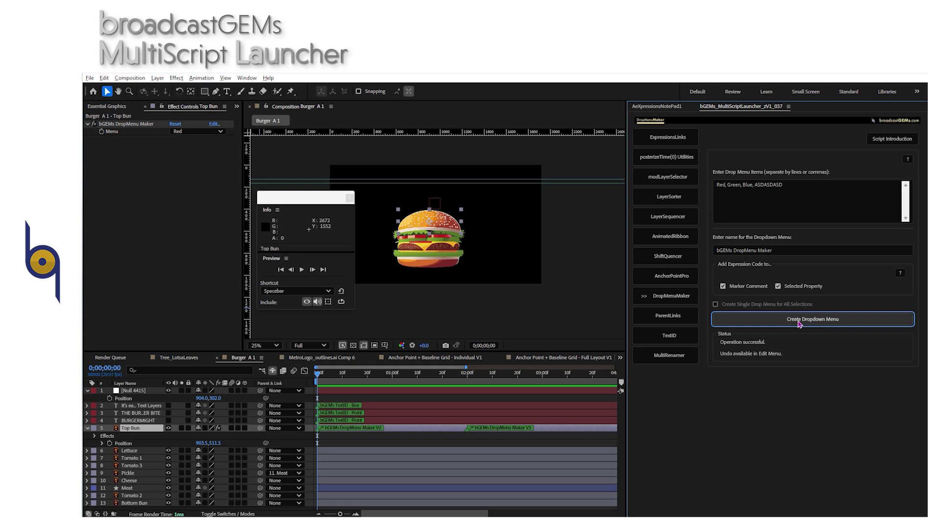
Reveal the Top Bun's Position expression in a maximized timeline and move the floating Info window off the code
left_click(102, 443)
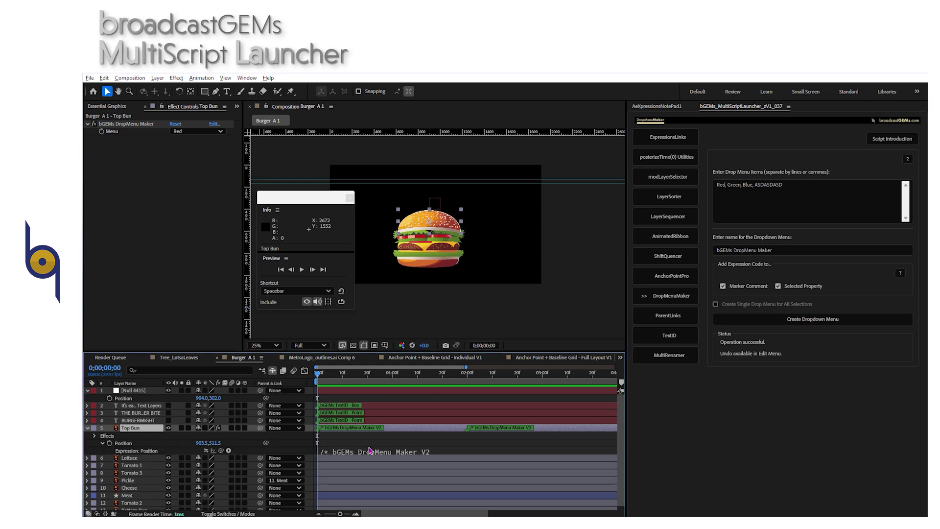
left_click(371, 453)
key("grave")
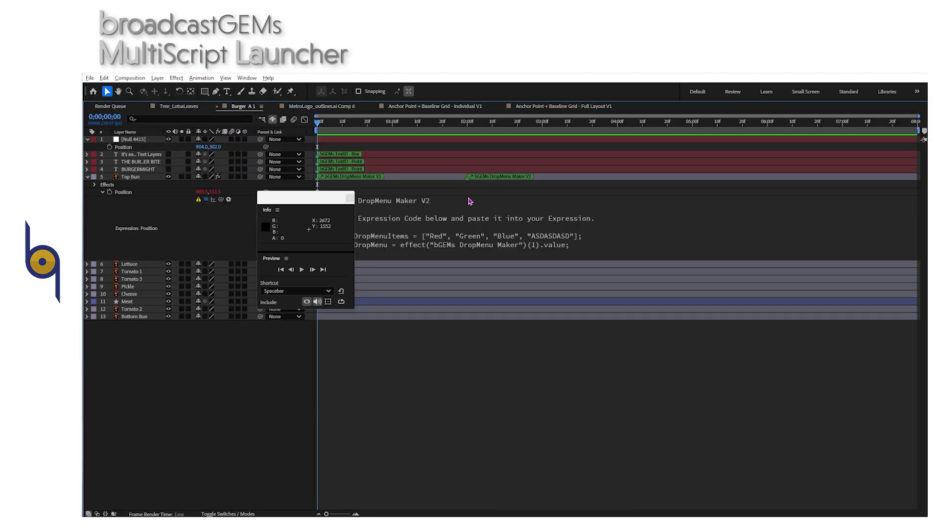
left_click_drag(316, 202, 226, 350)
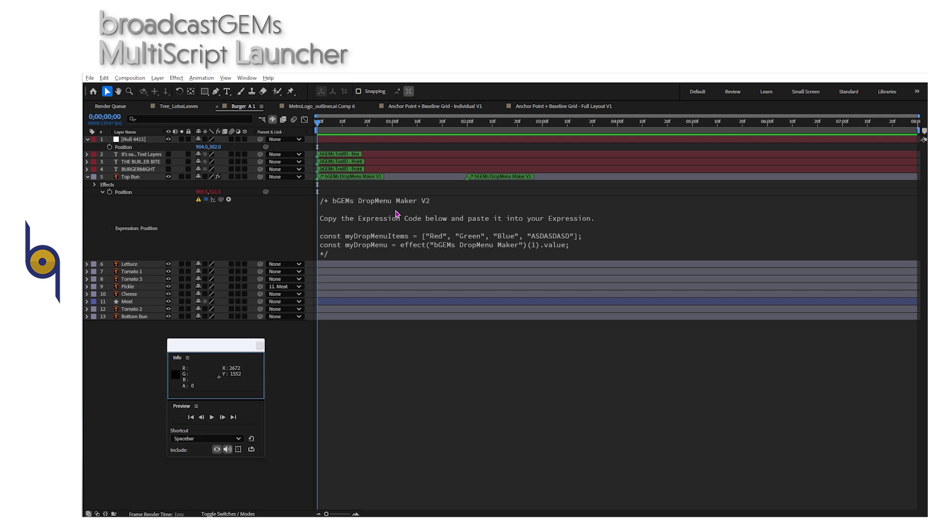
Add the line [50,50] to the end of the Top Bun's Position expression
left_click(439, 234)
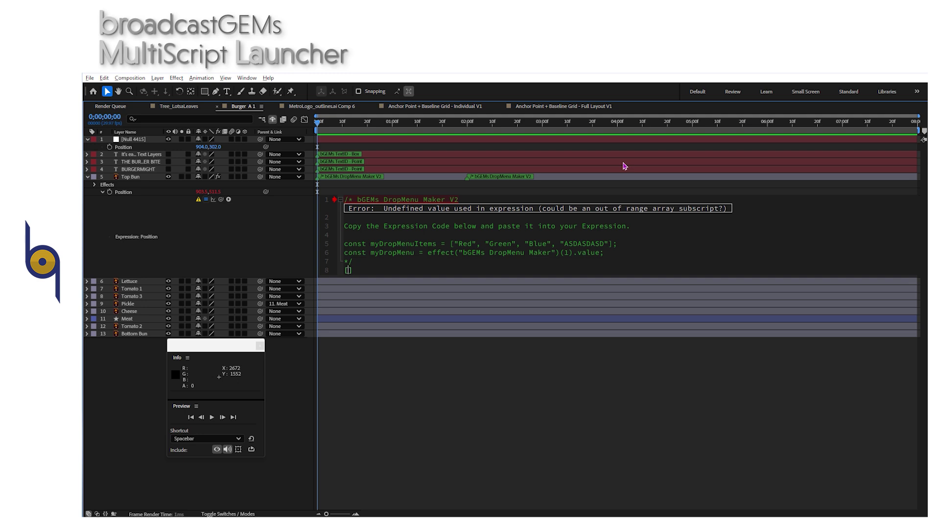
type(",50")
left_click(283, 226)
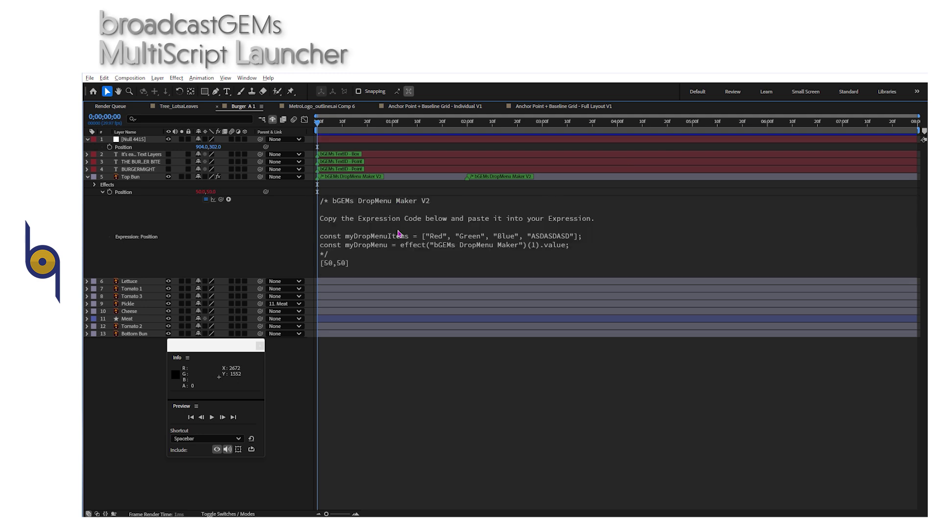
Examine the myDropMenuItems and myDropMenu lines in the Top Bun's Position expression
left_click(417, 245)
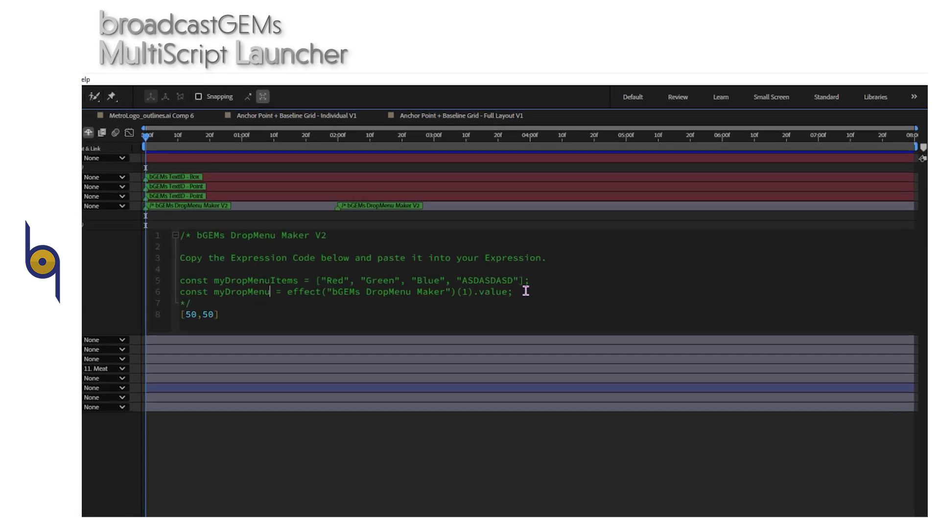
left_click_drag(550, 278, 162, 279)
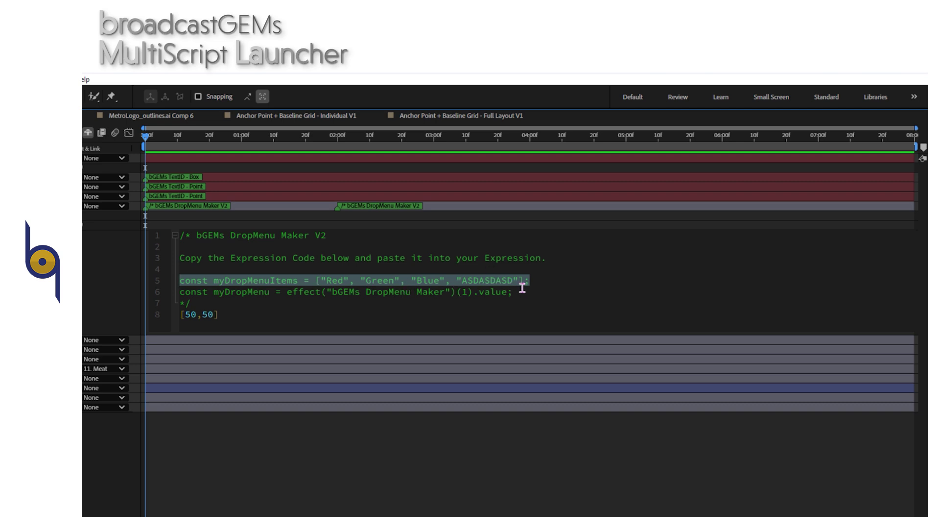
left_click_drag(523, 289, 169, 292)
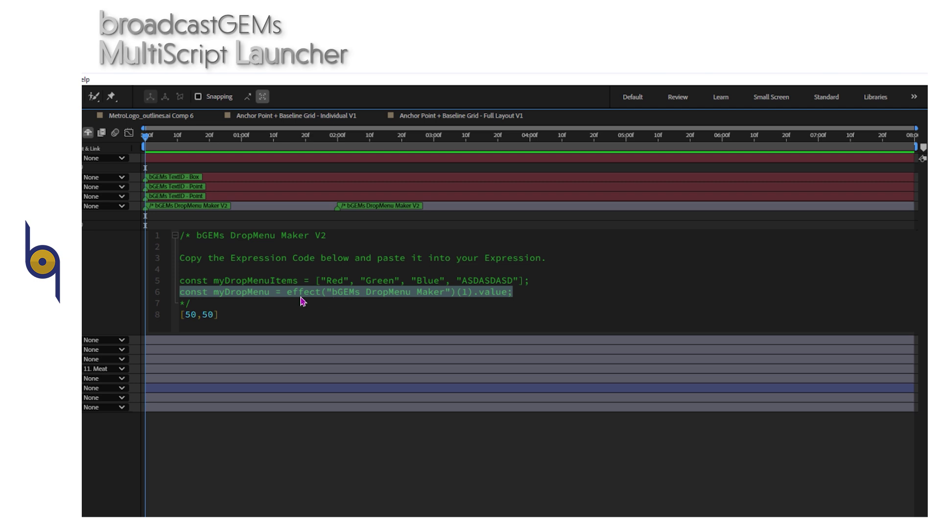
left_click(525, 291)
left_click_drag(315, 279, 287, 292)
left_click(343, 332)
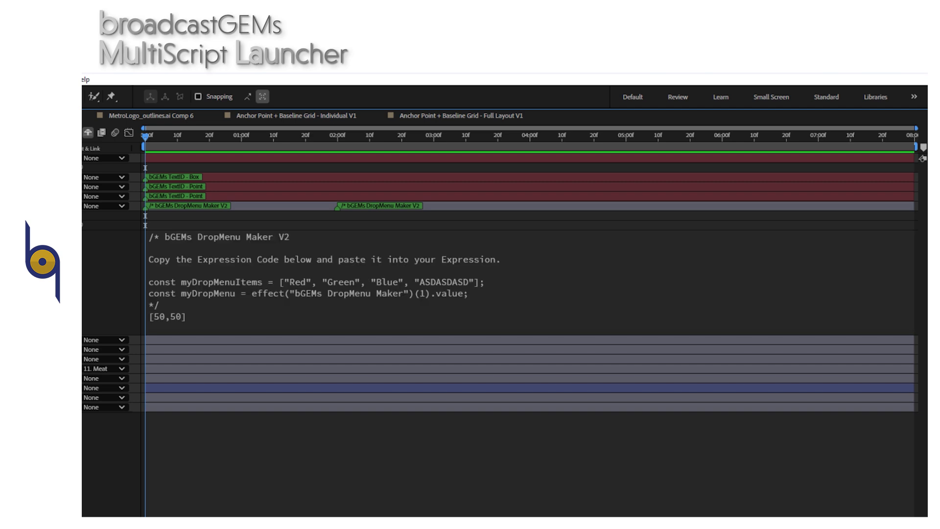
Restore the timeline to its normal size and open the AnchorPointPro script
key("ctrl+a")
key("KP_Enter")
key("grave")
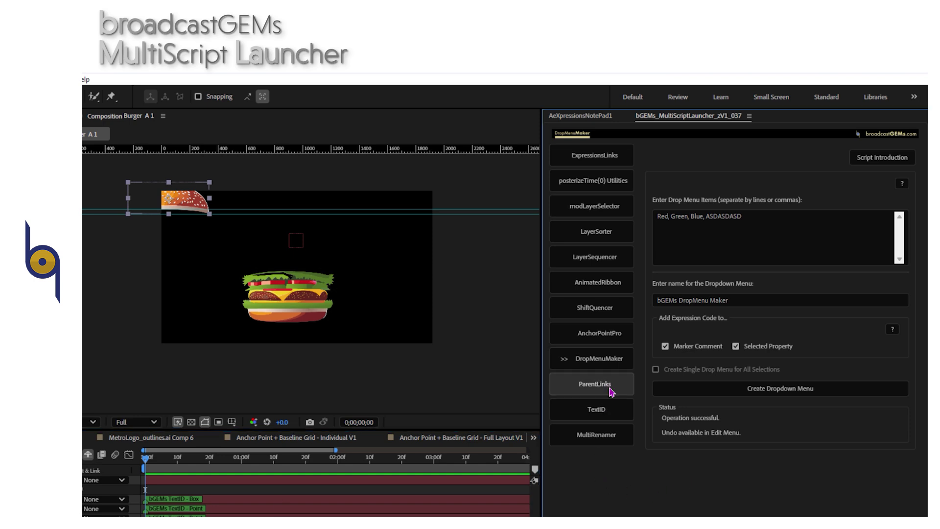
left_click(603, 337)
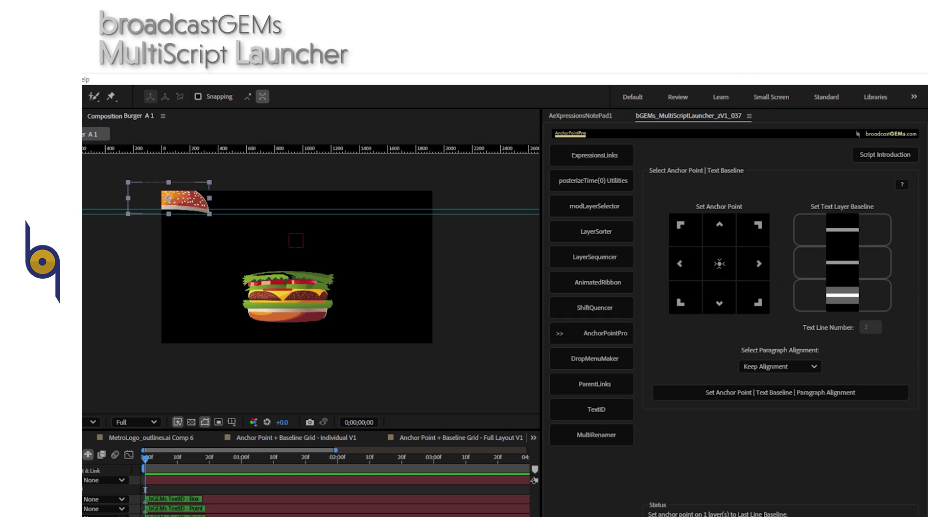
Remove the Top Bun layer's Position expression and move the bun back onto the top of the burger
left_click(182, 202)
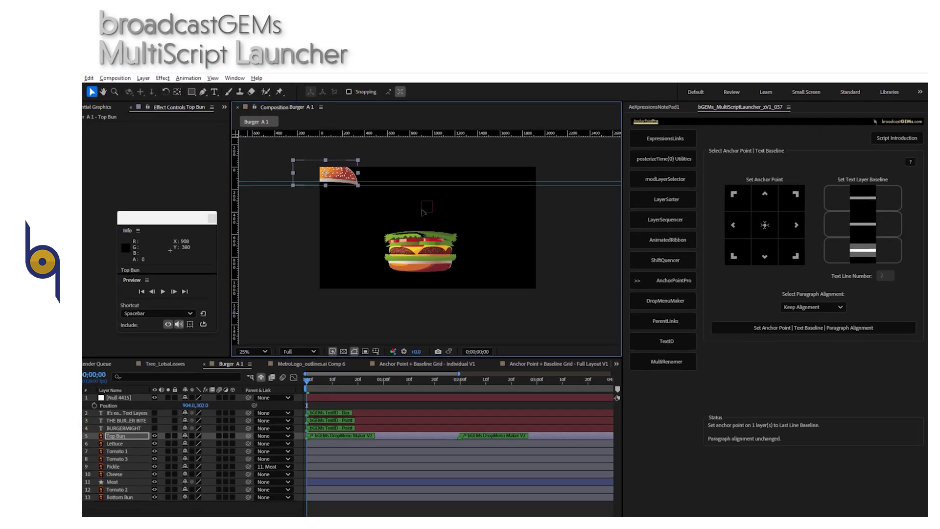
key("p")
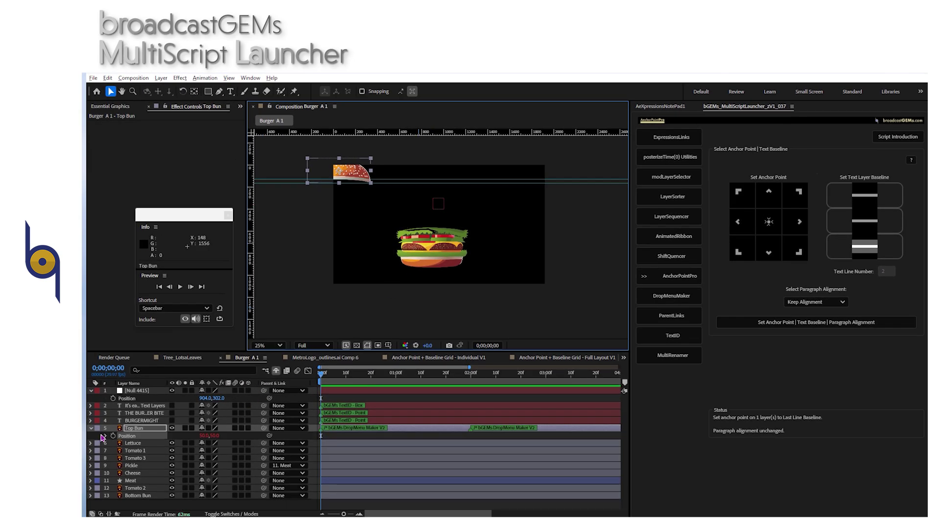
left_click(104, 435)
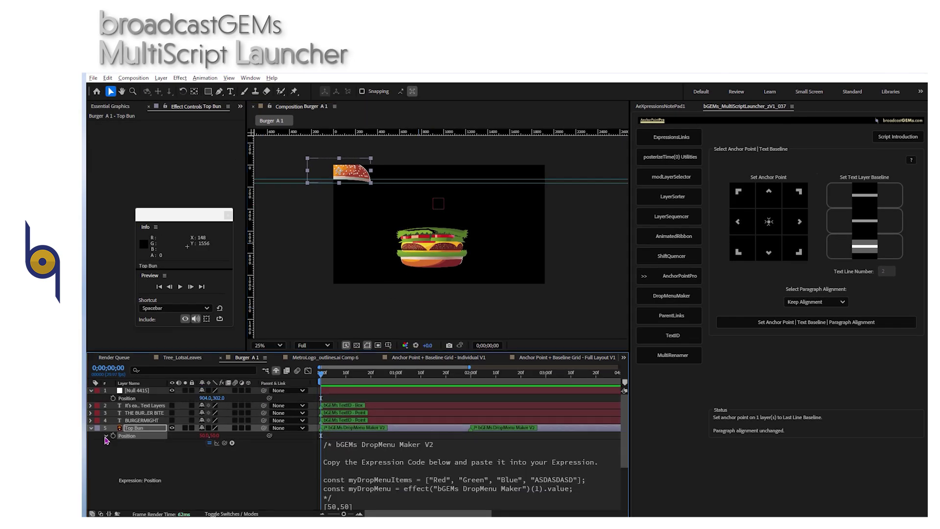
left_click_drag(353, 171, 427, 218)
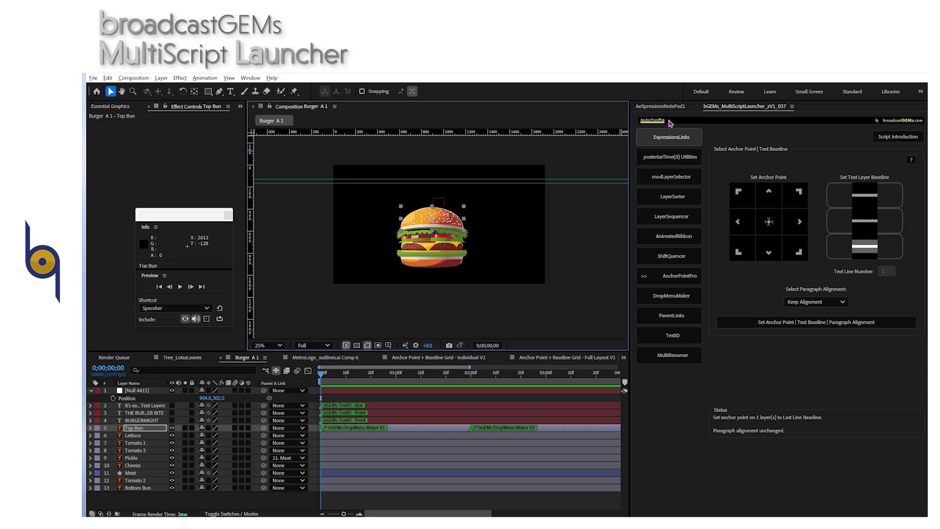
Bring up AeXpressionsNotePad, move the floating Info window, and duplicate all nine burger layers from Top Bun through Bottom Bun
left_click(664, 106)
left_click(148, 428)
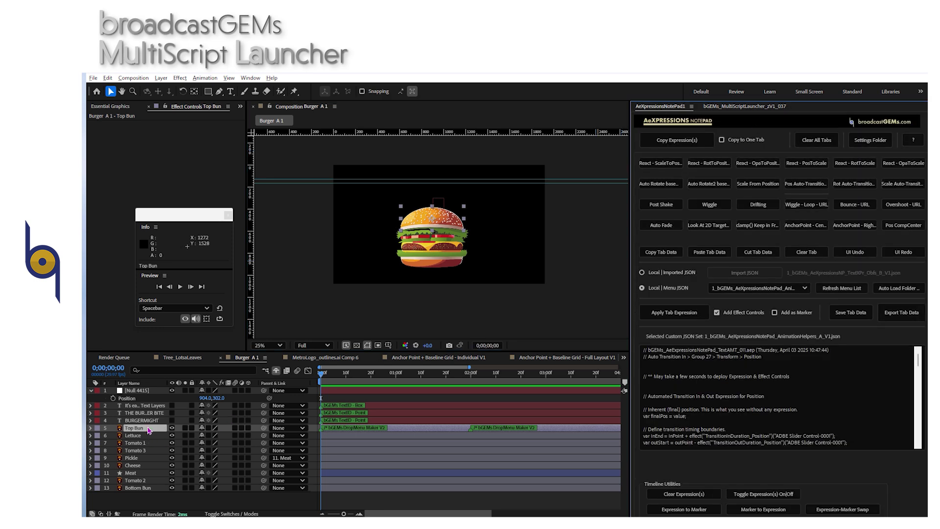
left_click_drag(194, 215, 216, 176)
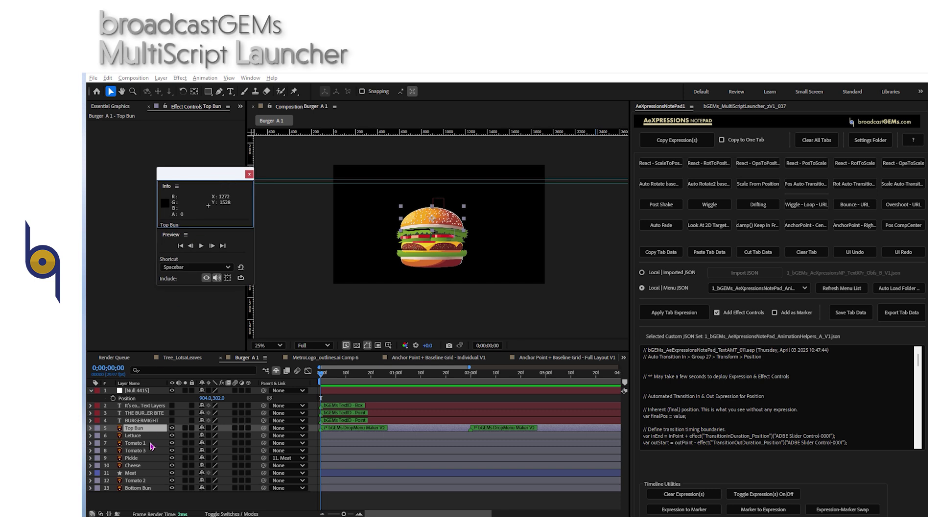
left_click(151, 488, "shift")
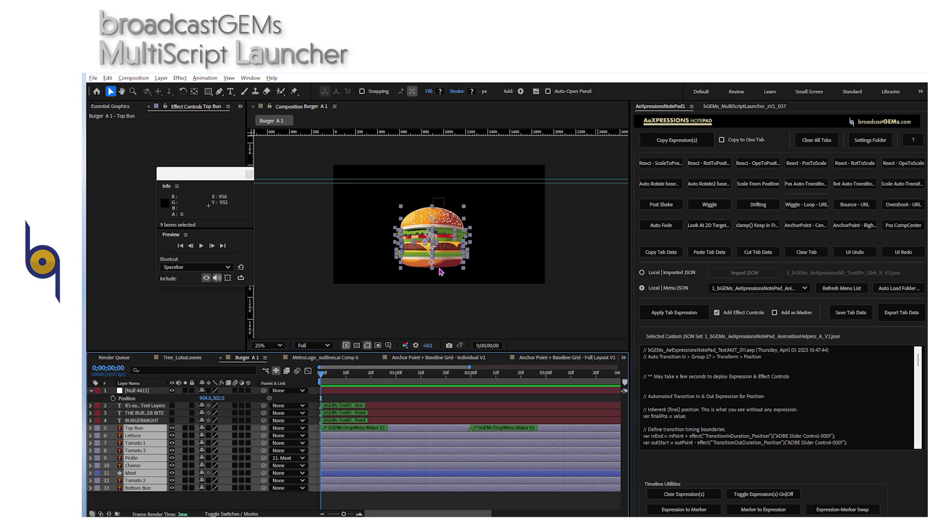
key("ctrl+d")
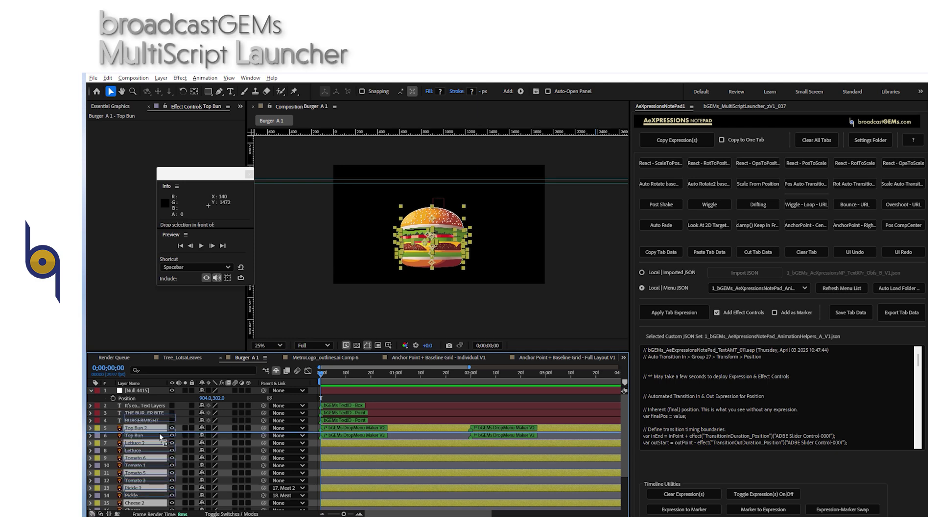
Open the AnimatedRibbon script and pre-compose the duplicated burger layers as "Burger Pre-comp 1"
left_click(752, 112)
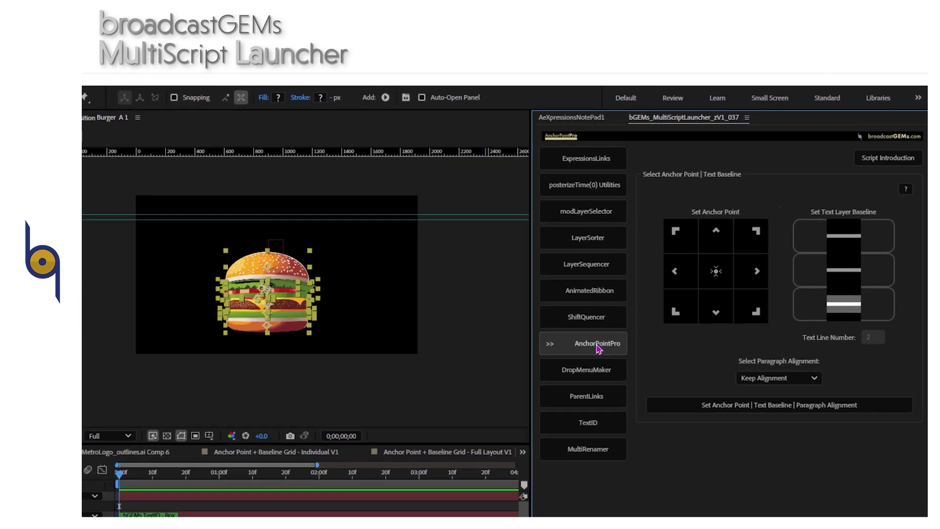
left_click(590, 303)
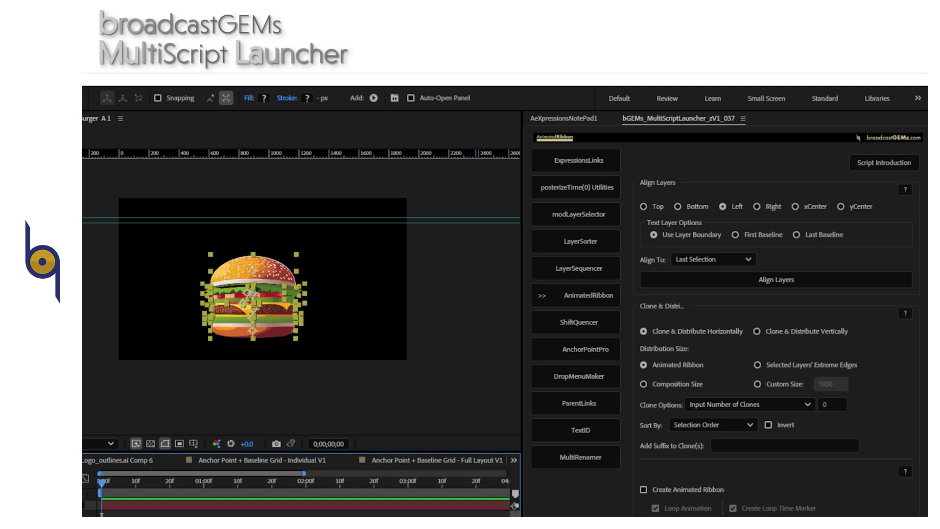
key("ctrl+shift+c")
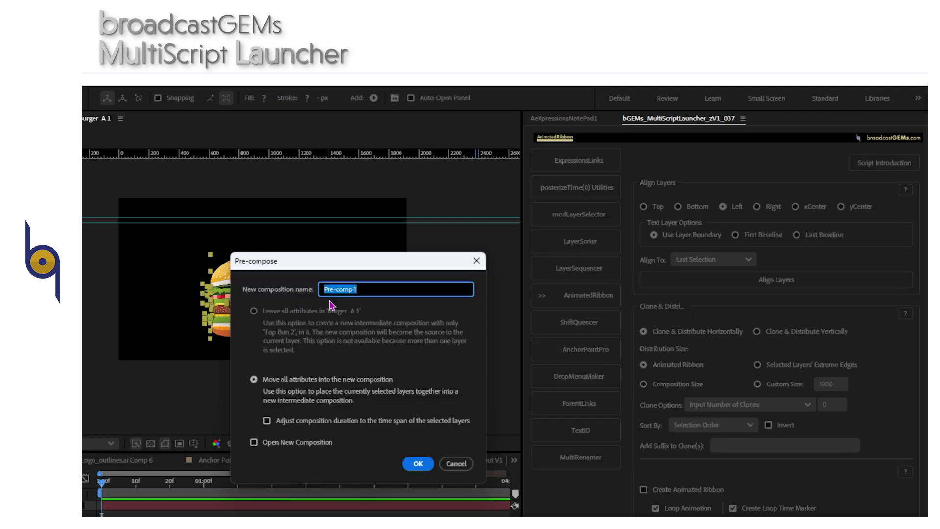
key("Home")
type("Burger")
key("Return")
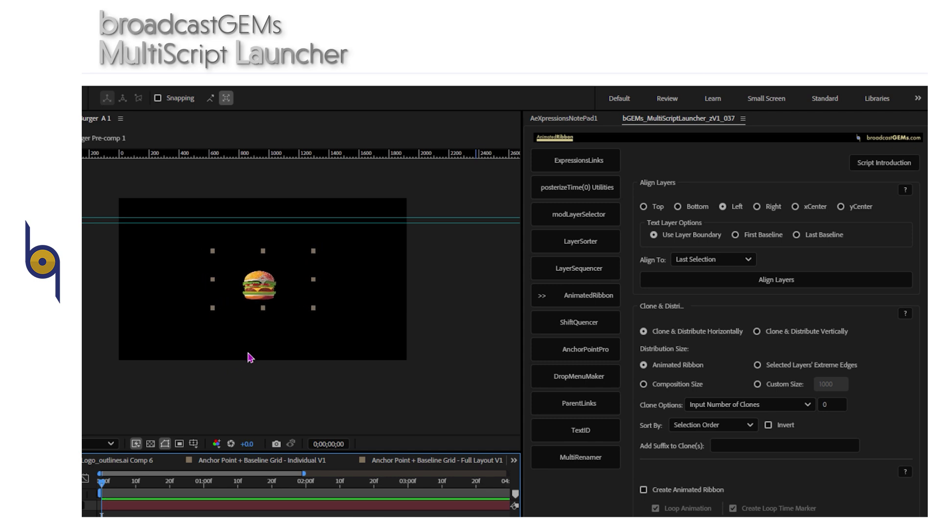
Draw a rectangular mask closely around the burger in the pre-comp layer and extend the mask's left edge slightly outward
key("z")
mouse_move(231, 261)
left_mouse_down()
mouse_move(315, 323)
mouse_move(303, 326)
left_mouse_up()
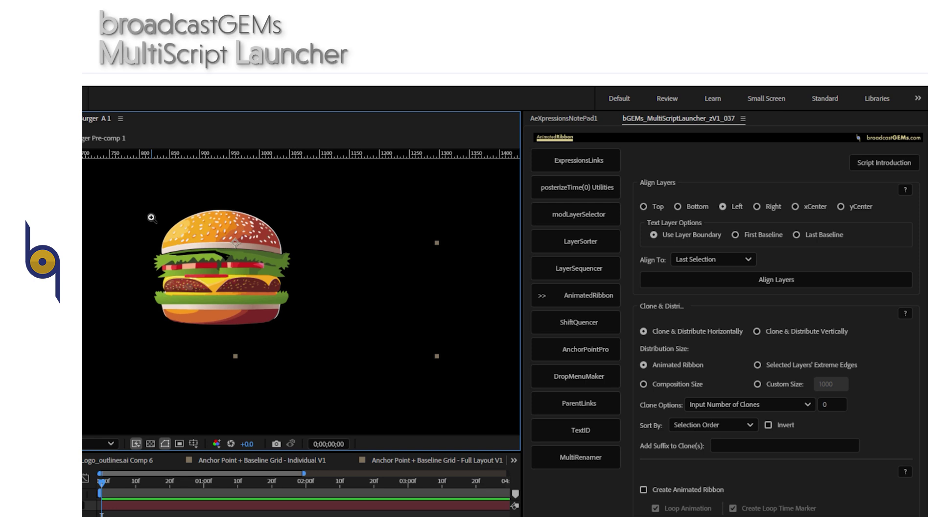
key("y")
left_click_drag(156, 208, 294, 332)
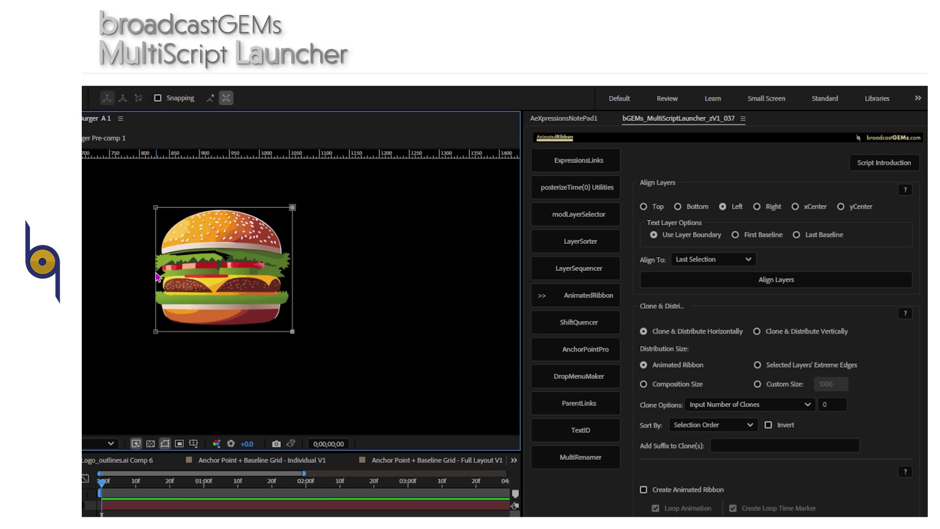
left_click_drag(157, 277, 152, 276)
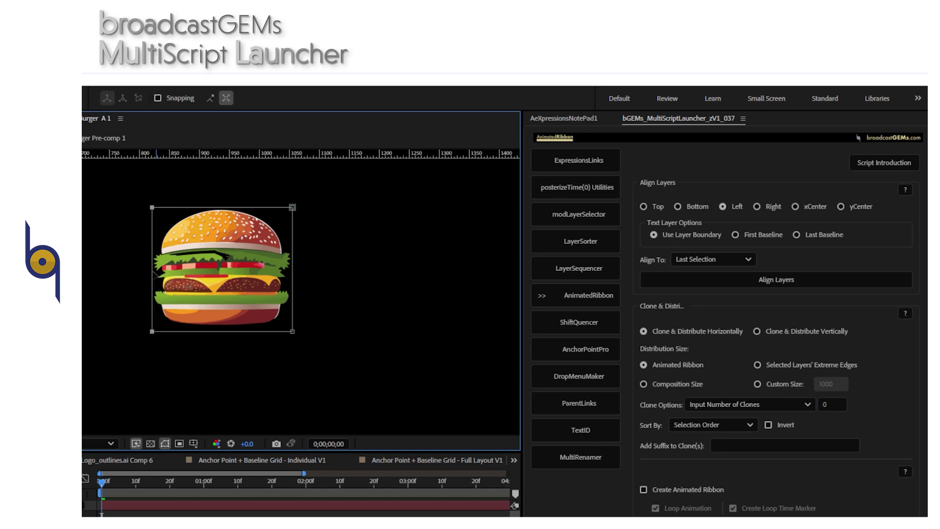
left_click_drag(225, 336, 224, 334)
scroll(224, 334, "down", 4)
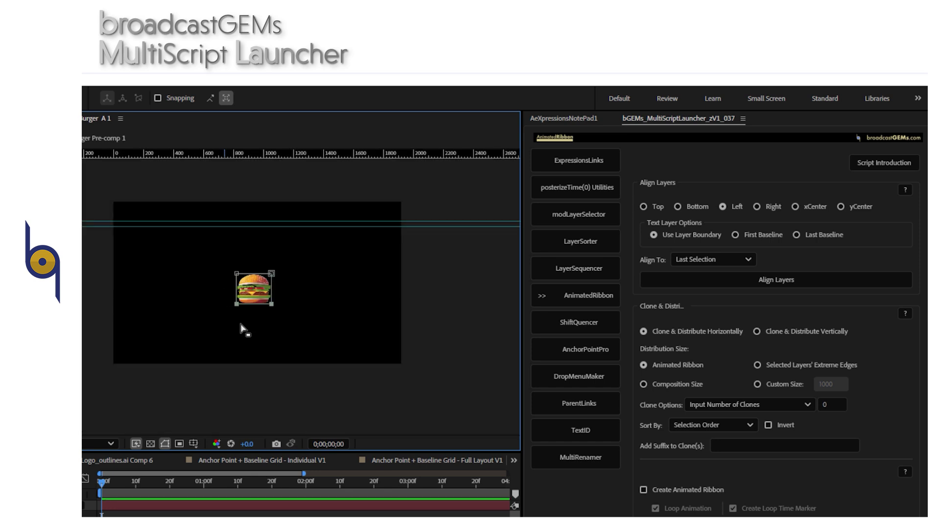
Move the masked burger to the lower part of the composition and duplicate it into two side-by-side burgers
left_click_drag(251, 295, 327, 338)
key("ctrl+d")
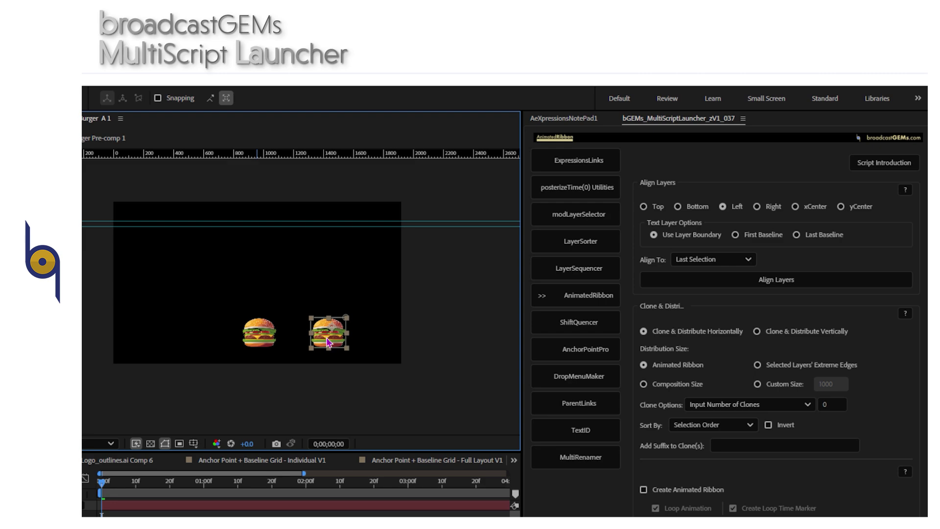
left_click(168, 348)
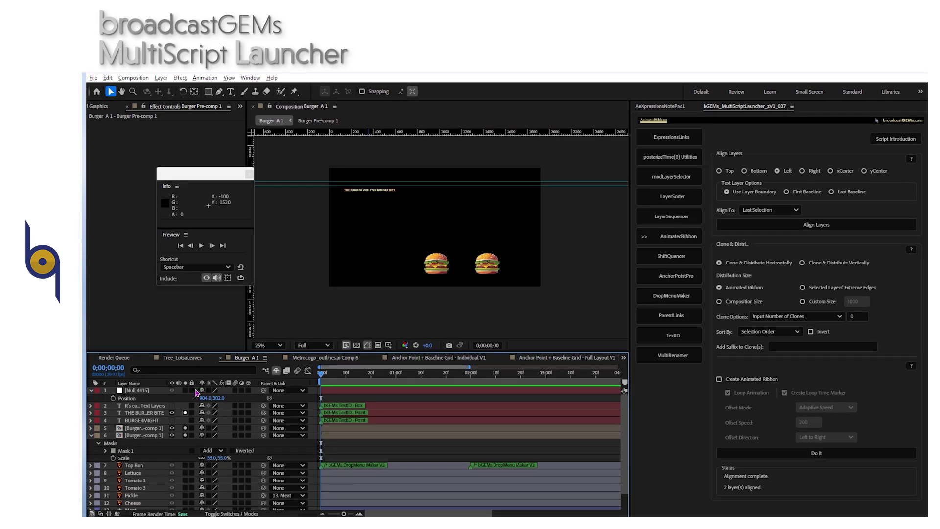
Place THE BURGER WITH THE BIGGER BITE text at the frame's lower left and shift the nearer burger beside it
left_click(371, 195)
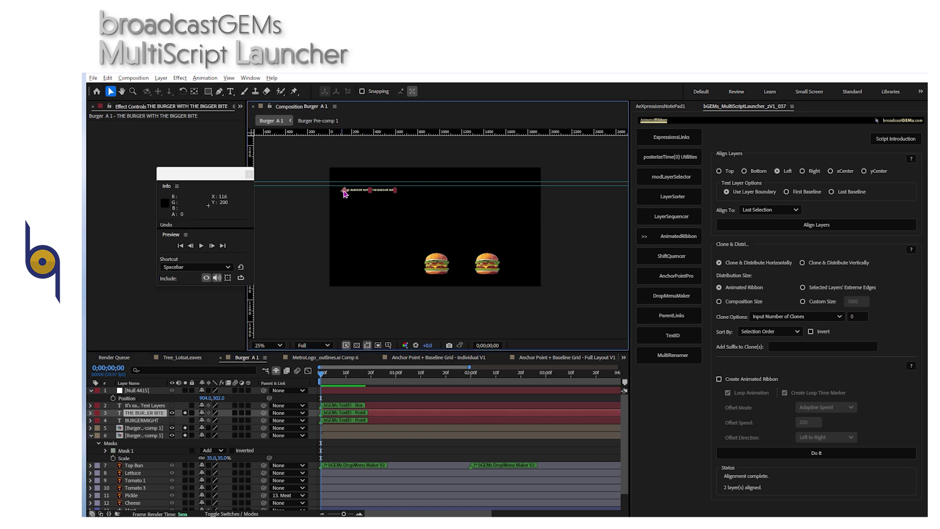
left_click_drag(371, 195, 342, 266)
left_click_drag(453, 264, 433, 265)
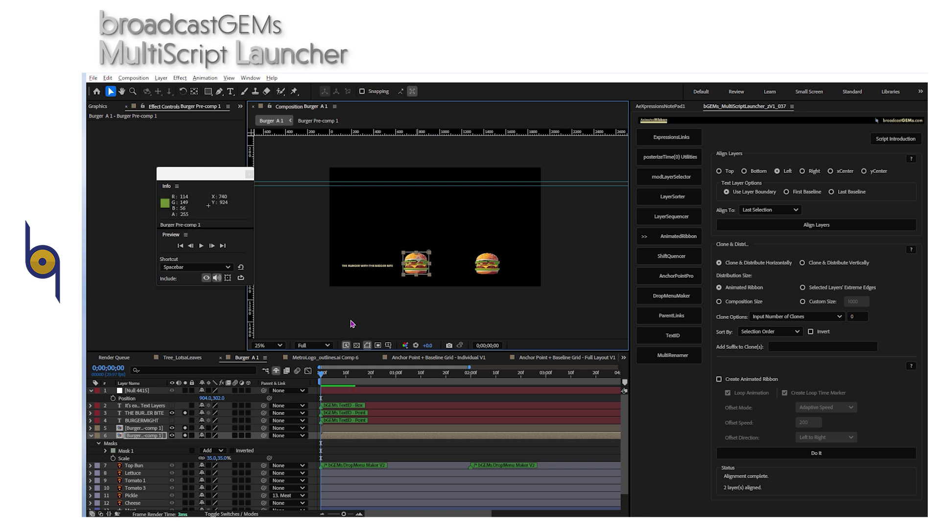
Show the BURGERMIGHT text layer and place it between the two burgers
left_click(172, 420)
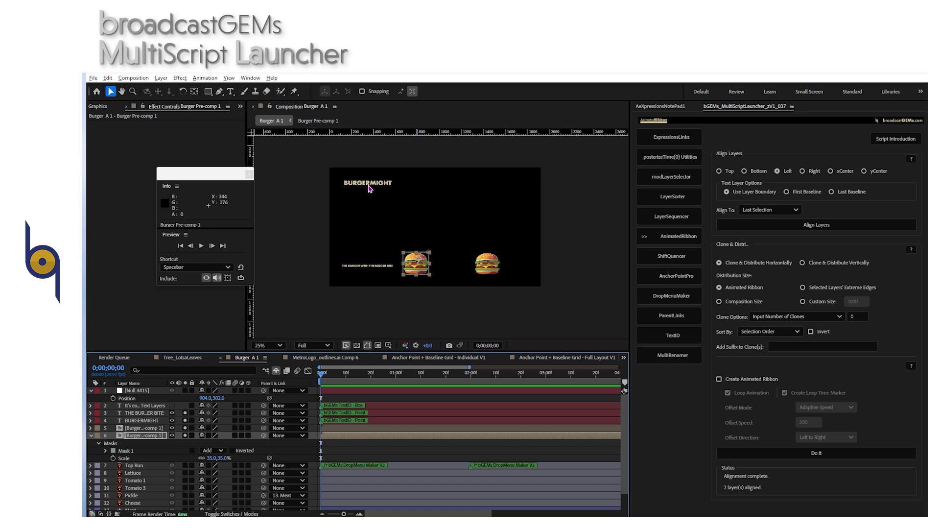
left_click(359, 182)
left_click_drag(359, 182, 465, 275)
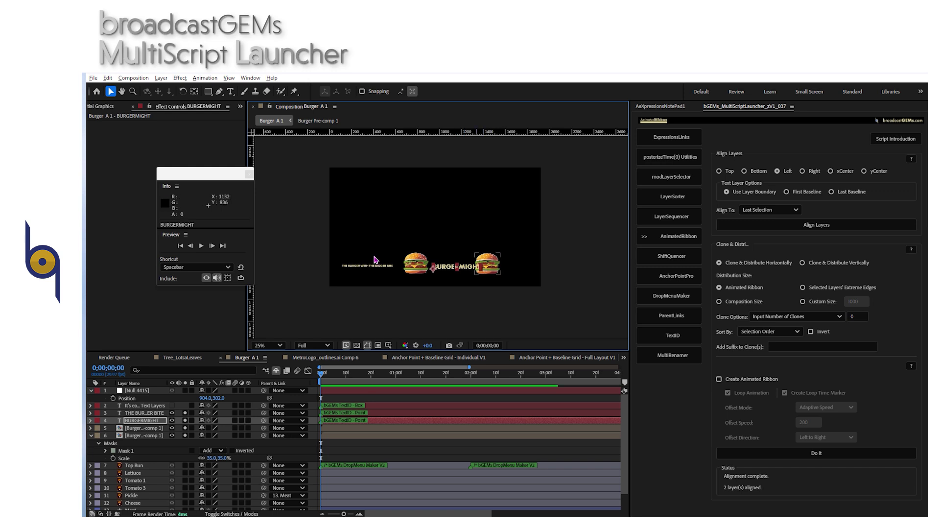
Select both texts and both burgers and distribute them horizontally at the Animated Ribbon size with 0 clones
left_click_drag(335, 242, 512, 301)
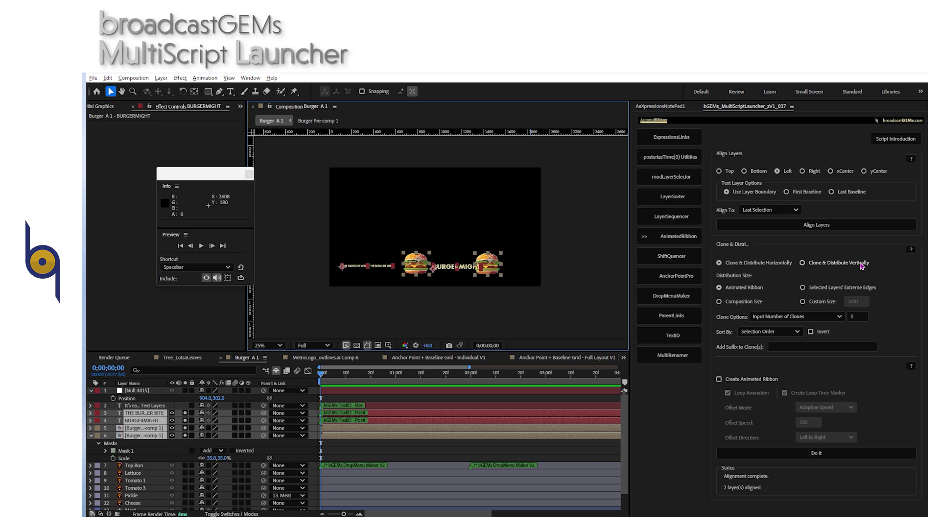
left_click(818, 452)
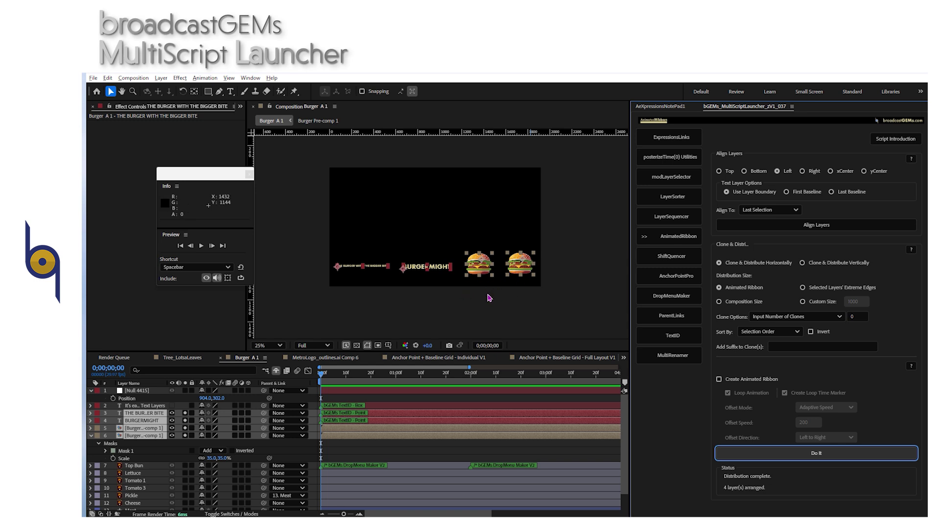
Swap the first burger and the BURGERMIGHT text so that the row alternates between texts and burgers
left_click_drag(482, 269, 430, 275)
left_click(430, 275)
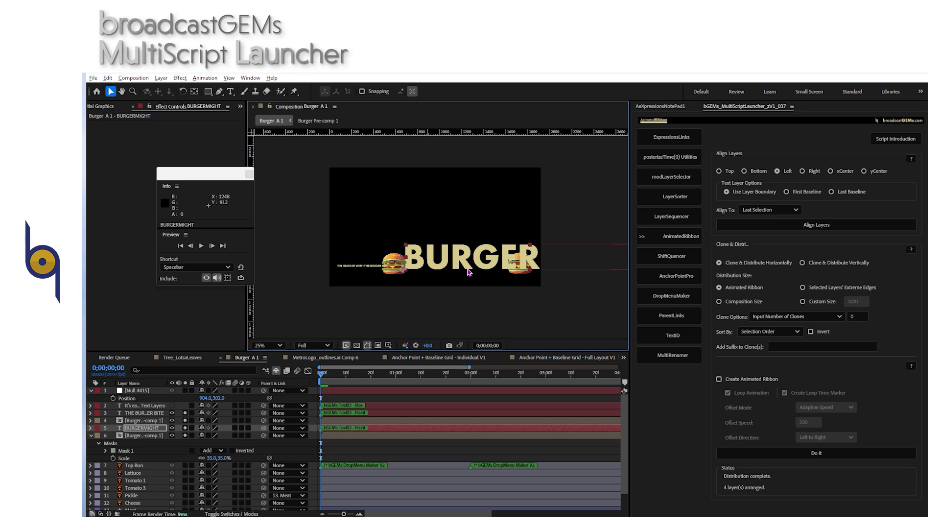
left_click_drag(405, 275, 426, 270)
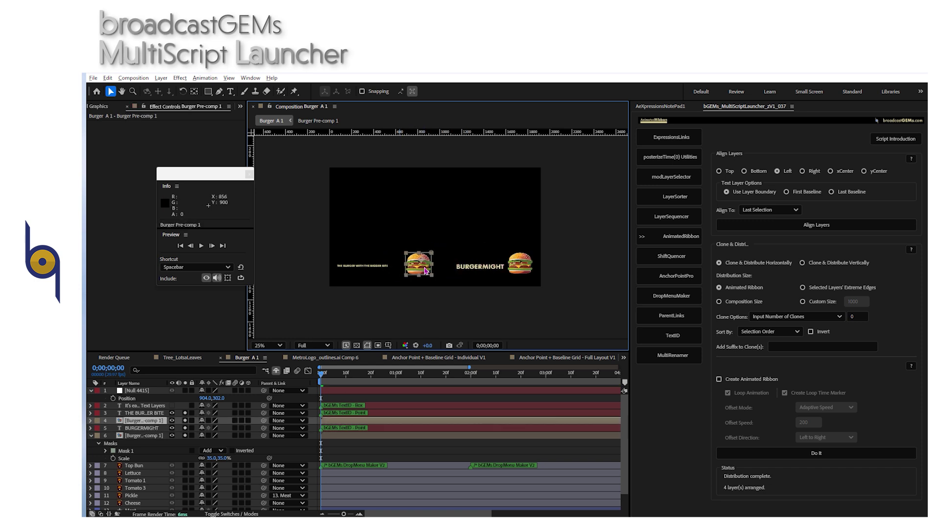
Redistribute the four reordered layers horizontally, collapse the lower pre-comp's properties, and hide the layer controls in the composition view
left_click(156, 413)
left_click(149, 436, "shift")
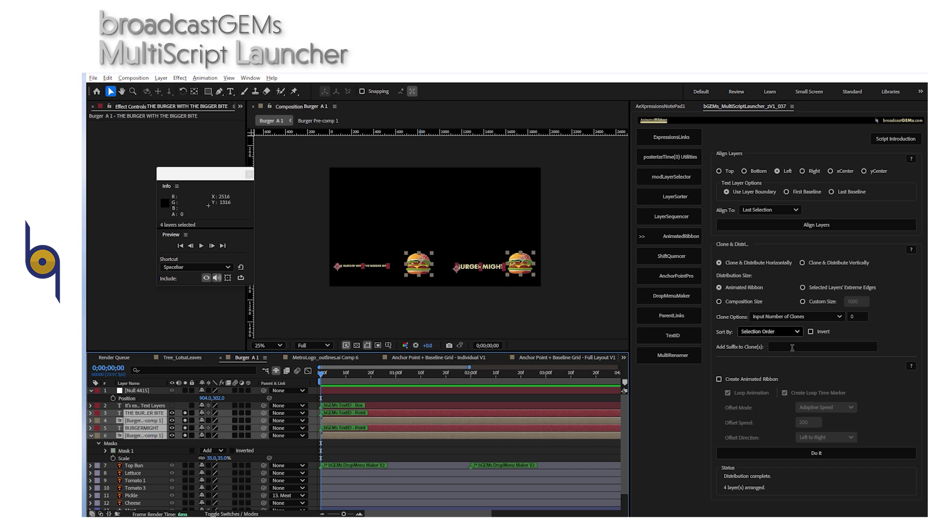
left_click(784, 455)
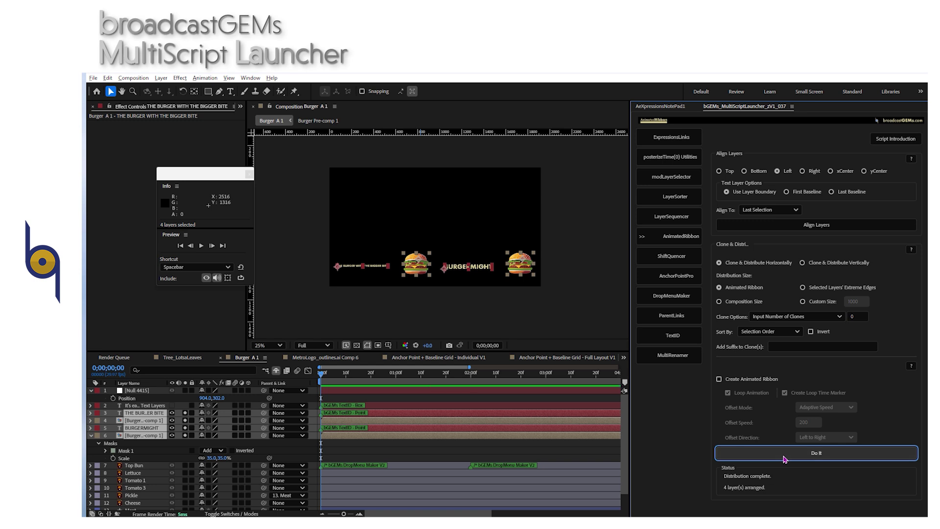
left_click(91, 435)
key("ctrl+shift+h")
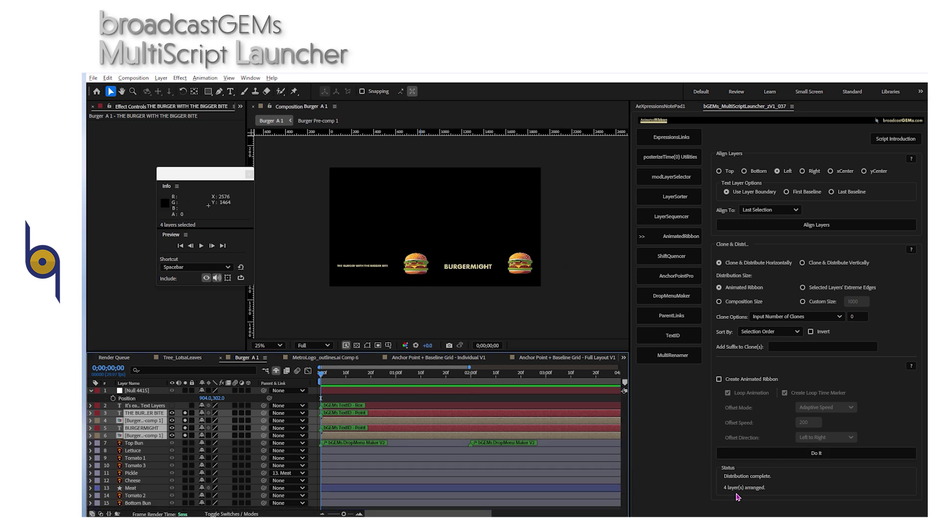
Create a looping animated ribbon with a loop time marker, Adaptive Speed mode, offset speed 200 and Left to Right direction
left_click(736, 382)
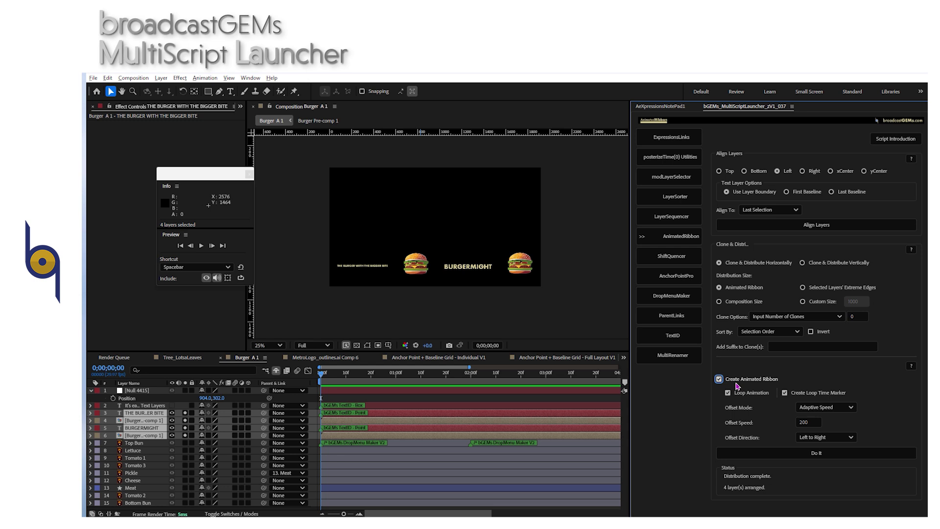
left_click(785, 393)
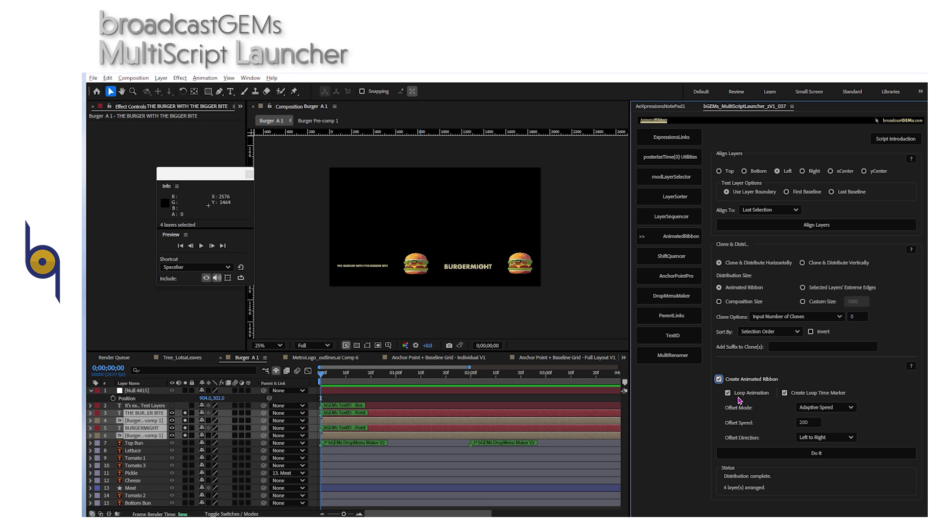
left_click(782, 454)
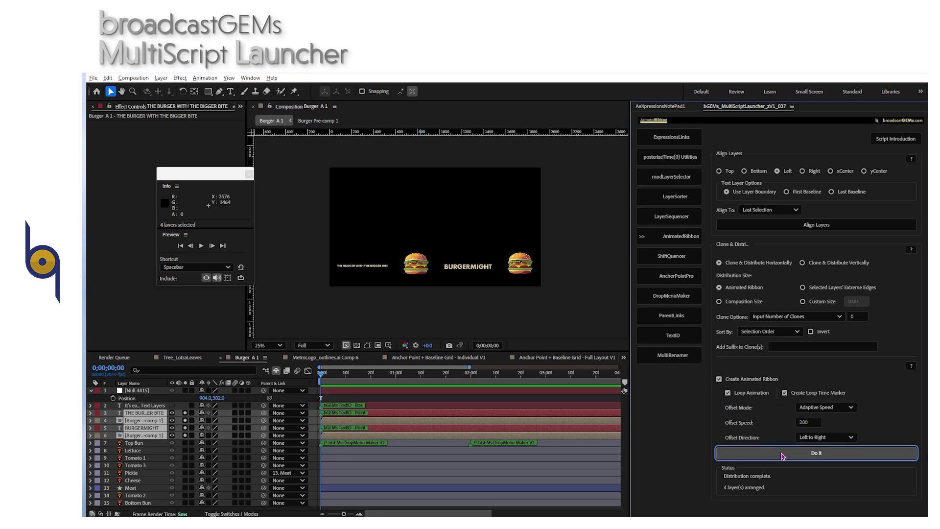
Preview the animated ribbon from the start and move the Info window off its effect controls
left_click(323, 382)
key("space")
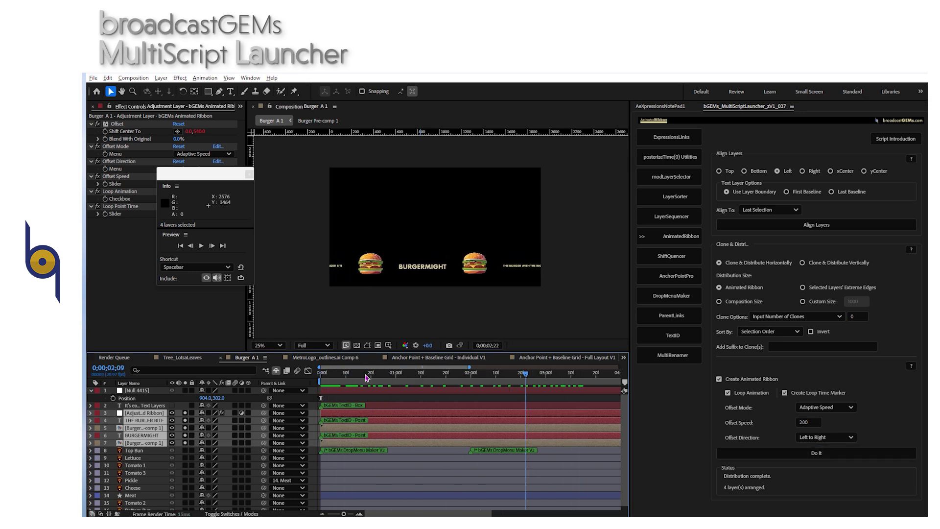
left_click_drag(225, 175, 287, 203)
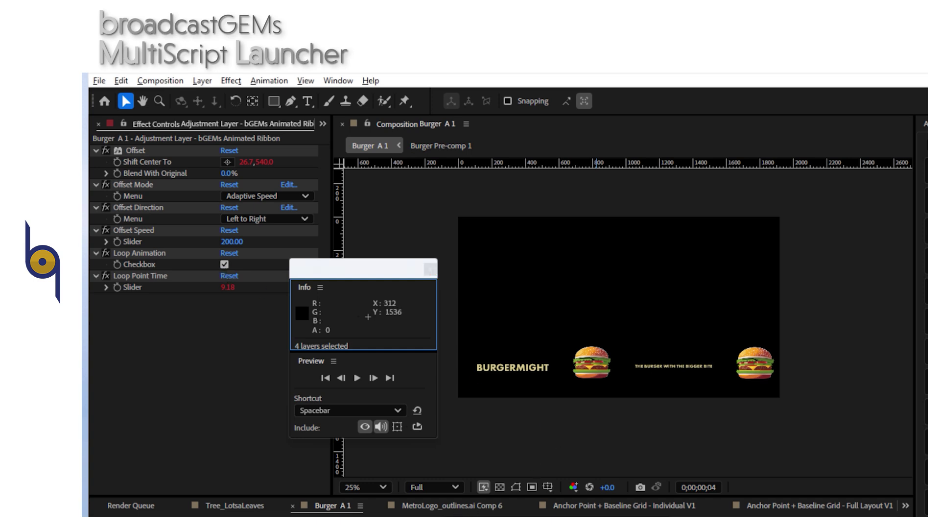
key("space")
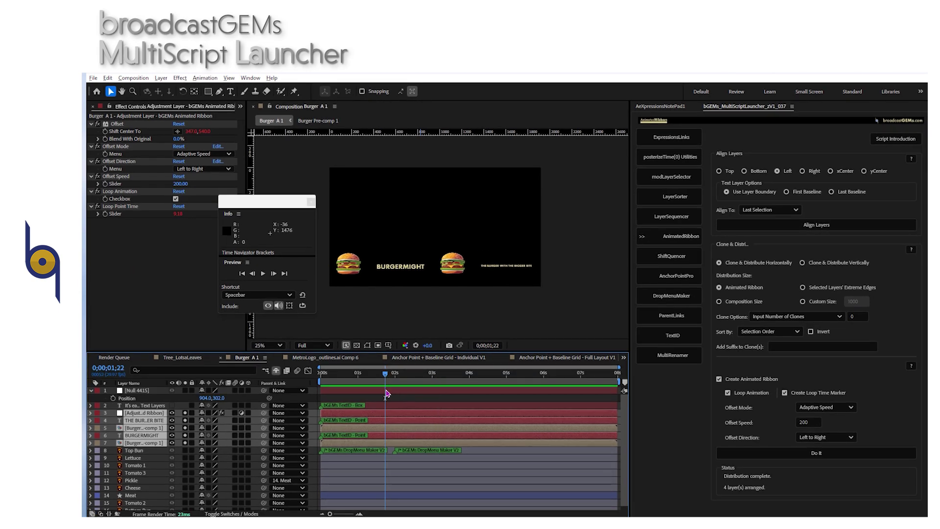
Set the Burger A 1 composition's width to 1350 px
key("ctrl+k")
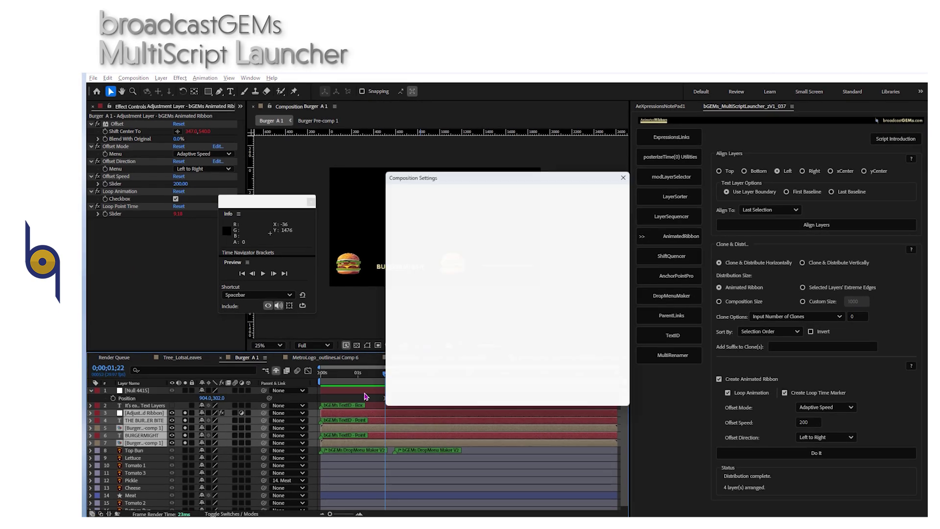
left_click(453, 243)
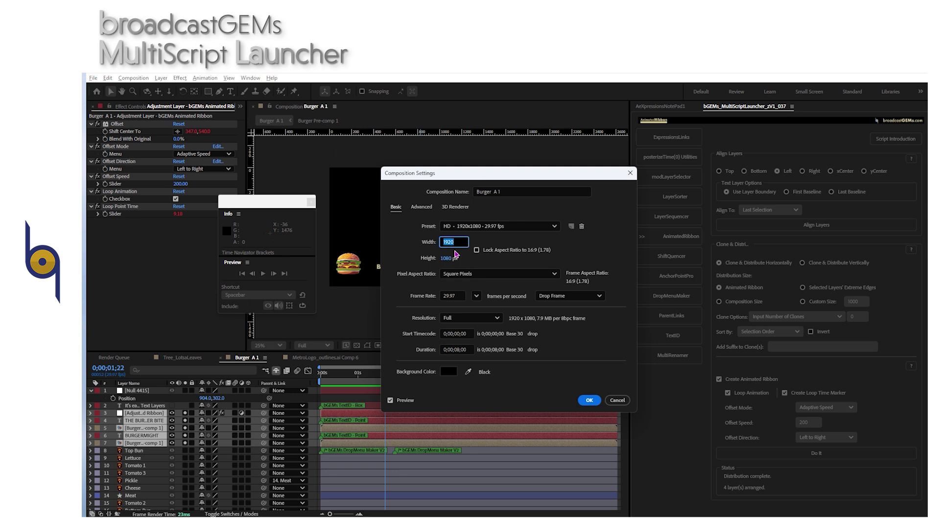
type("1350")
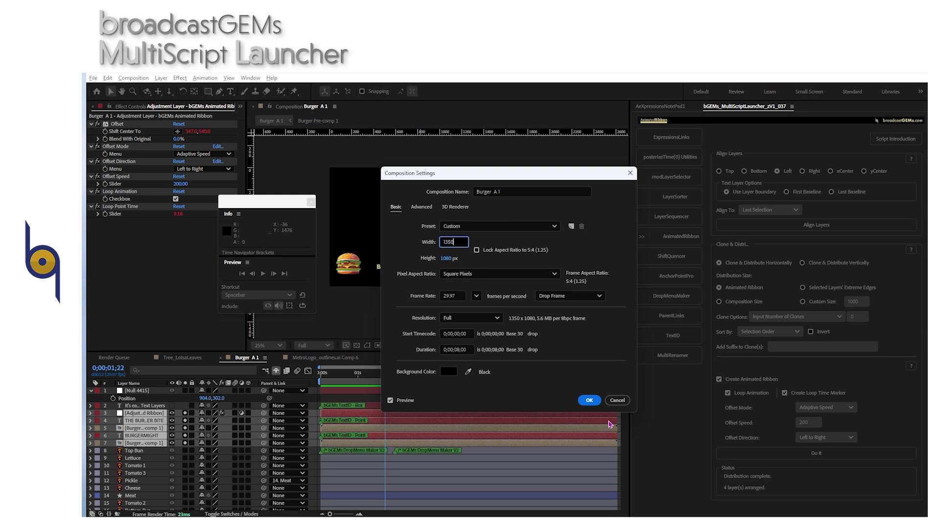
left_click(590, 401)
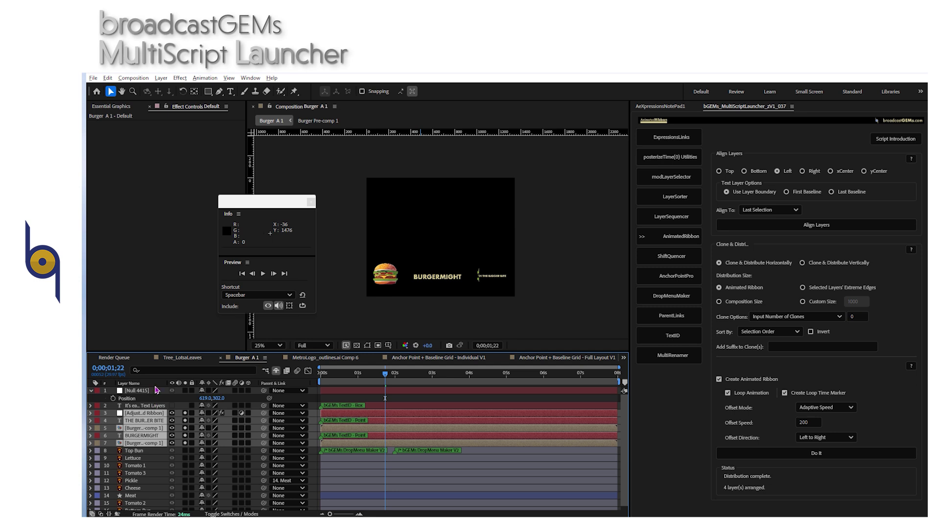
Show the layer controls in the composition view and turn off the visibility of the animated ribbon adjustment layer
left_click(149, 413)
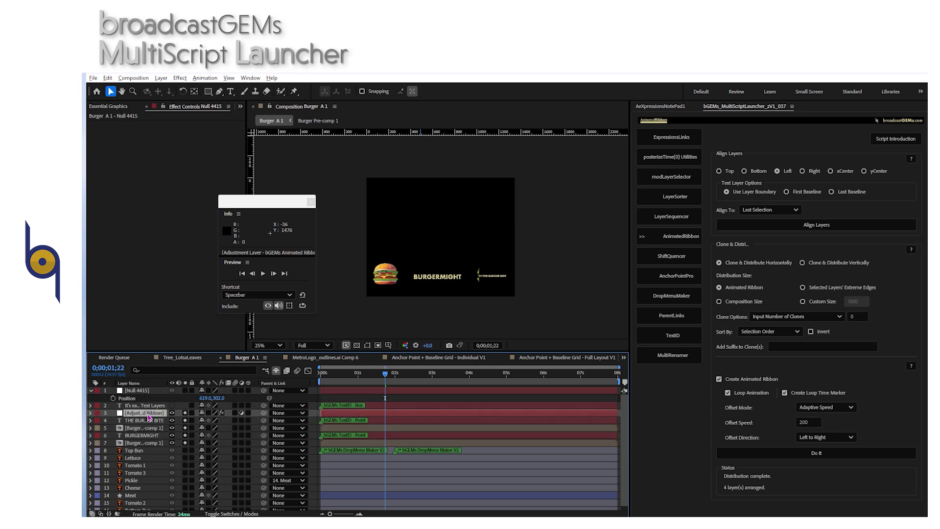
left_click(368, 345)
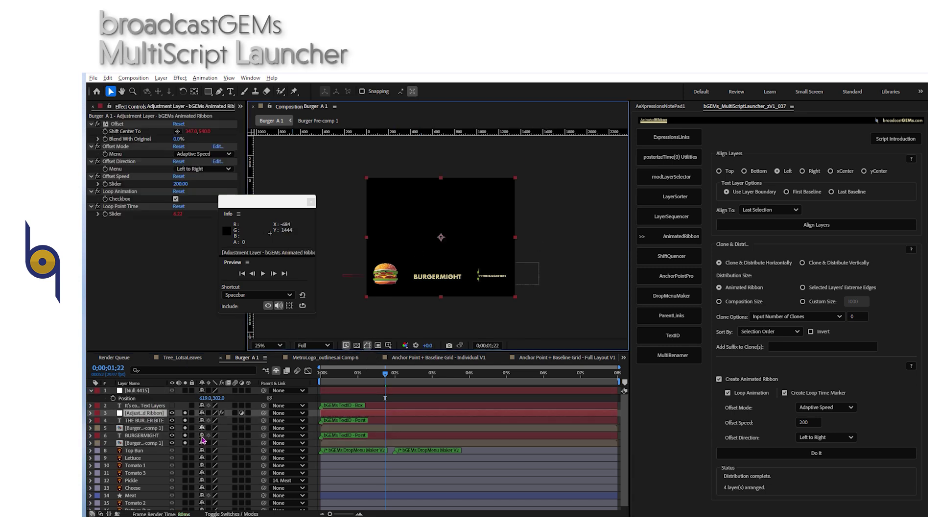
left_click(172, 413)
Redistribute the two text layers and two burger pre-comps horizontally with Create Animated Ribbon turned off
left_click(147, 421)
left_click(148, 443, "shift")
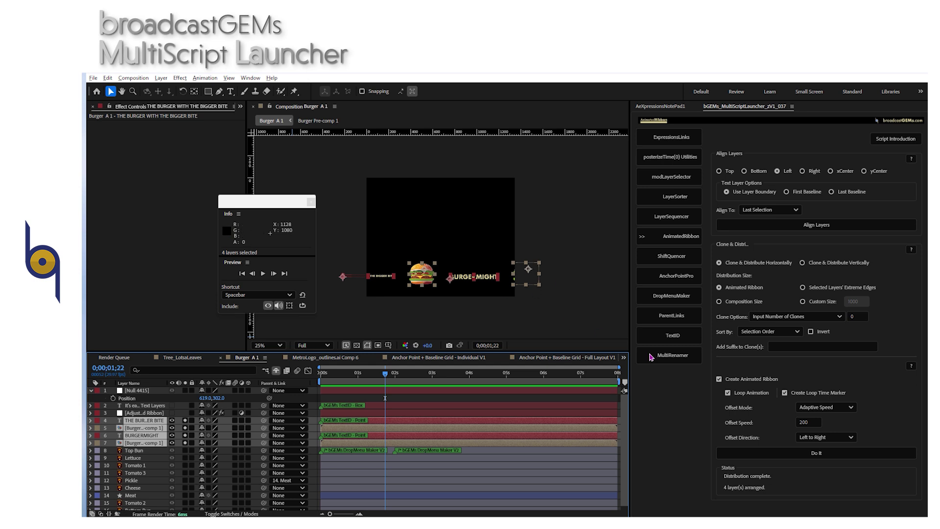
left_click(720, 379)
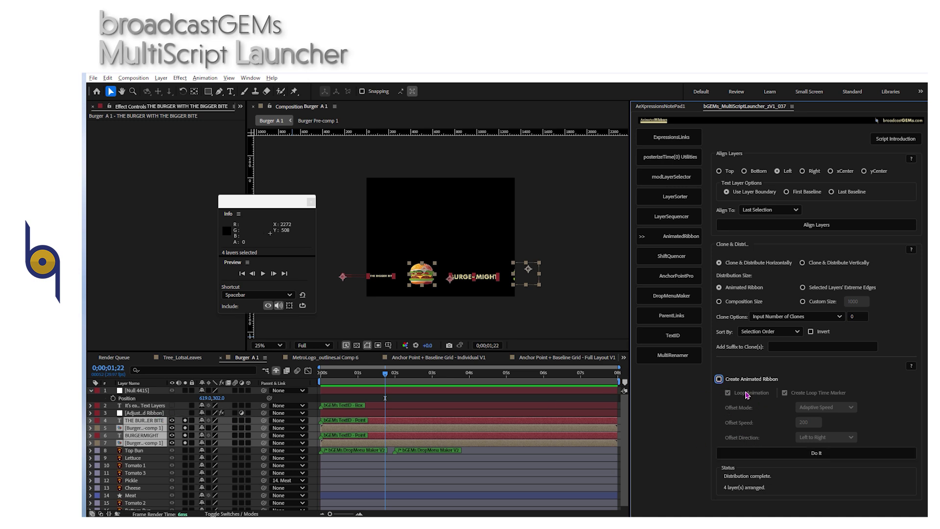
left_click(776, 456)
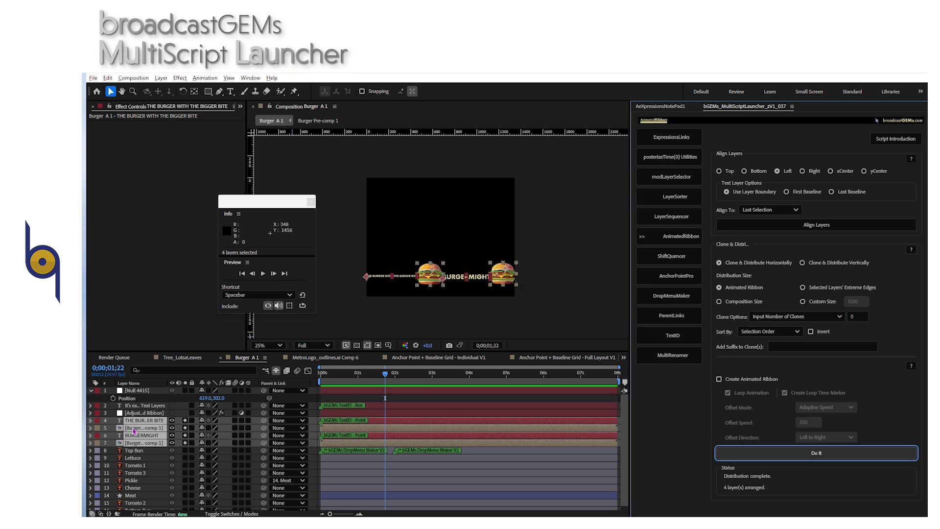
Scale the two text layers to 83% and the burger pre-comps to 18%, and align all four layers by yCenter
key("s")
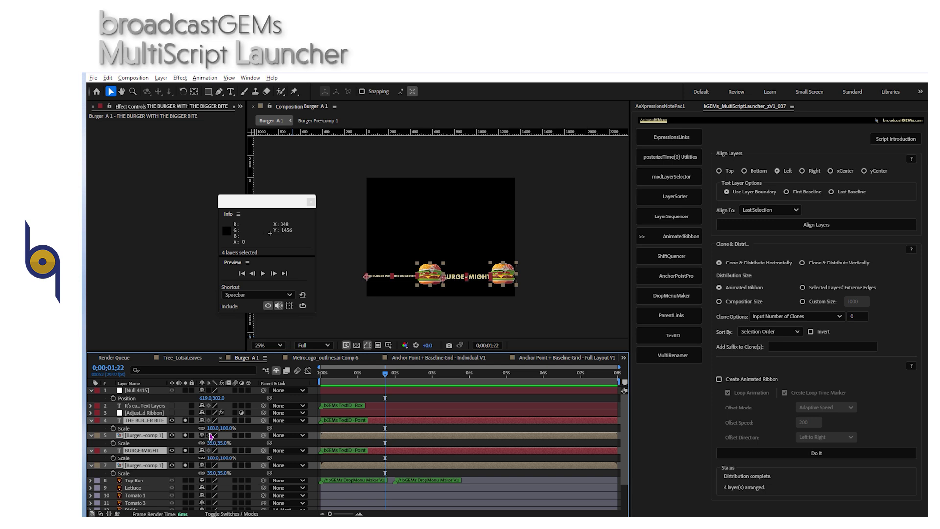
left_click_drag(209, 431, 201, 431)
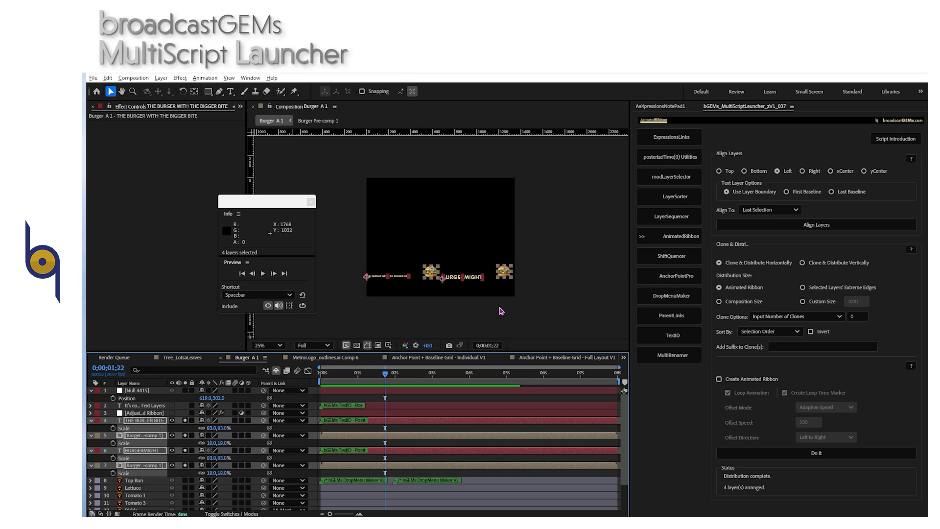
left_click(865, 172)
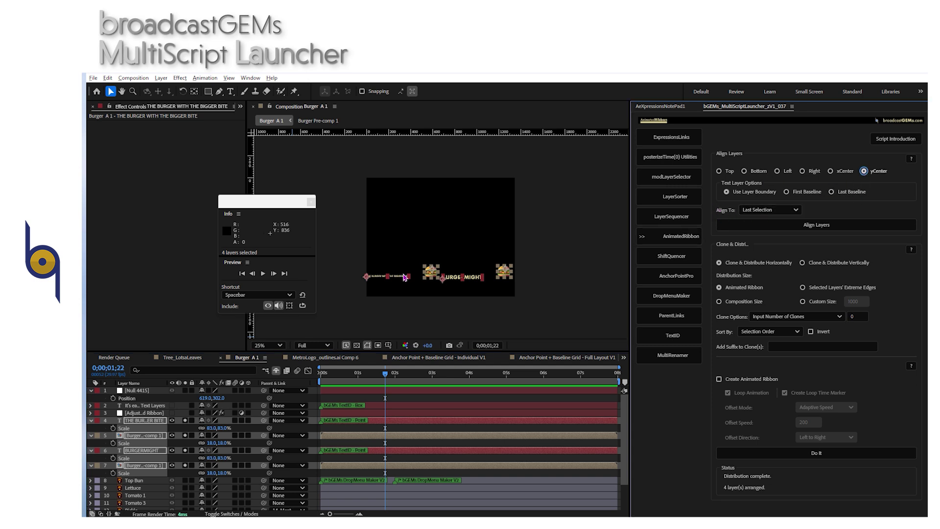
left_click(367, 283, "shift")
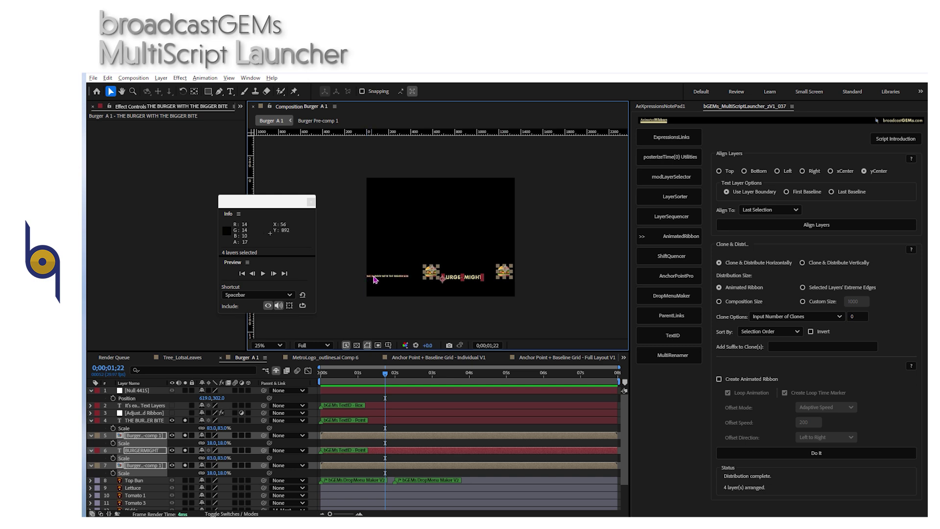
left_click(369, 281, "shift")
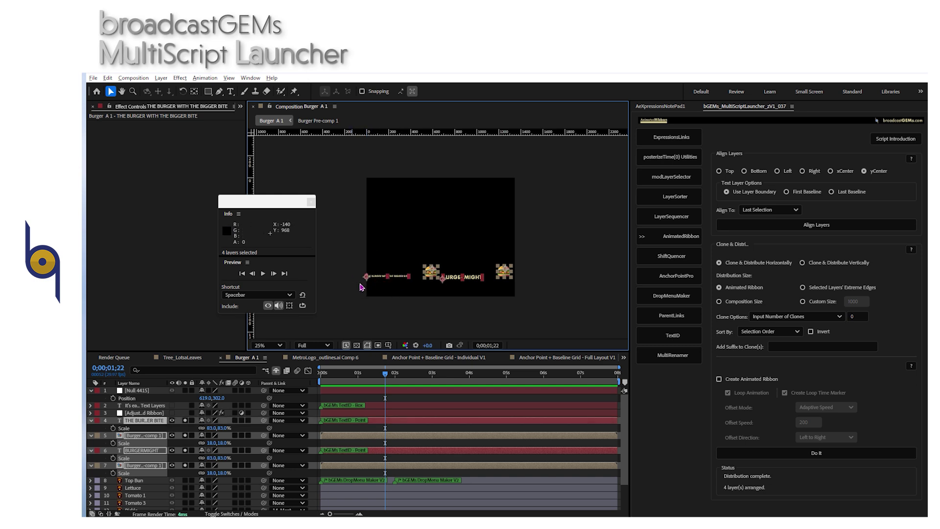
left_click(817, 226)
left_click(817, 226)
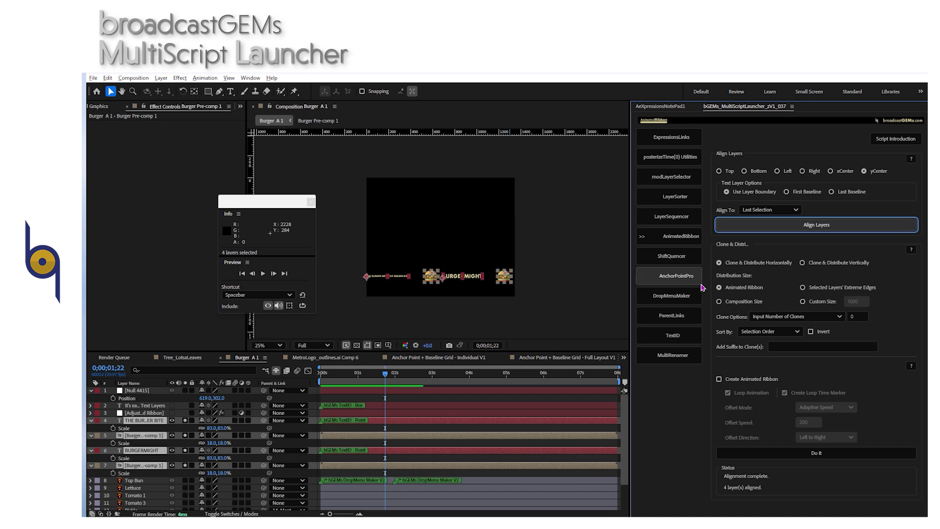
Redistribute the four ribbon layers, reselecting them with THE BURGER WITH THE BIGGER BITE first, followed by a burger, BURGERMIGHT and the other burger
left_click(780, 451)
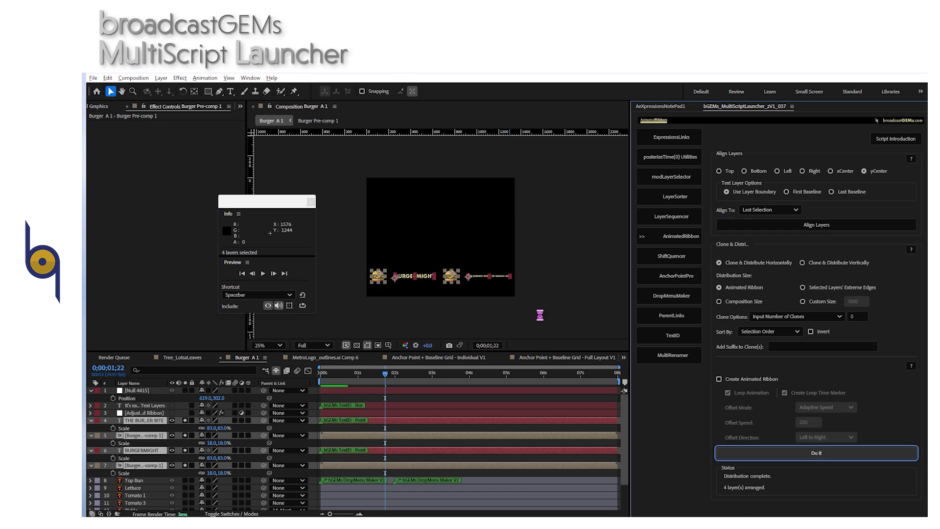
left_click(314, 400)
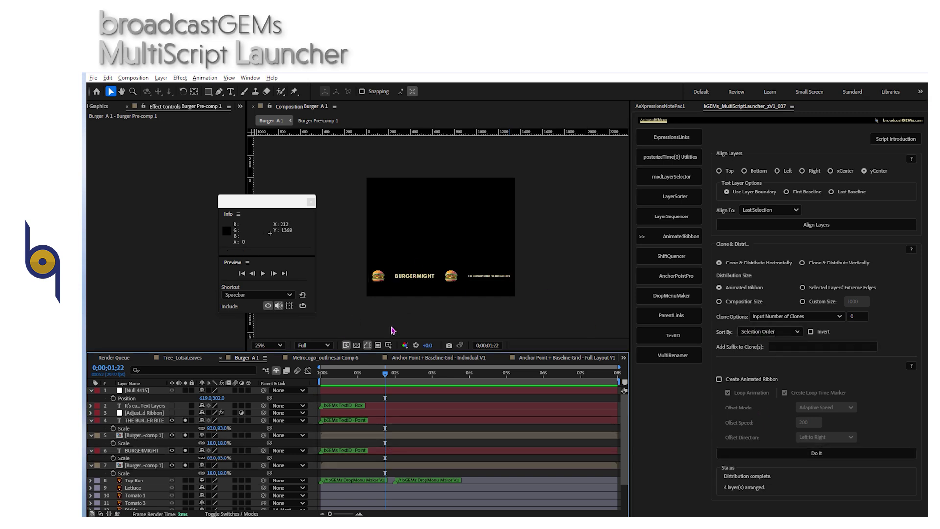
left_click(480, 279)
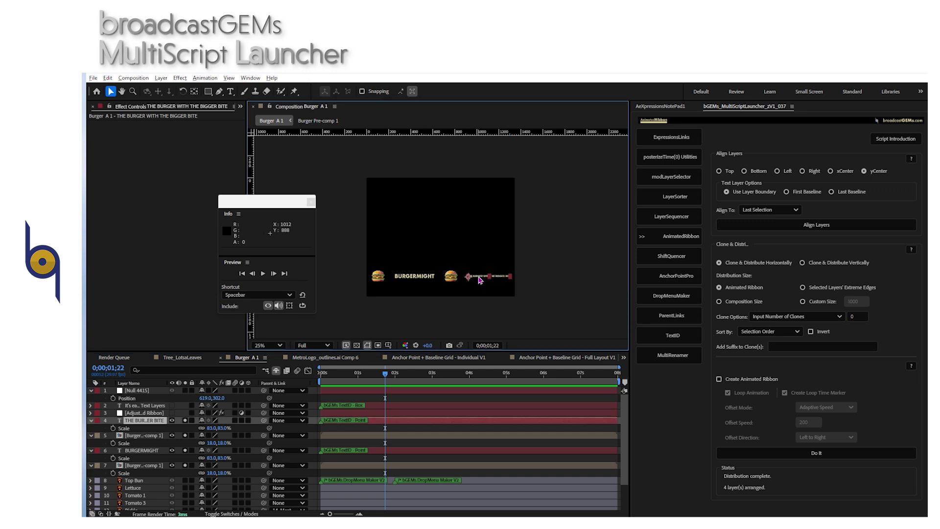
left_click(375, 276, "shift")
left_click(413, 281, "shift")
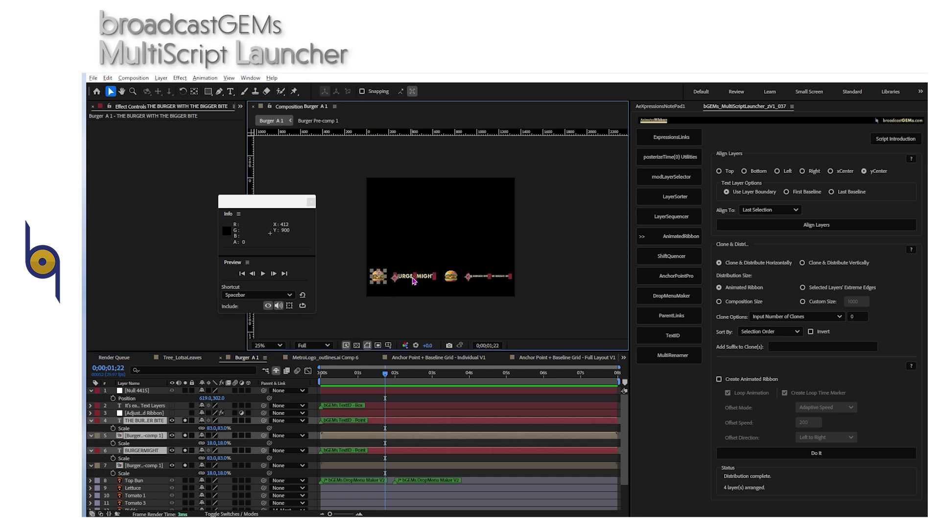
left_click(451, 277, "shift")
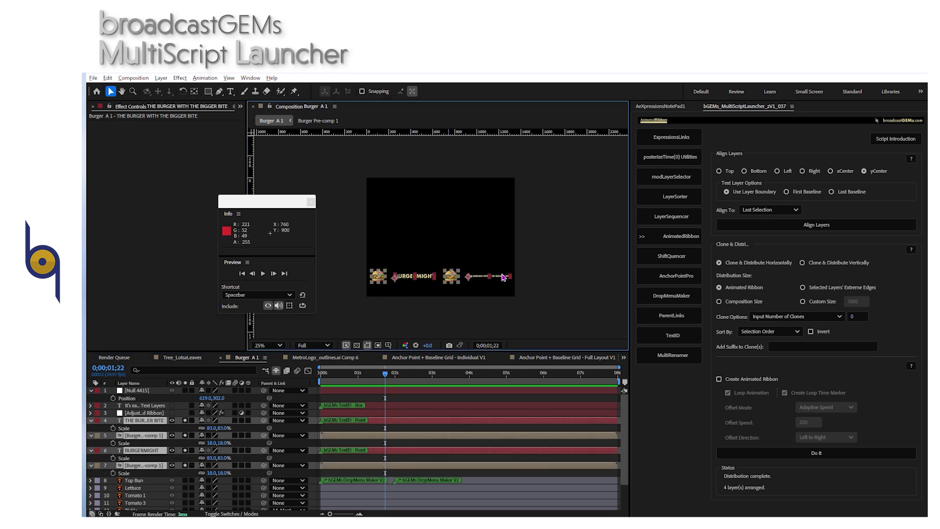
left_click(755, 458)
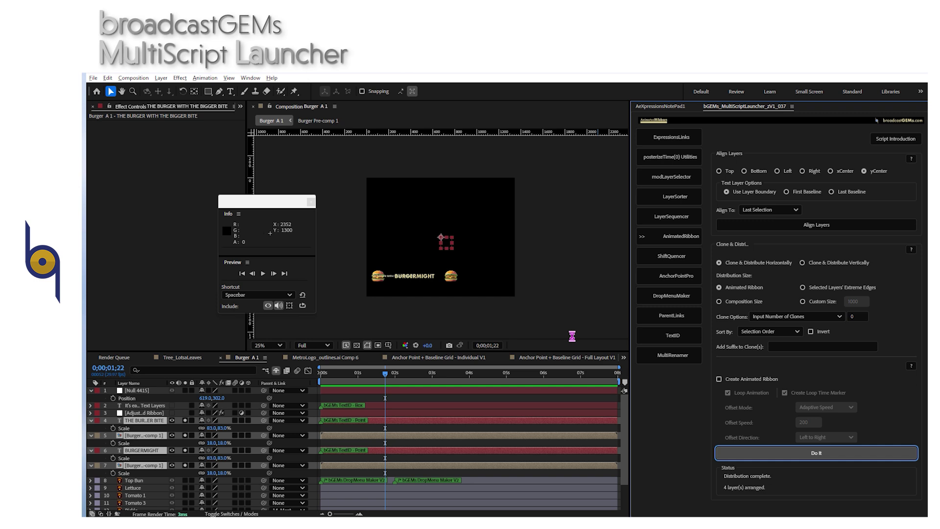
Turn the ribbon adjustment layer's visibility back on and preview the ribbon animation from near the start
left_click(322, 377)
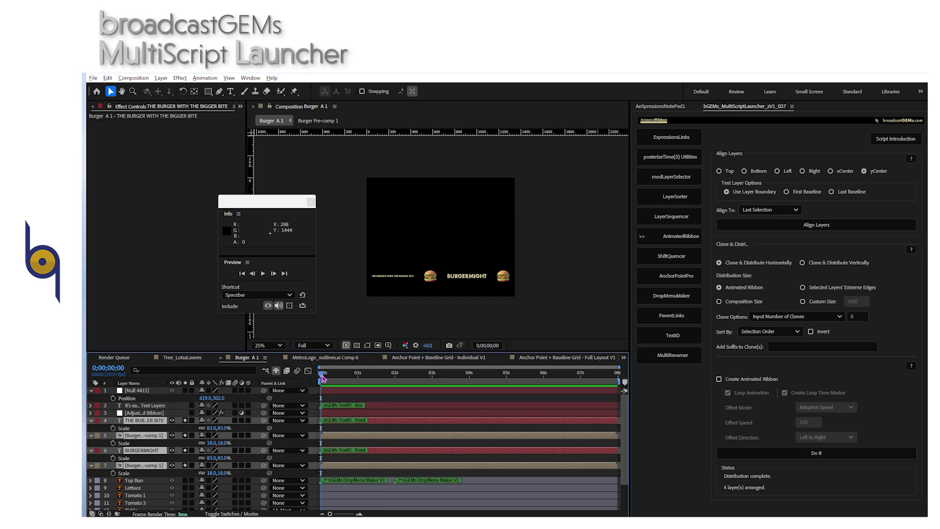
mouse_move(322, 377)
left_mouse_down()
mouse_move(347, 377)
mouse_move(331, 377)
left_mouse_up()
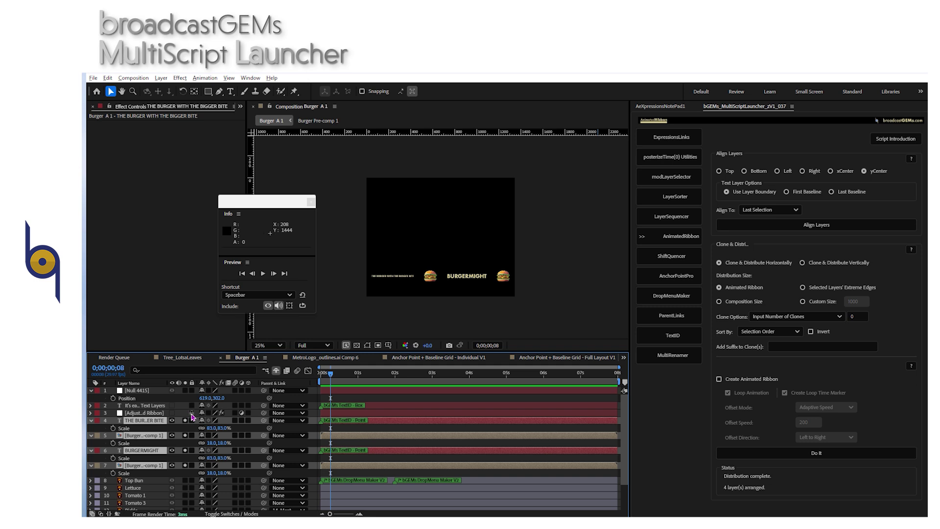
left_click(173, 414)
key("space")
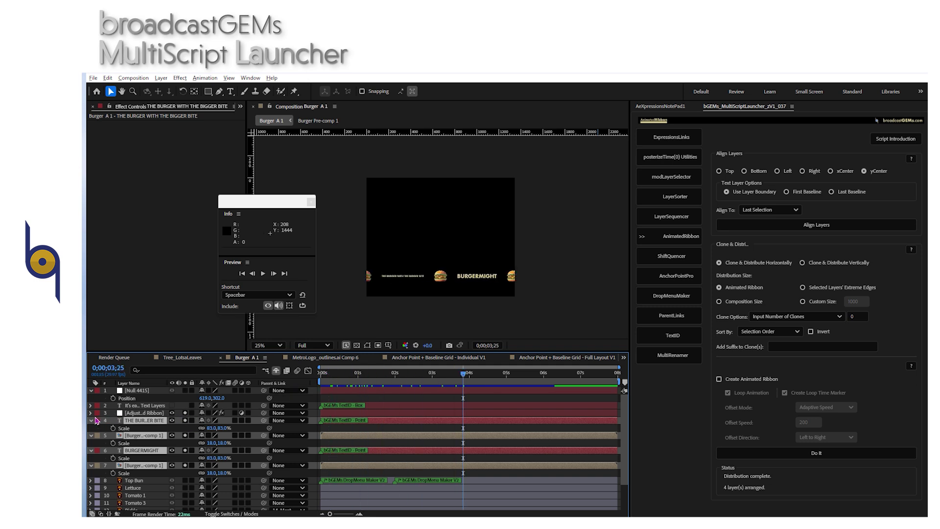
Collapse all layer properties and give the ribbon adjustment layer and its four content layers a yellow label
key("ctrl+a")
key("ctrl+grave")
key("F2")
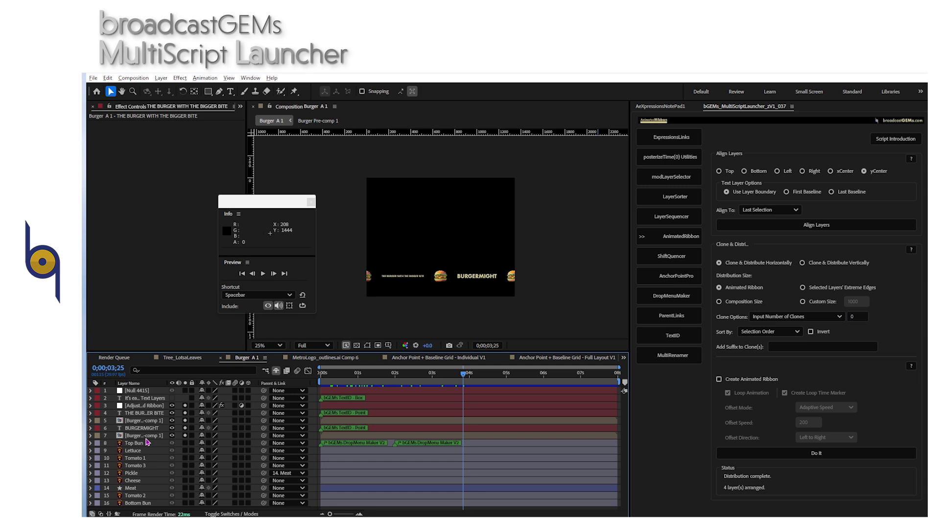
left_click(151, 436)
left_click(148, 407, "shift")
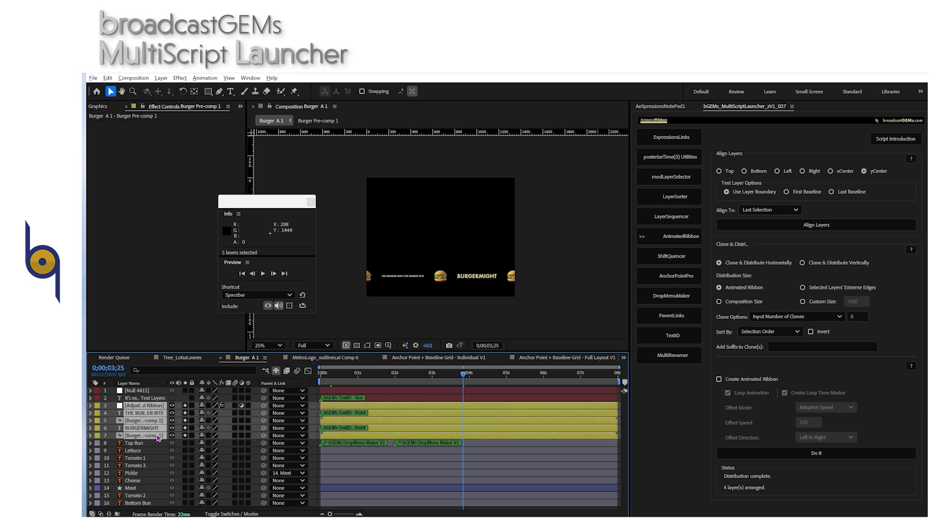
Turn off solo for the five ribbon layers and make the nine burger ingredient layers visible
left_click(187, 447)
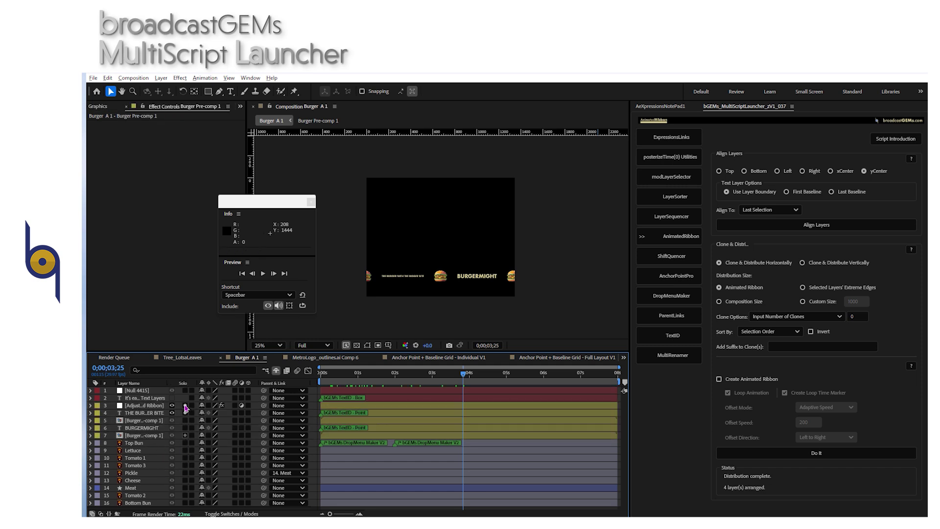
left_click(142, 443)
left_click(147, 505, "shift")
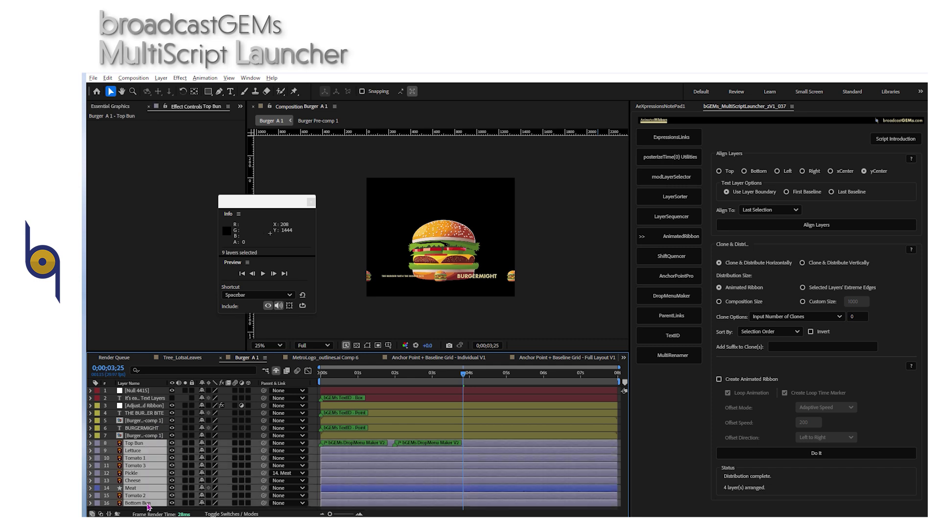
Centre the large burger above the ribbon and move its nine layers above the ribbon layers in the stack
left_click(443, 244)
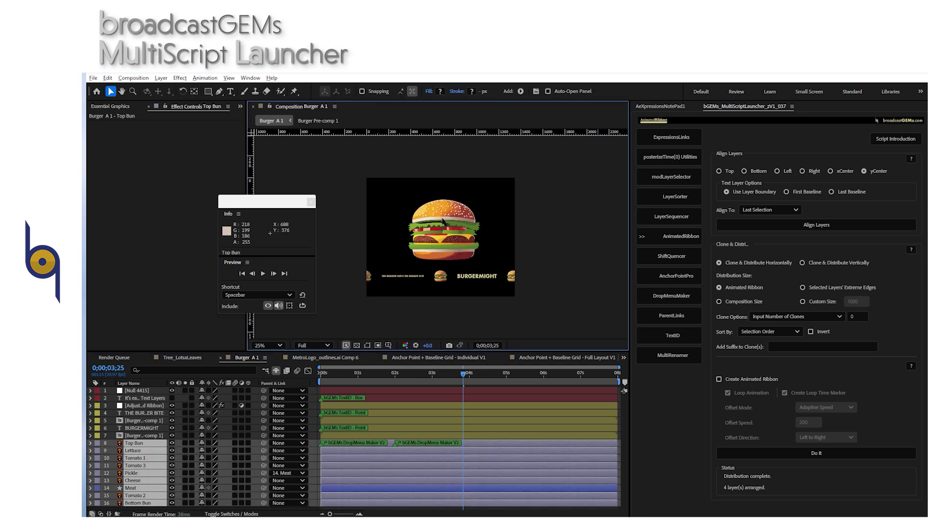
left_click(386, 376)
left_click_drag(360, 383, 325, 373)
left_click_drag(149, 445, 145, 402)
left_click_drag(323, 378, 384, 374)
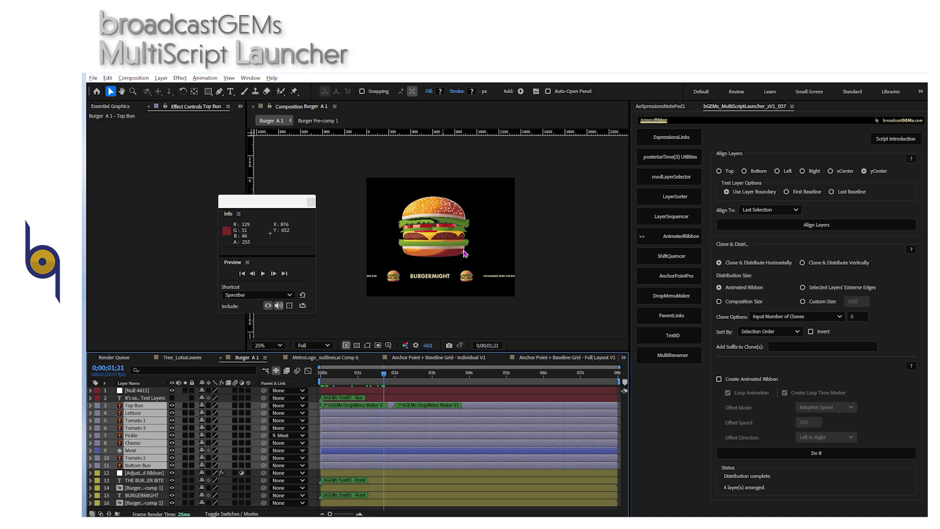
left_click_drag(466, 255, 443, 244)
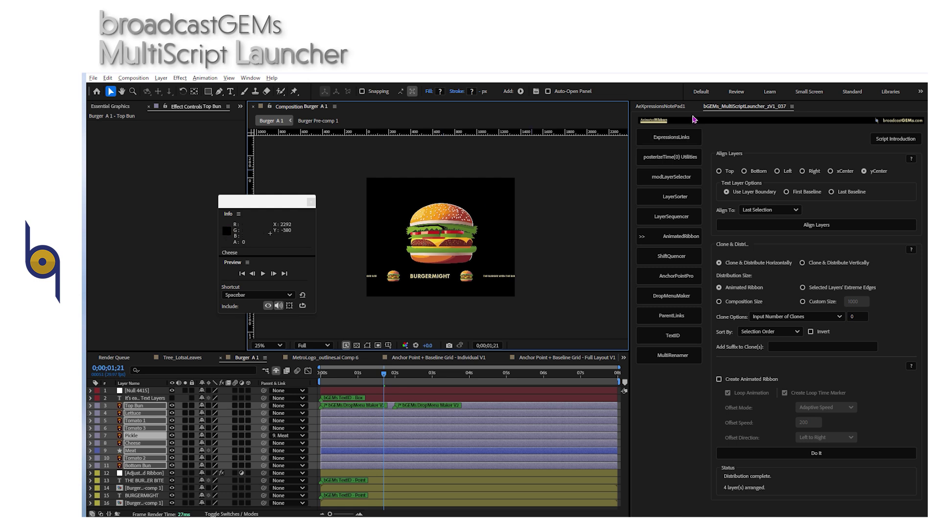
Return to the composition start, reveal the Position properties of the nine burger layers and open AeXpressionsNotePad
left_click_drag(342, 376, 286, 394)
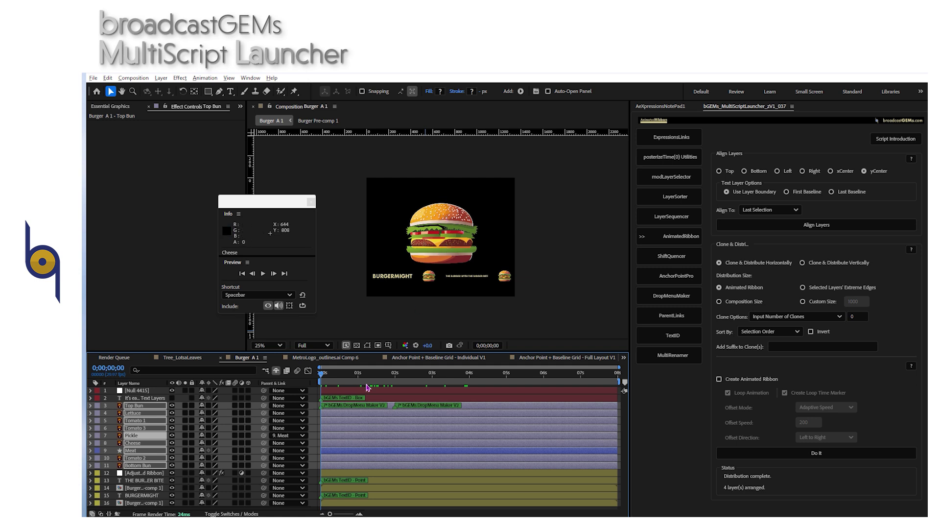
left_click(317, 422)
left_click(137, 406)
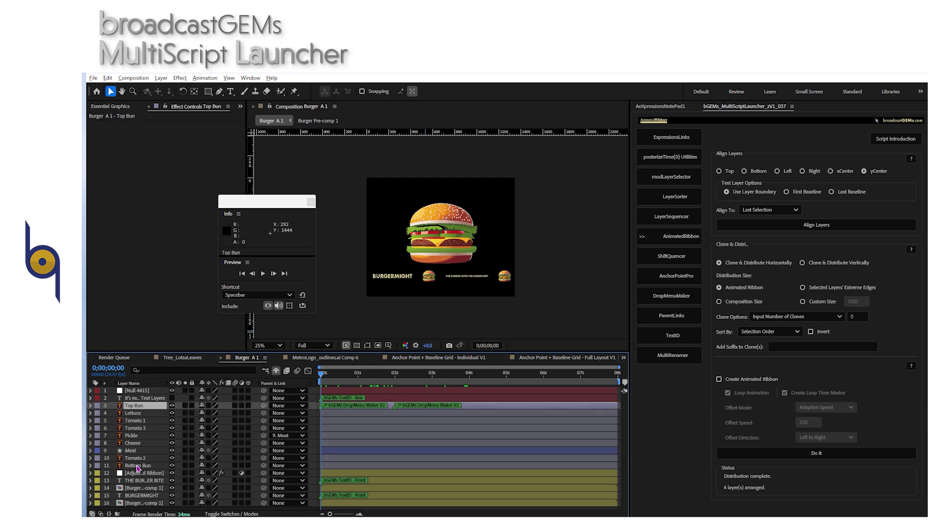
left_click(142, 466, "shift")
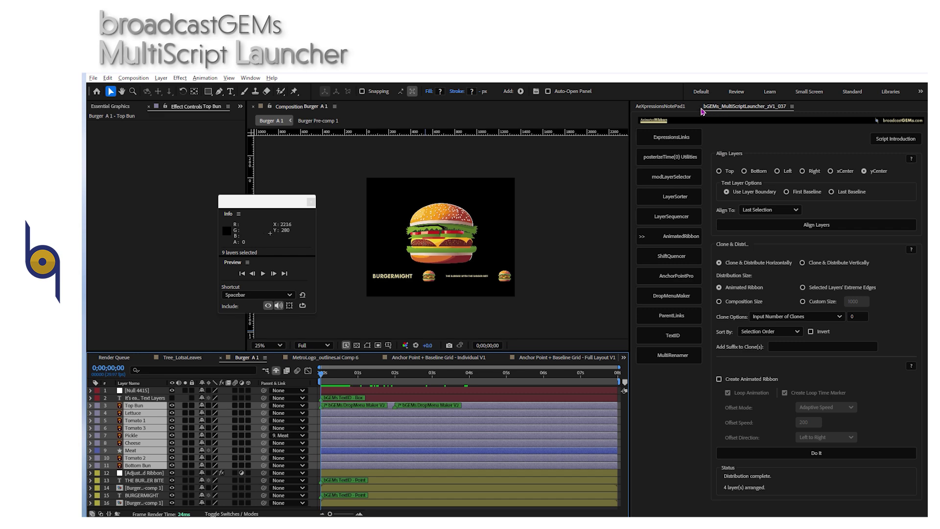
left_click(668, 108)
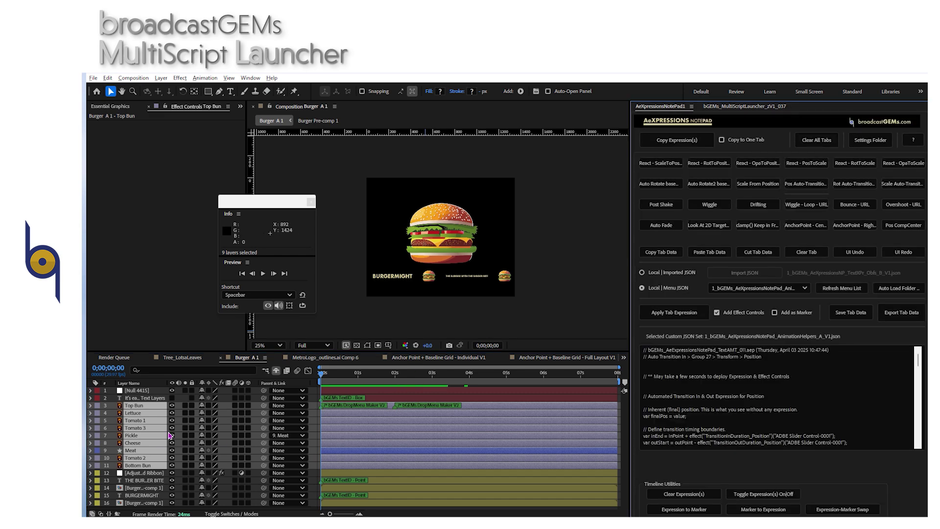
key("p")
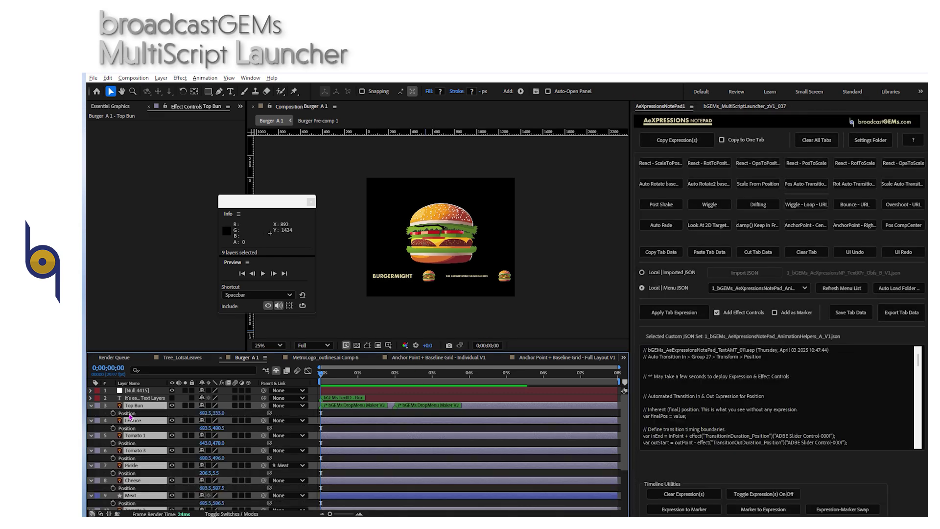
Select the nine burger layers' Position properties, apply the Pos Auto-Transition In-Out expression with effect controls, and collapse the layers
key("grave")
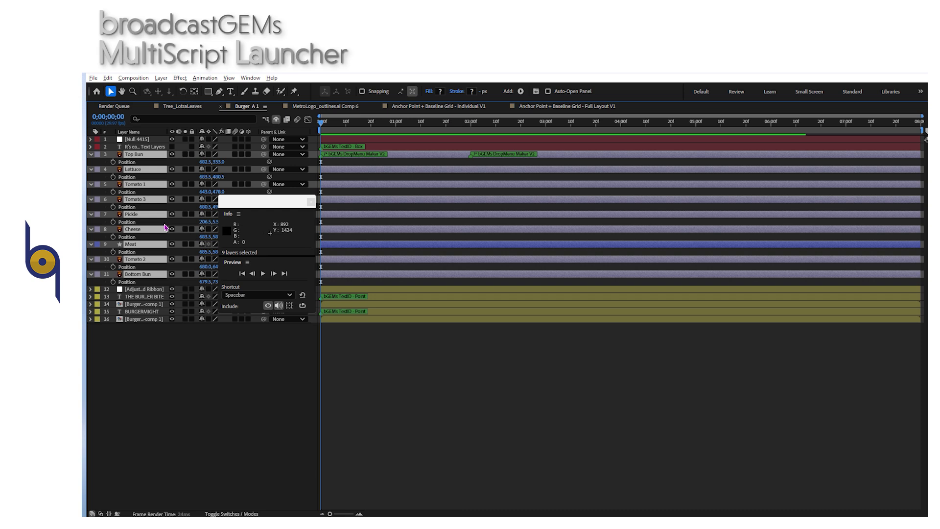
left_click_drag(165, 227, 126, 165)
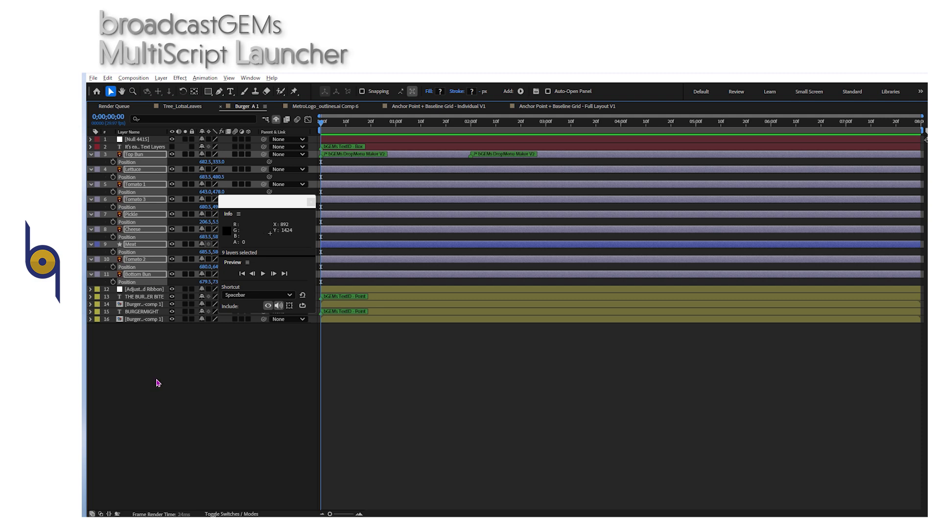
key("grave")
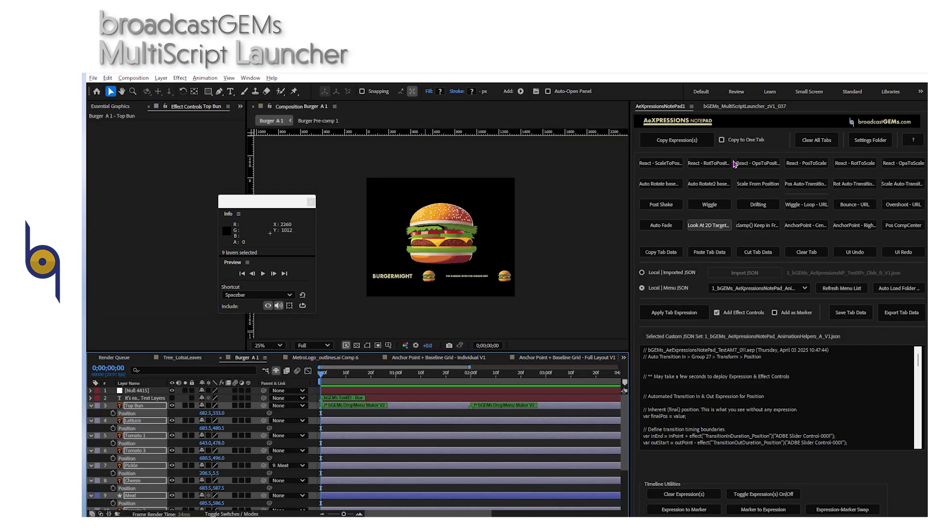
left_click(799, 184)
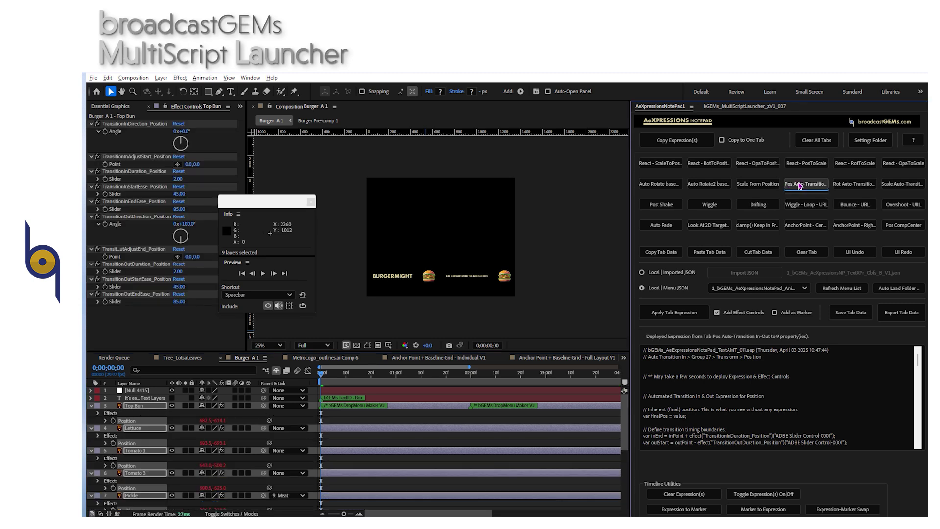
left_click(91, 406)
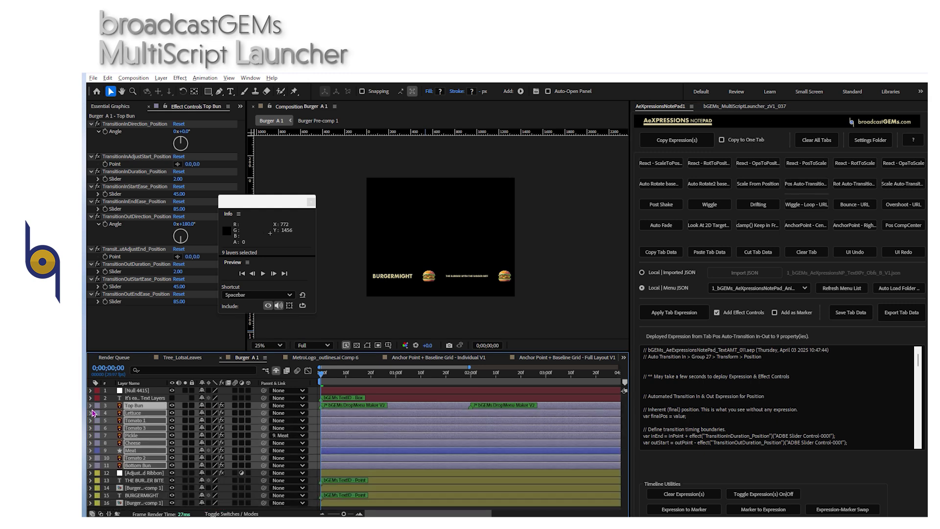
Preview the burger's automatic position transition repeatedly from the start and show a longer stretch of the timeline
key("space")
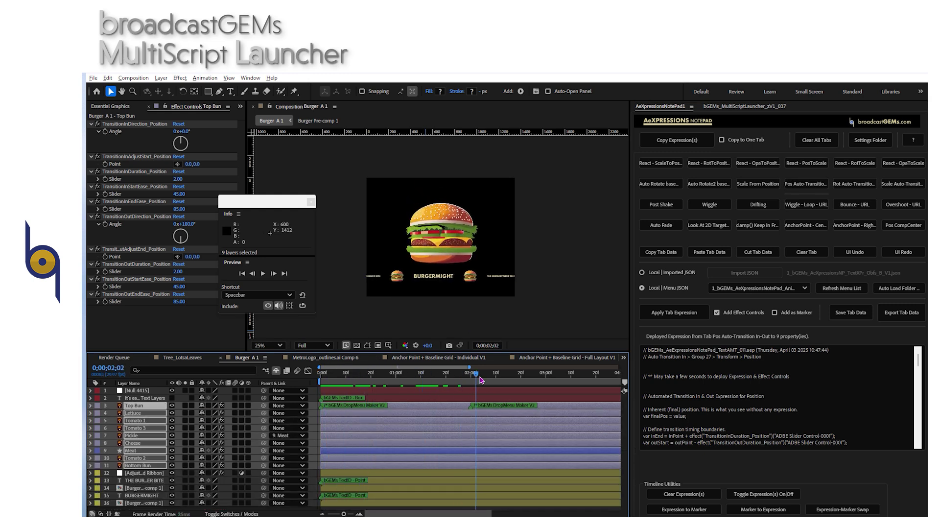
key("space")
key("space")
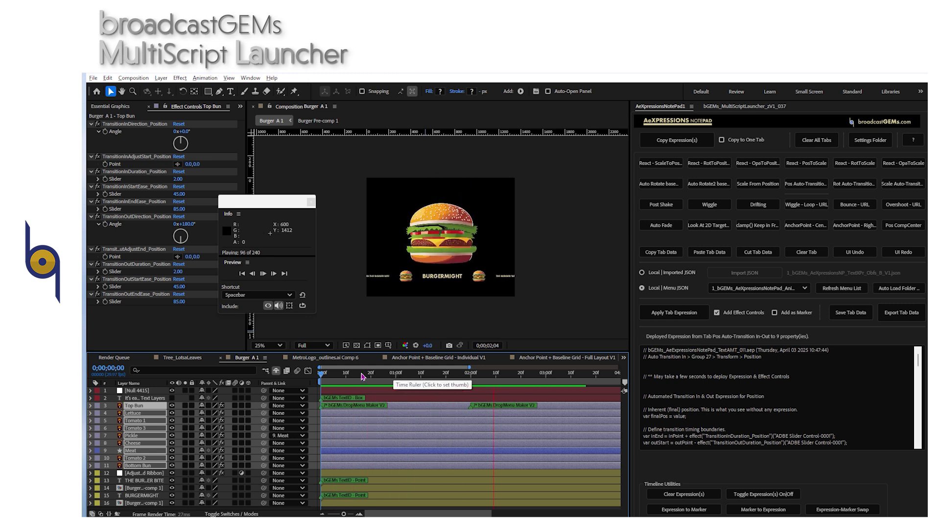
left_click(329, 378)
key("space")
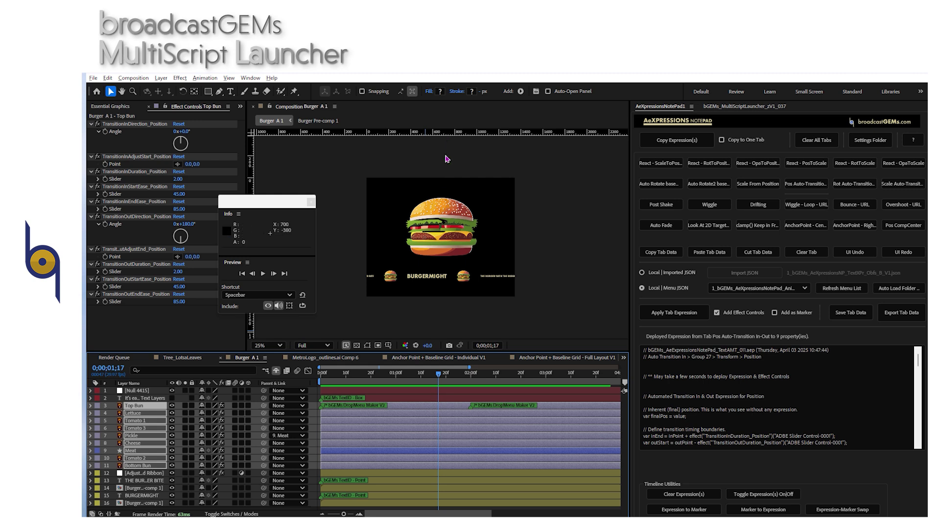
left_click(329, 381)
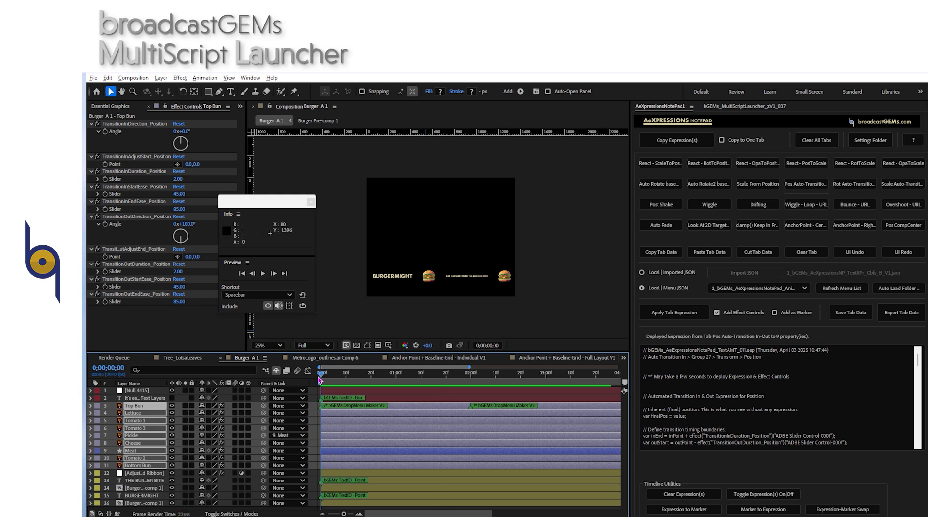
key("space")
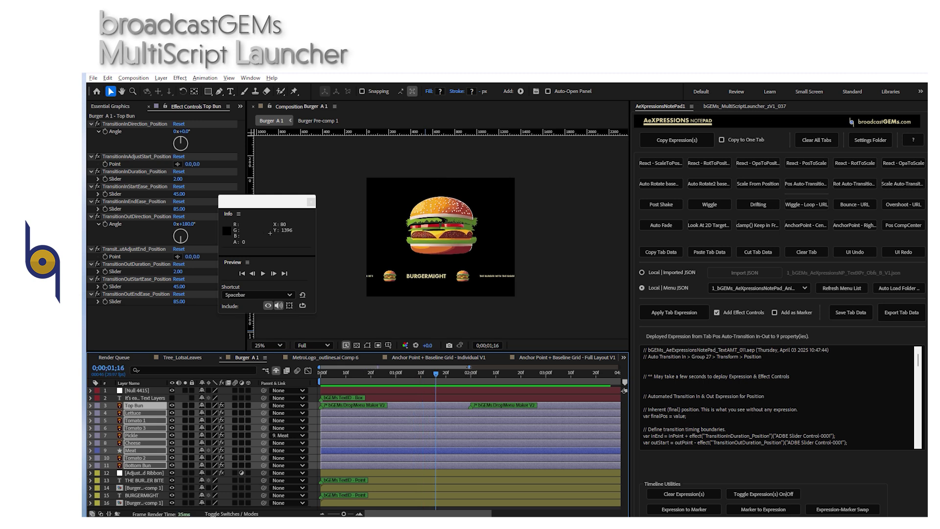
left_click_drag(469, 367, 580, 368)
key("space")
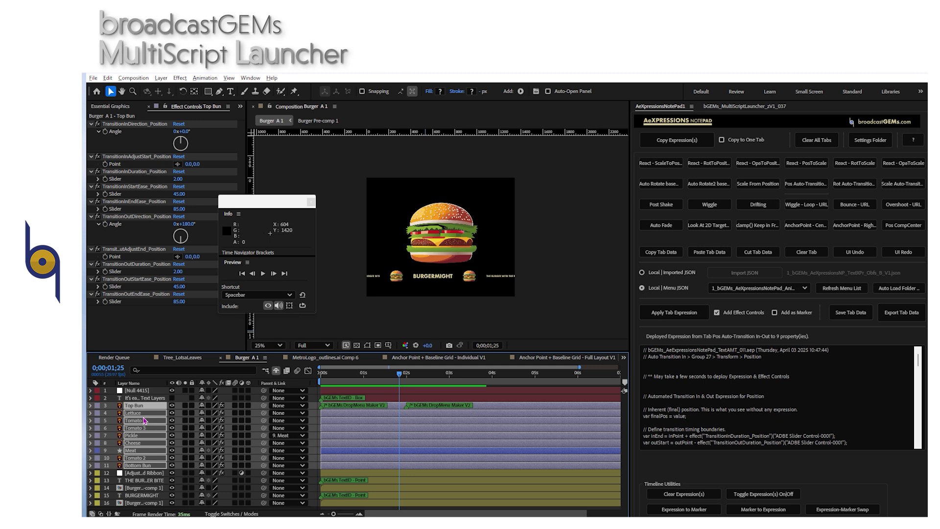
key("space")
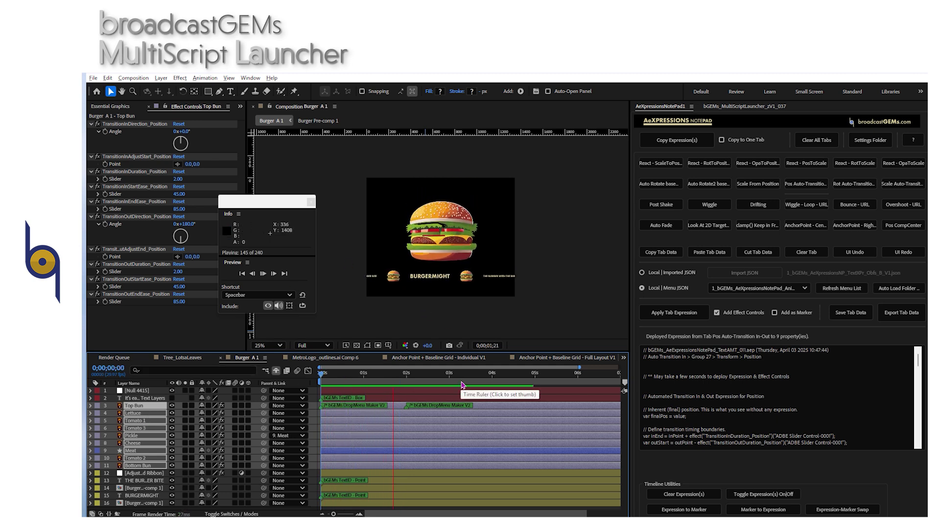
key("space")
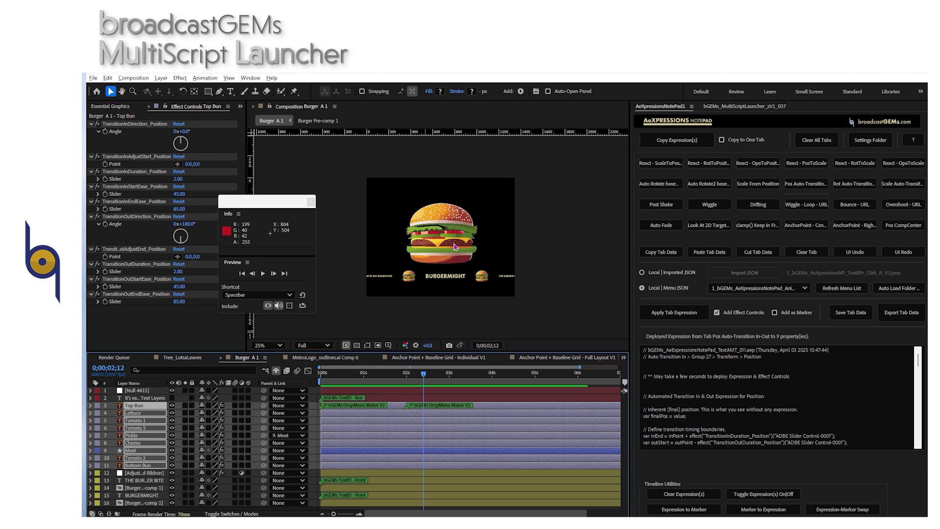
Try a transition-in direction of 95° on the burger layers, preview the entrance and undo the direction change
left_click(204, 126)
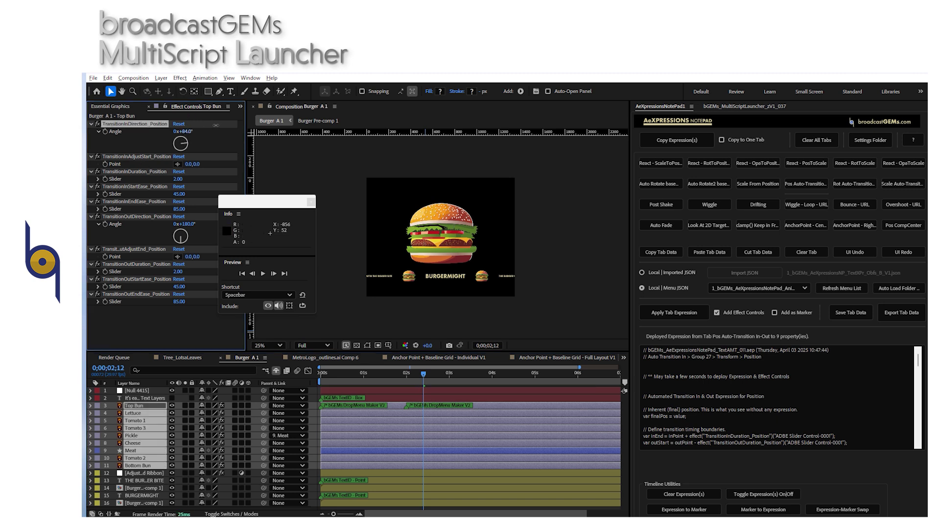
left_click_drag(211, 123, 218, 121)
key("Home")
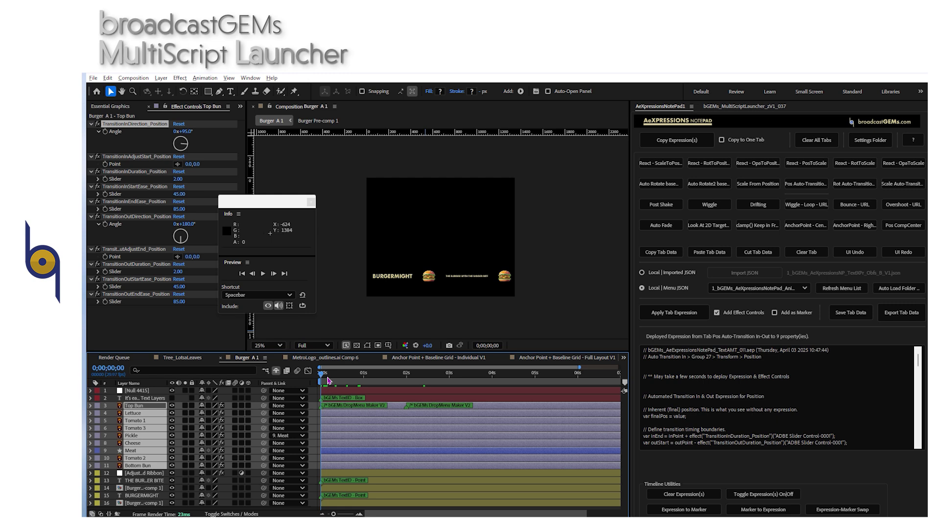
key("space")
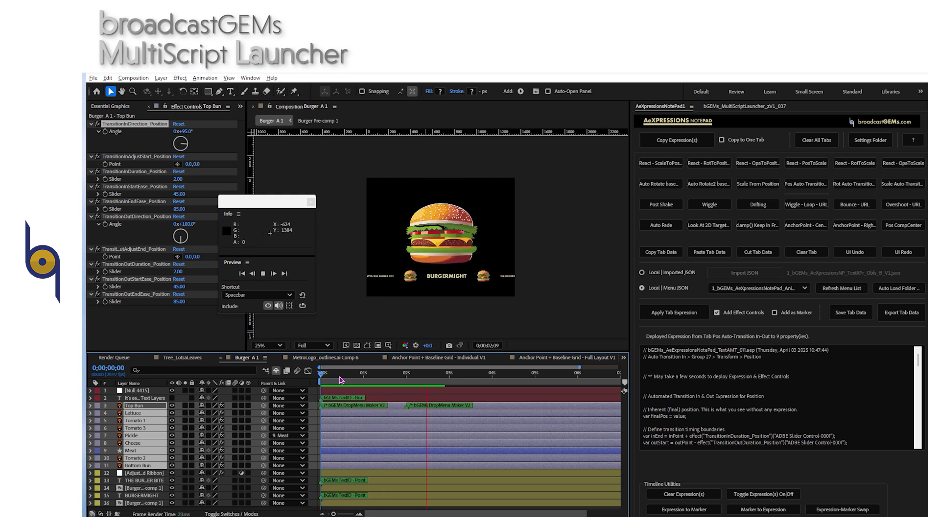
key("space")
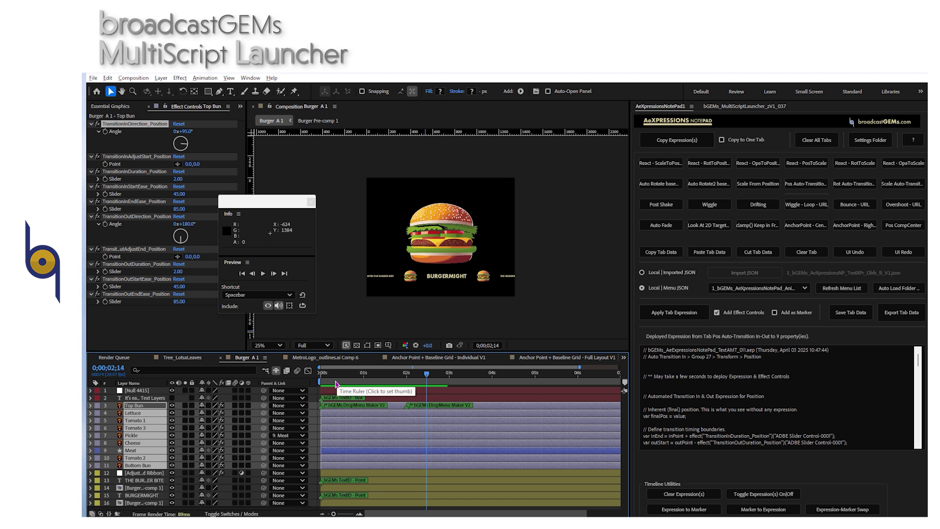
key("ctrl+z")
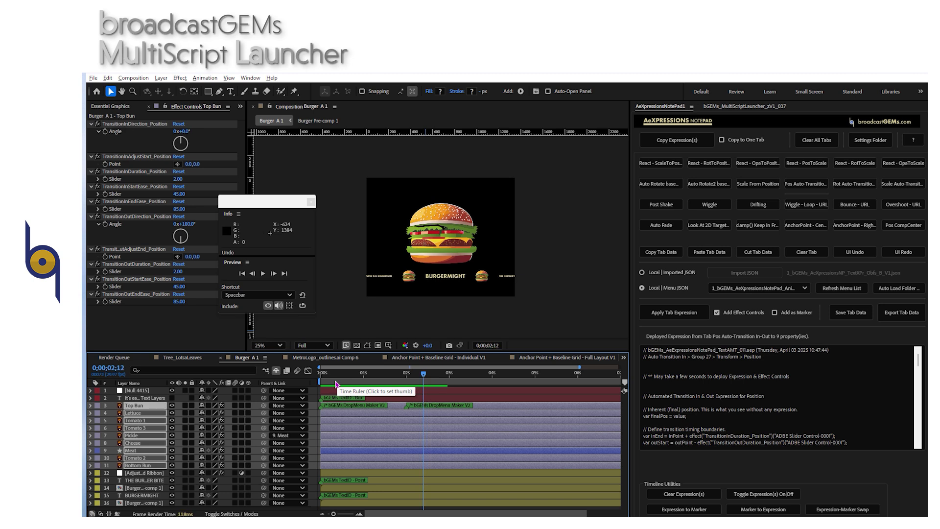
Reselect the nine layers from Top Bun to Bottom Bun and open ShiftQuencer in the MultiScript Launcher
left_click(375, 378)
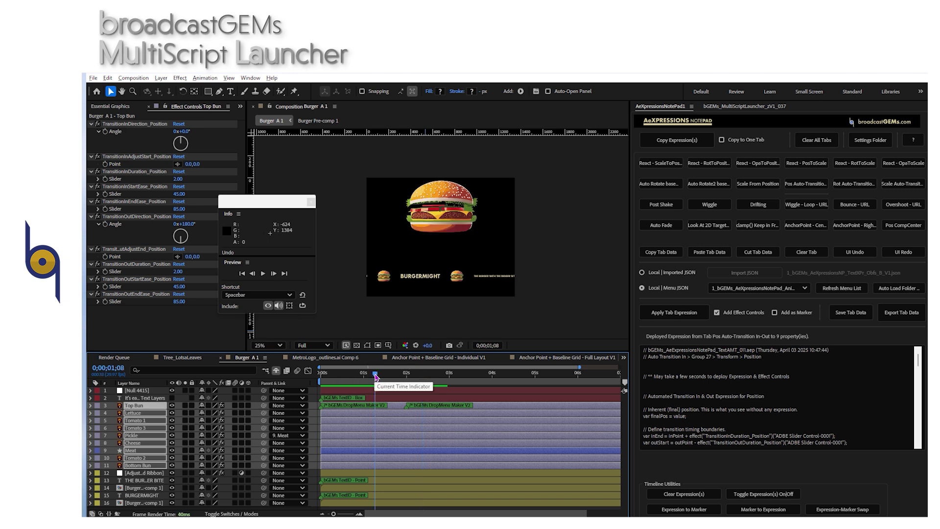
left_click(312, 413)
left_click(723, 108)
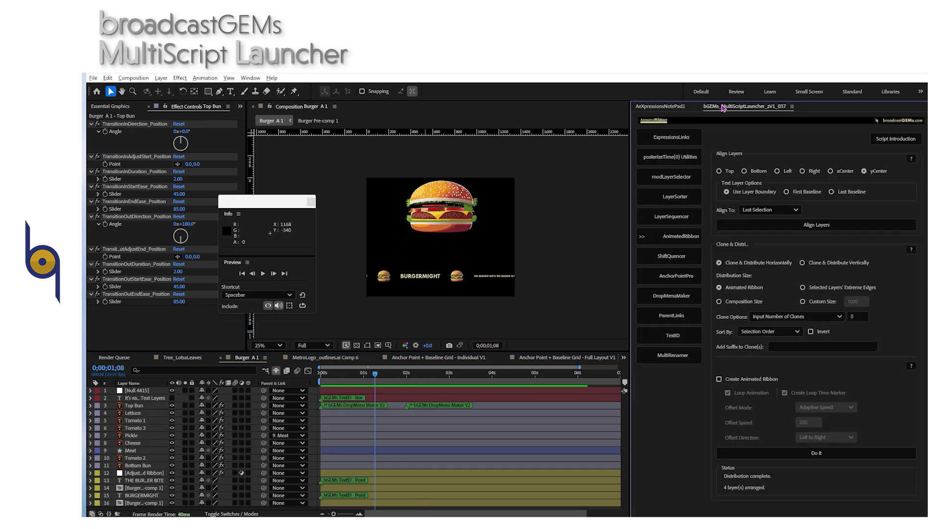
left_click(146, 407)
left_click(140, 466, "shift")
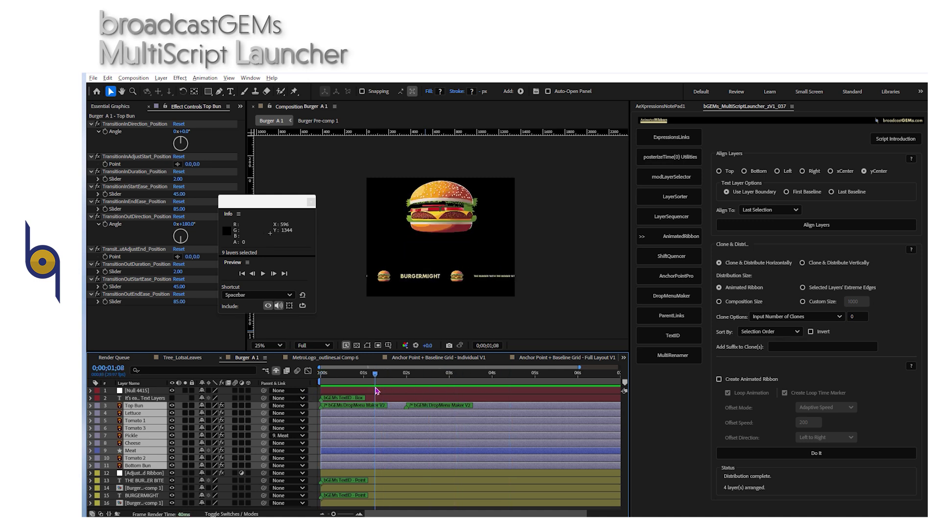
left_click(676, 256)
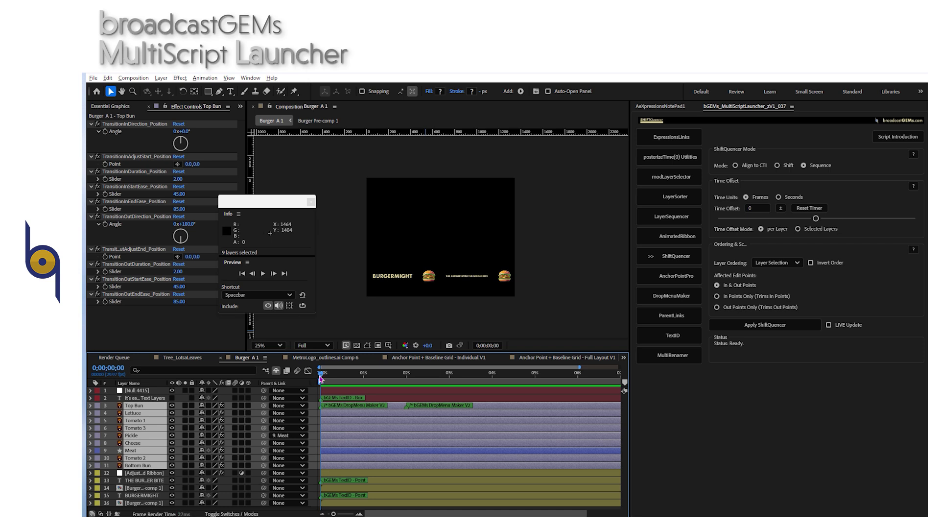
left_click_drag(322, 374, 359, 375)
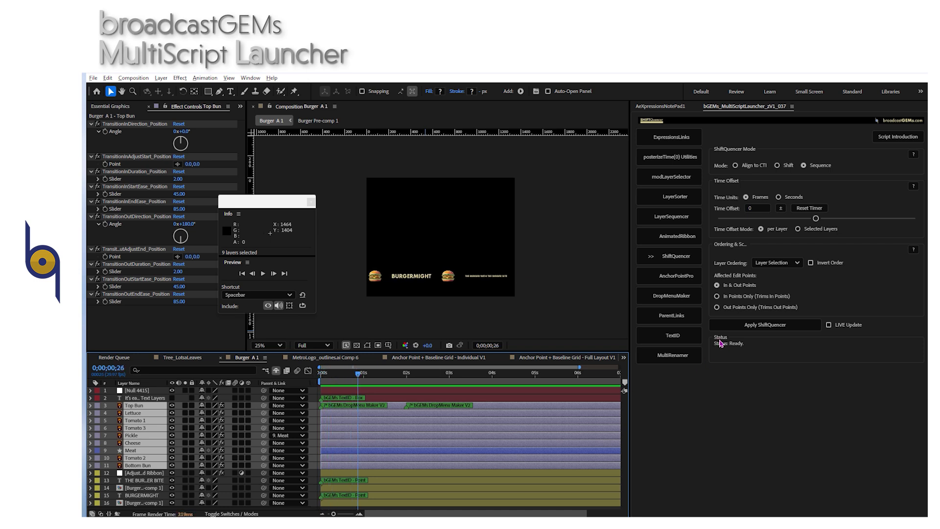
Sequence the nine burger layers by inverted Layer Index with a 15-frame offset per layer, shifting both in and out points
left_click(777, 263)
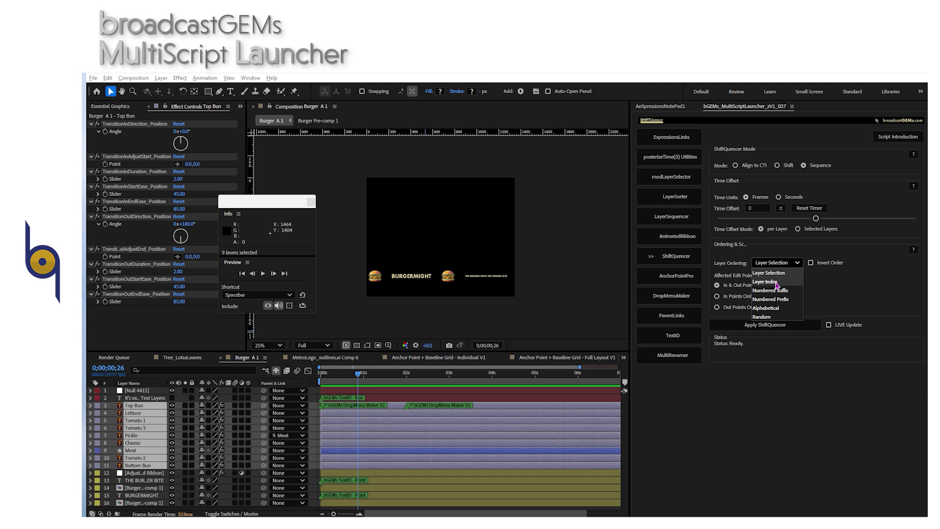
left_click(776, 285)
left_click(822, 264)
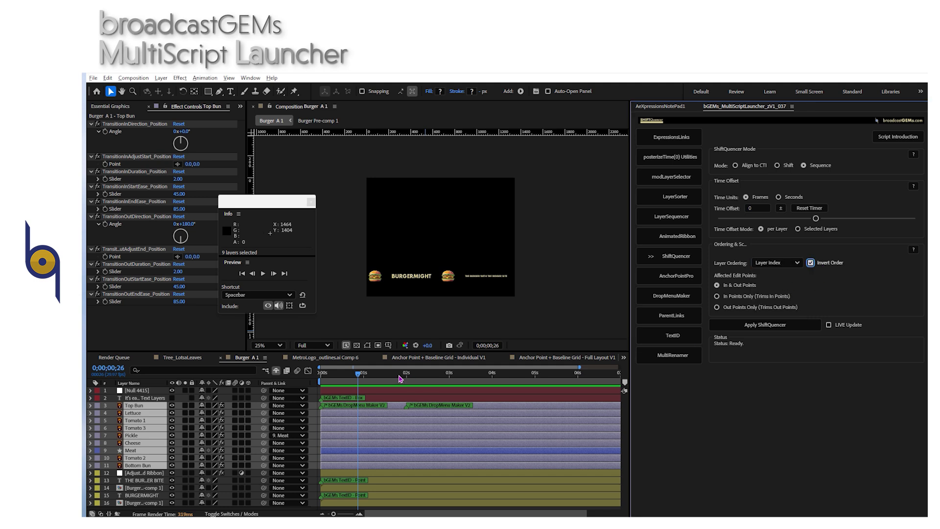
left_click_drag(362, 380, 398, 379)
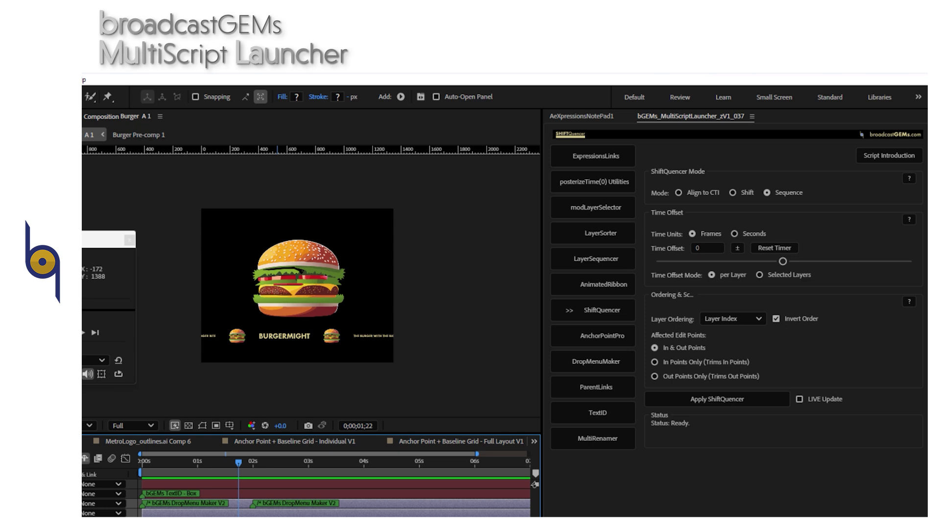
left_click_drag(783, 261, 813, 237)
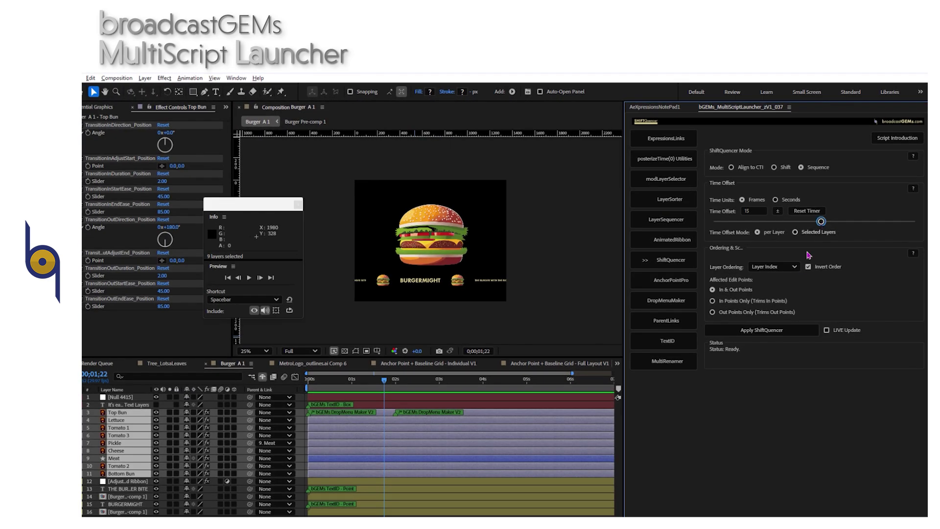
left_click(771, 336)
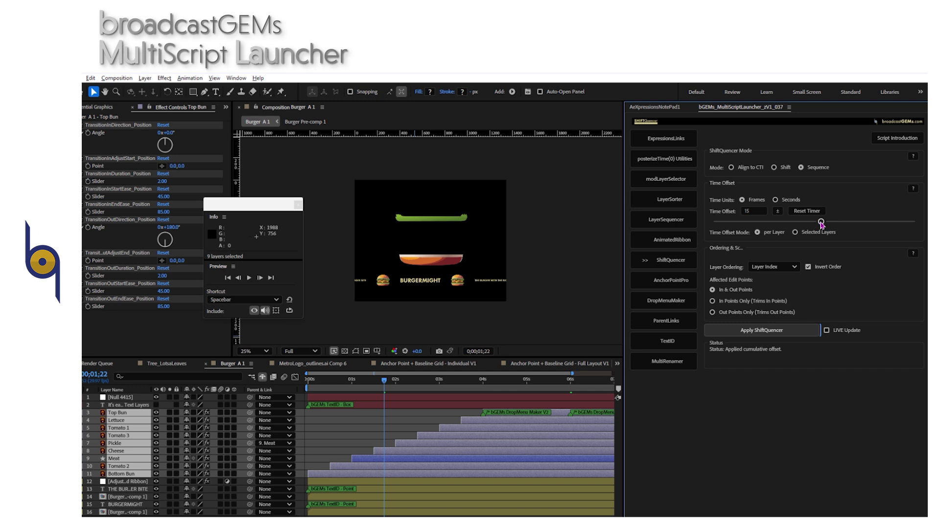
Set the ShiftQuencer time offset to 3 frames and turn on LIVE Update
left_click_drag(822, 221, 815, 222)
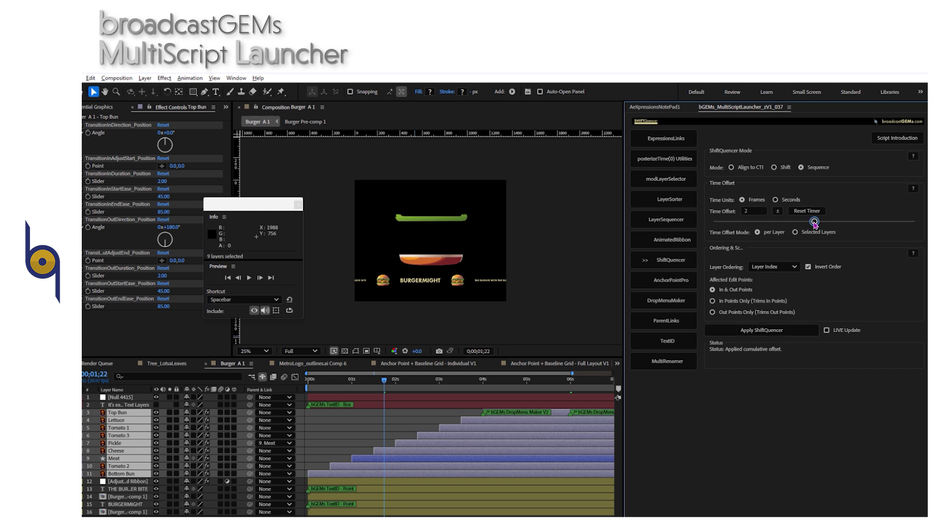
left_click_drag(813, 223, 815, 222)
left_click(827, 330)
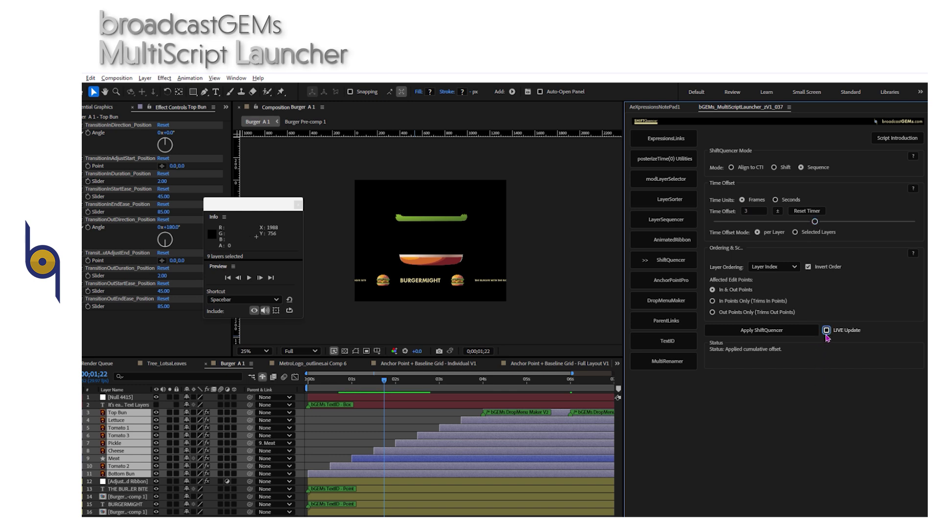
Adjust the ShiftQuencer time offset live to -14 frames for the nine burger layers and scrub through the tightened stagger
left_click_drag(815, 224, 810, 224)
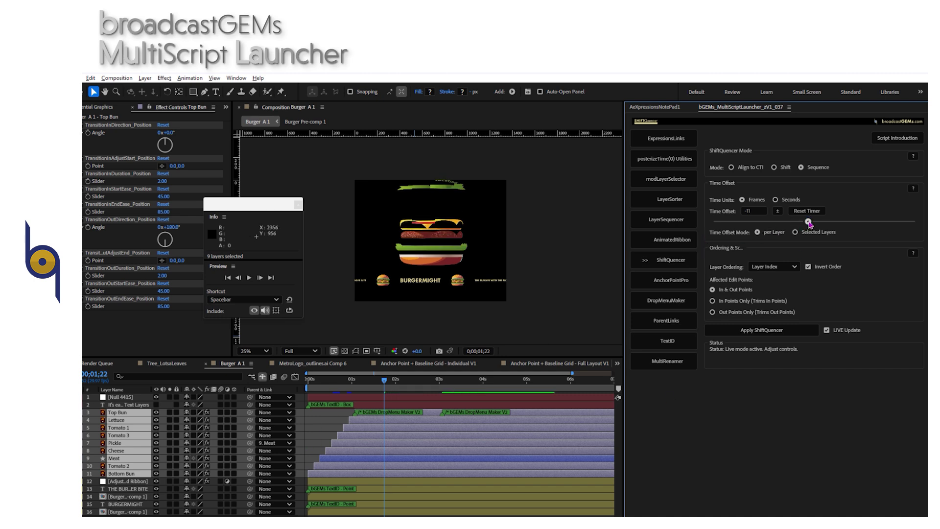
left_click_drag(810, 224, 808, 224)
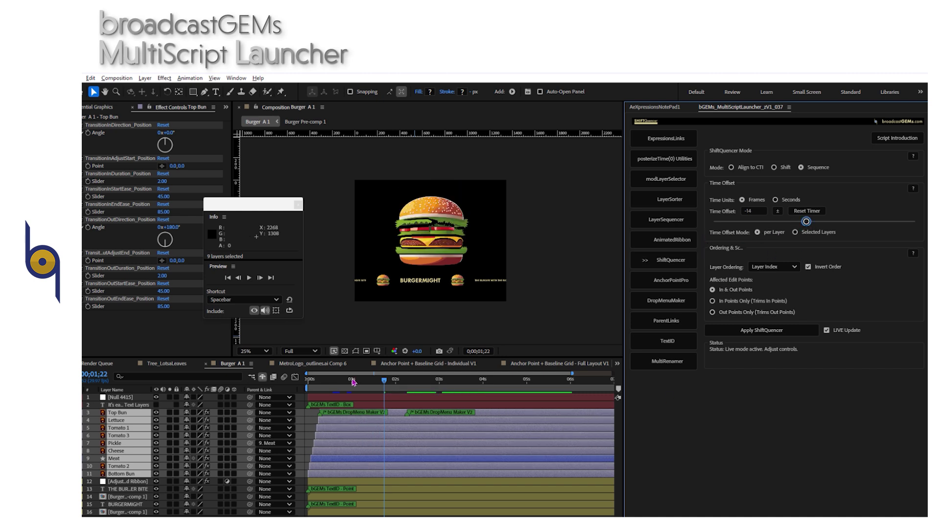
left_click_drag(321, 381, 417, 391)
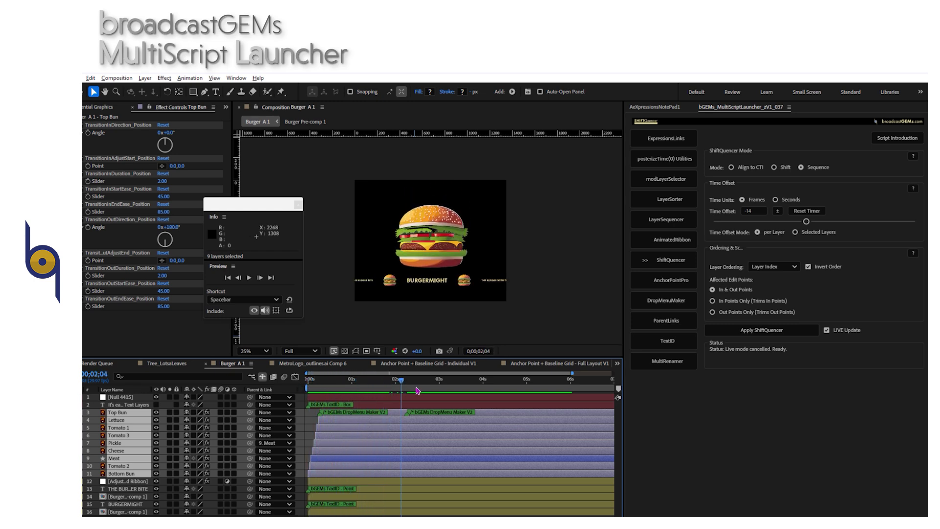
Preview the staggered burger entrance, end the work area at 0;00;02;26, replay it, and park the playhead on the assembled burger
key("space")
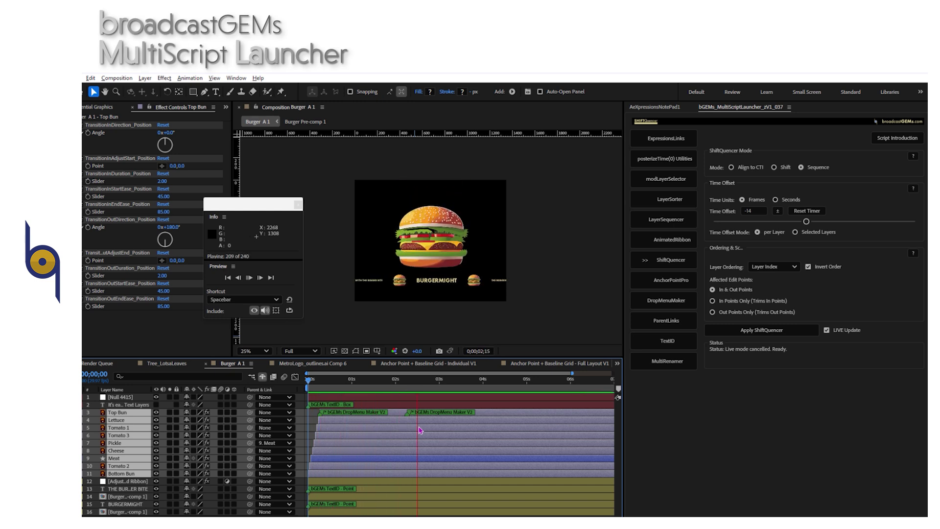
key("space")
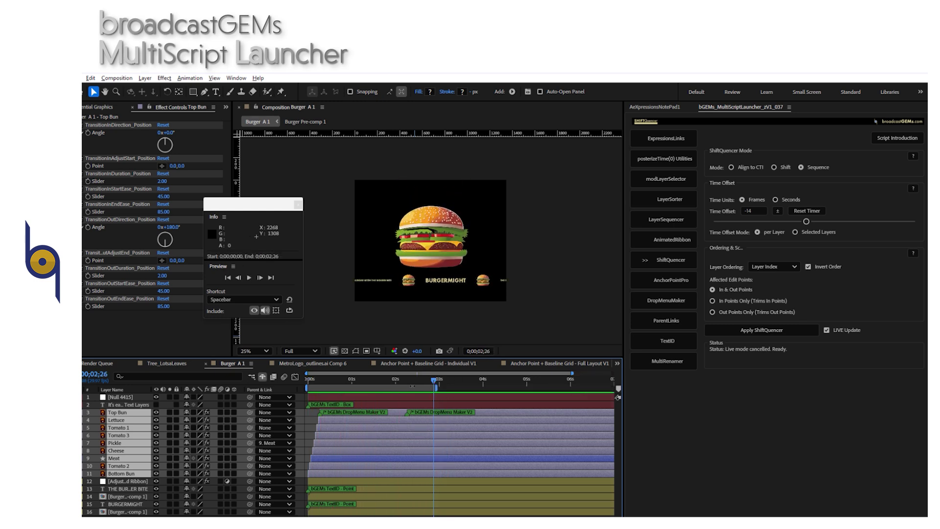
key("space")
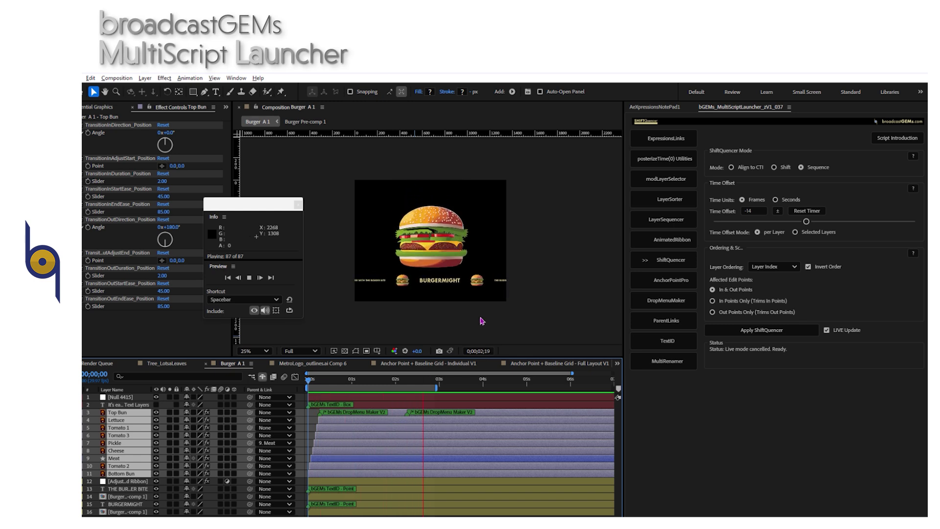
key("space")
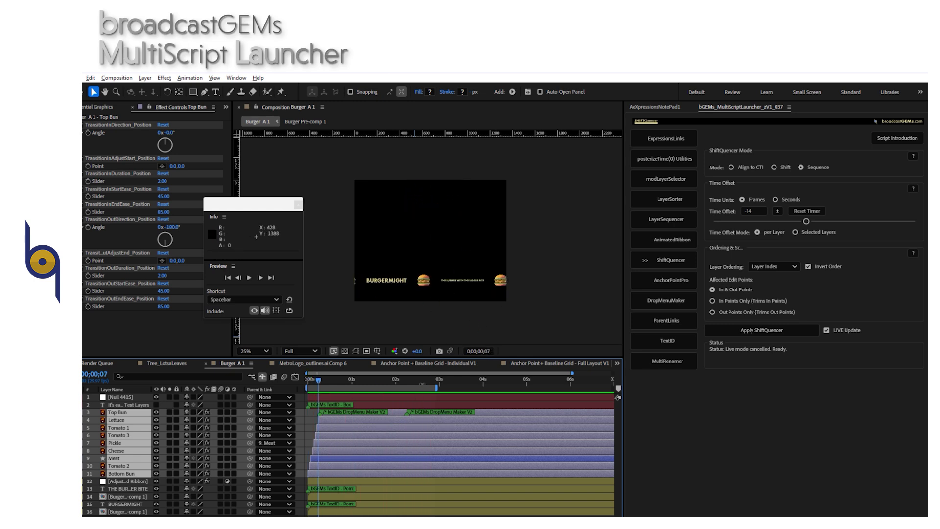
left_click(424, 380)
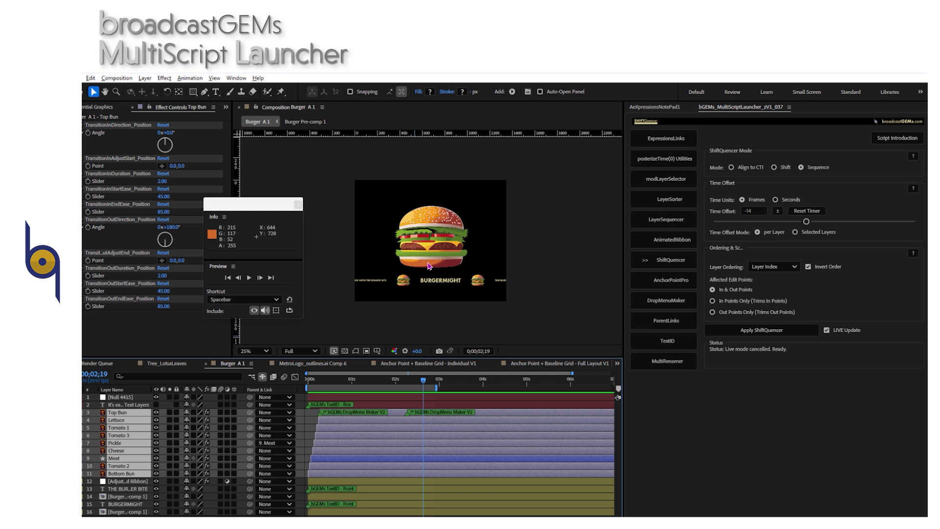
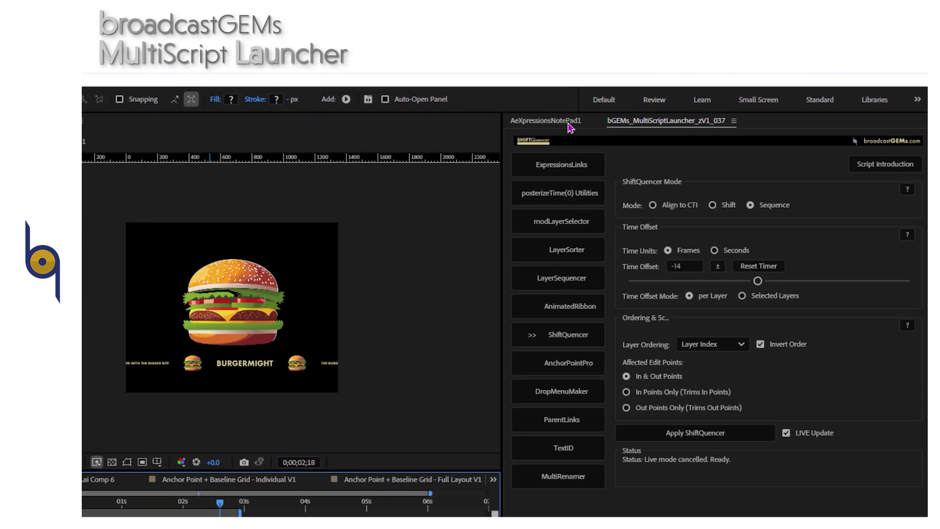
Open AeXpressionsNotePad1 and read through the deployed position Auto-Transition In-Out expression from start to end
left_click(539, 128)
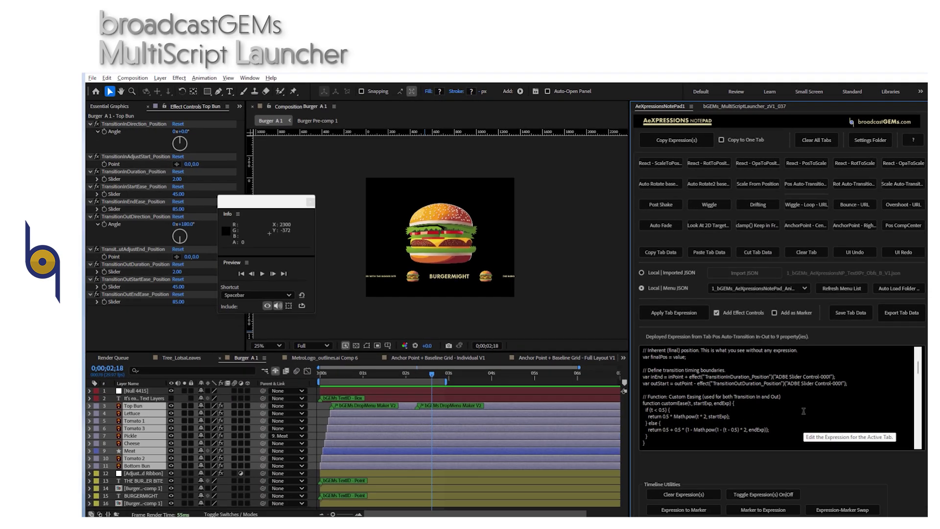
scroll(804, 414, "down", 3)
scroll(804, 414, "down", 10)
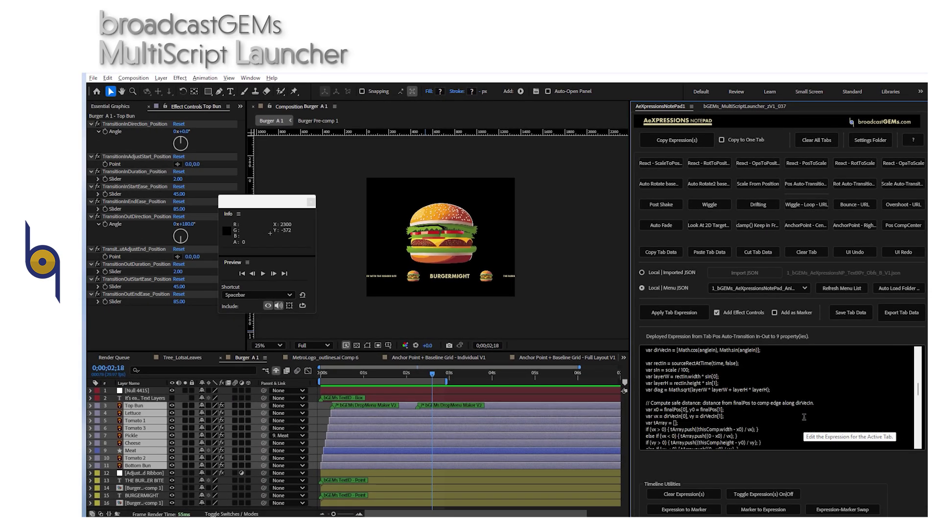
scroll(805, 417, "down", 10)
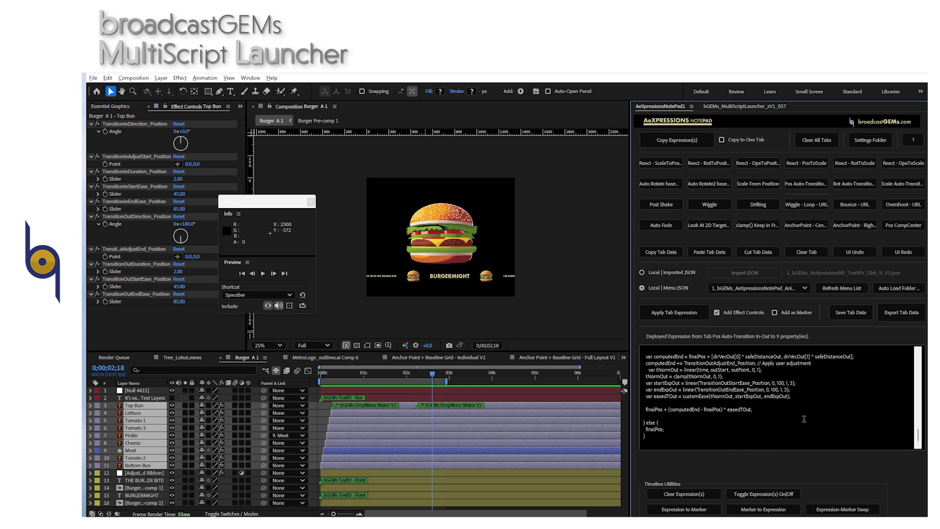
scroll(805, 419, "up", 20)
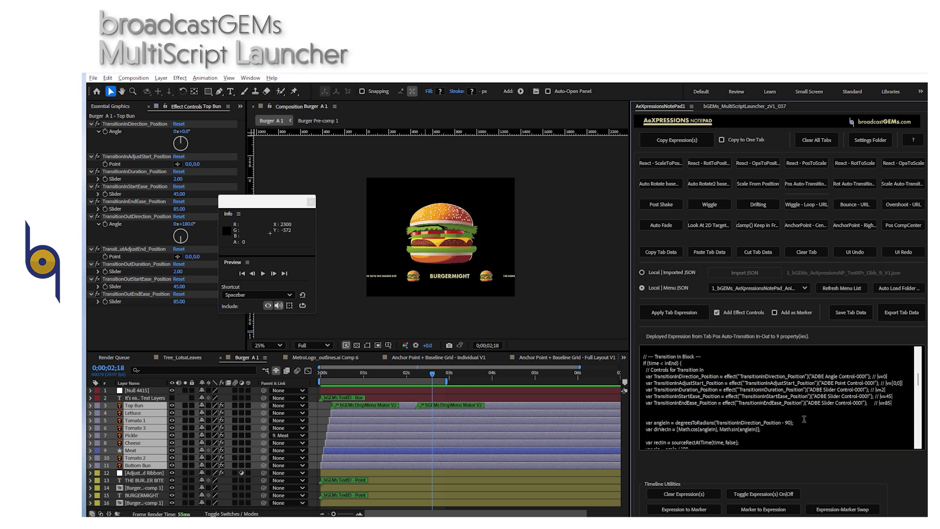
scroll(805, 419, "up", 10)
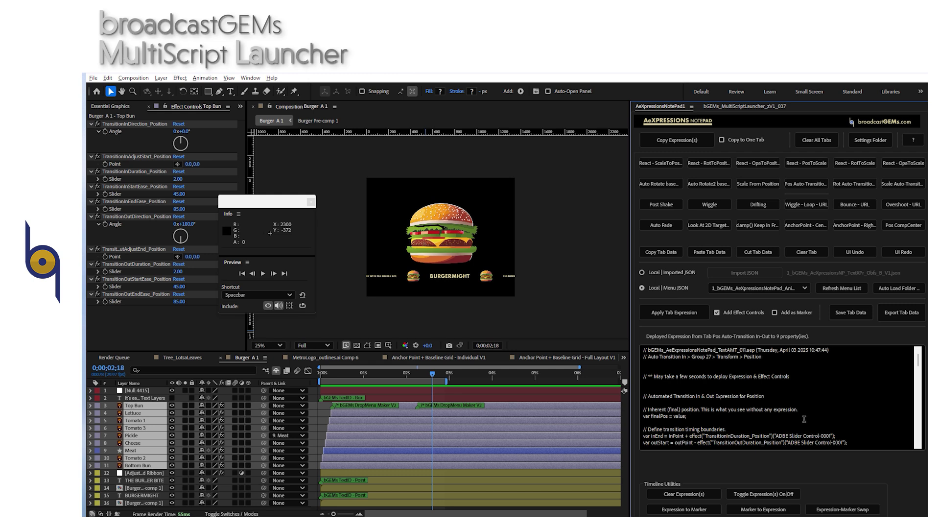